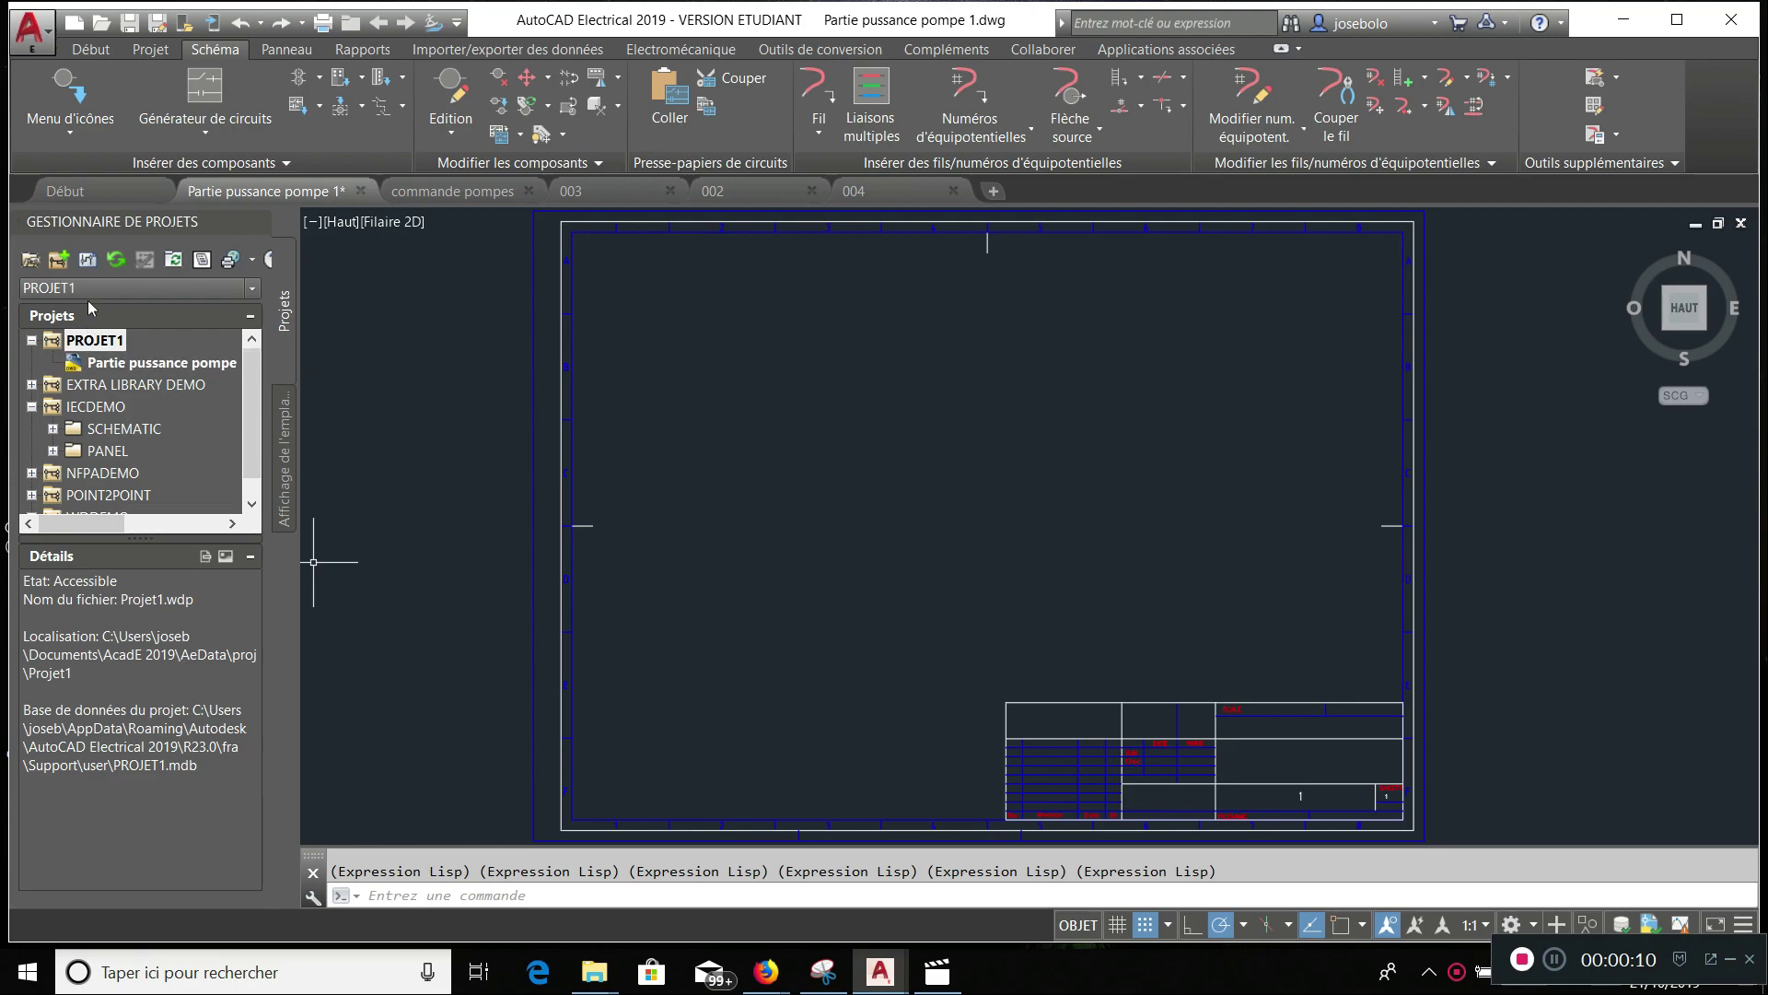
- Draw a three-wire horizontal bus starting from empty space across the upper part of the drawing sheet
left_click(870, 92)
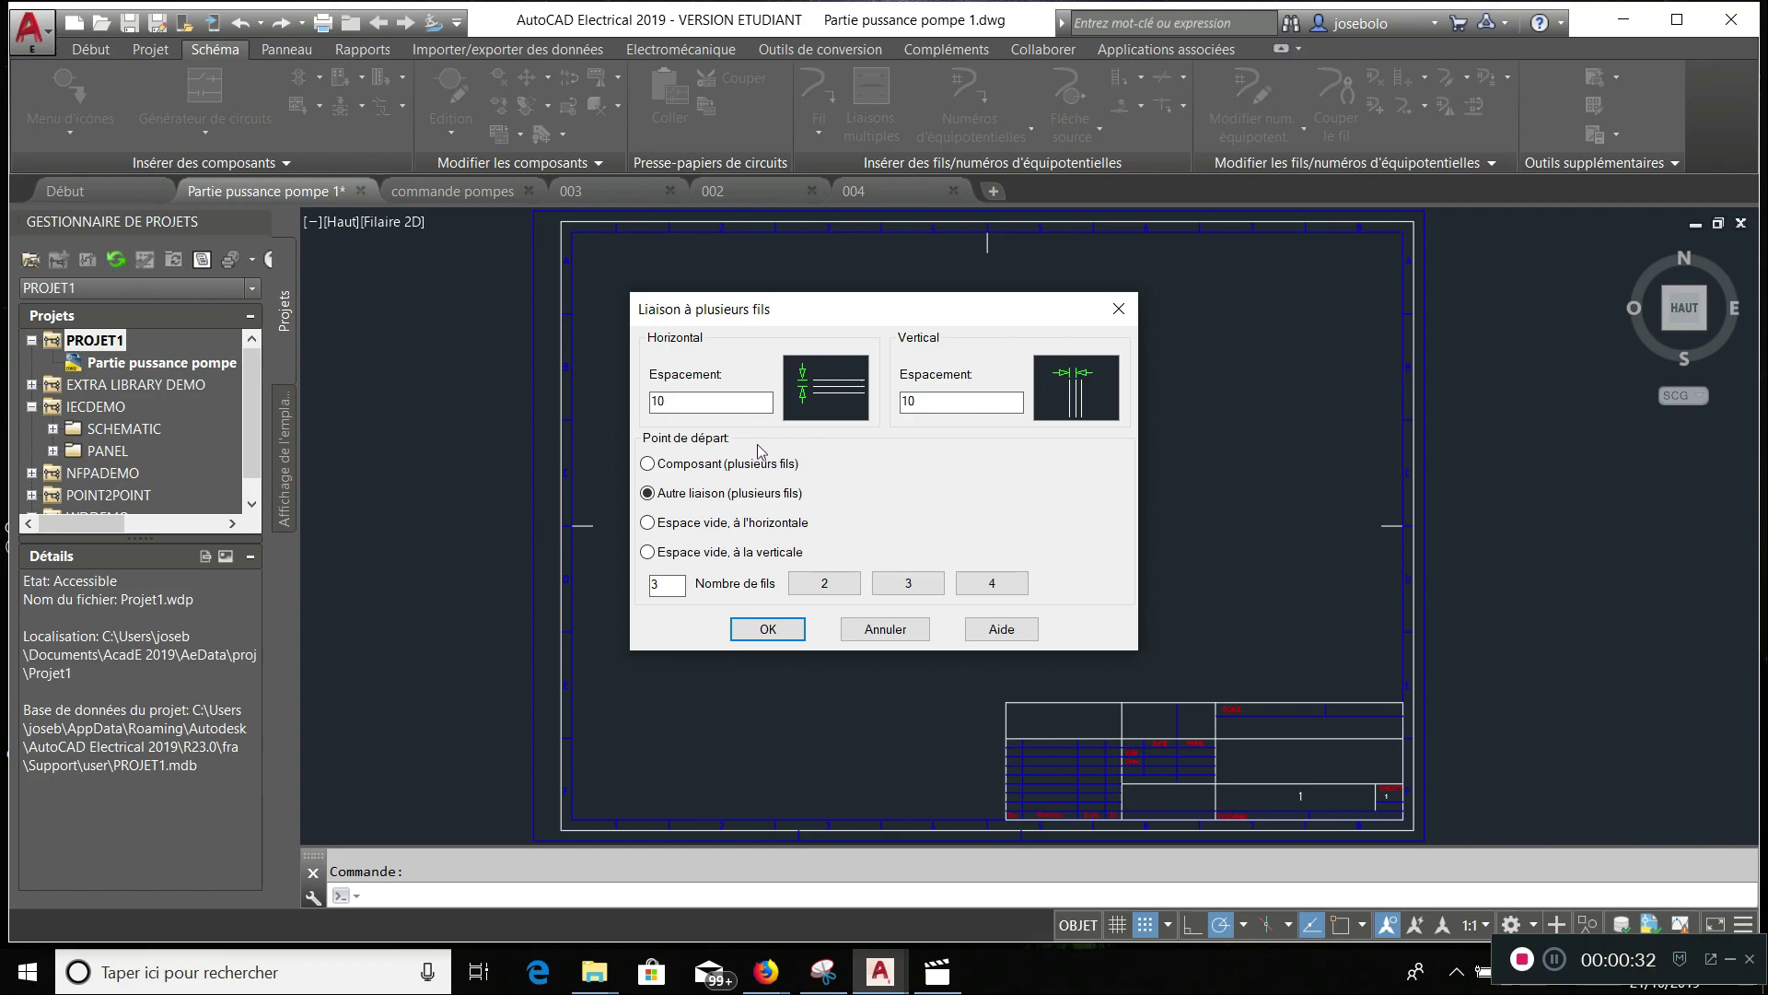
left_click(675, 525)
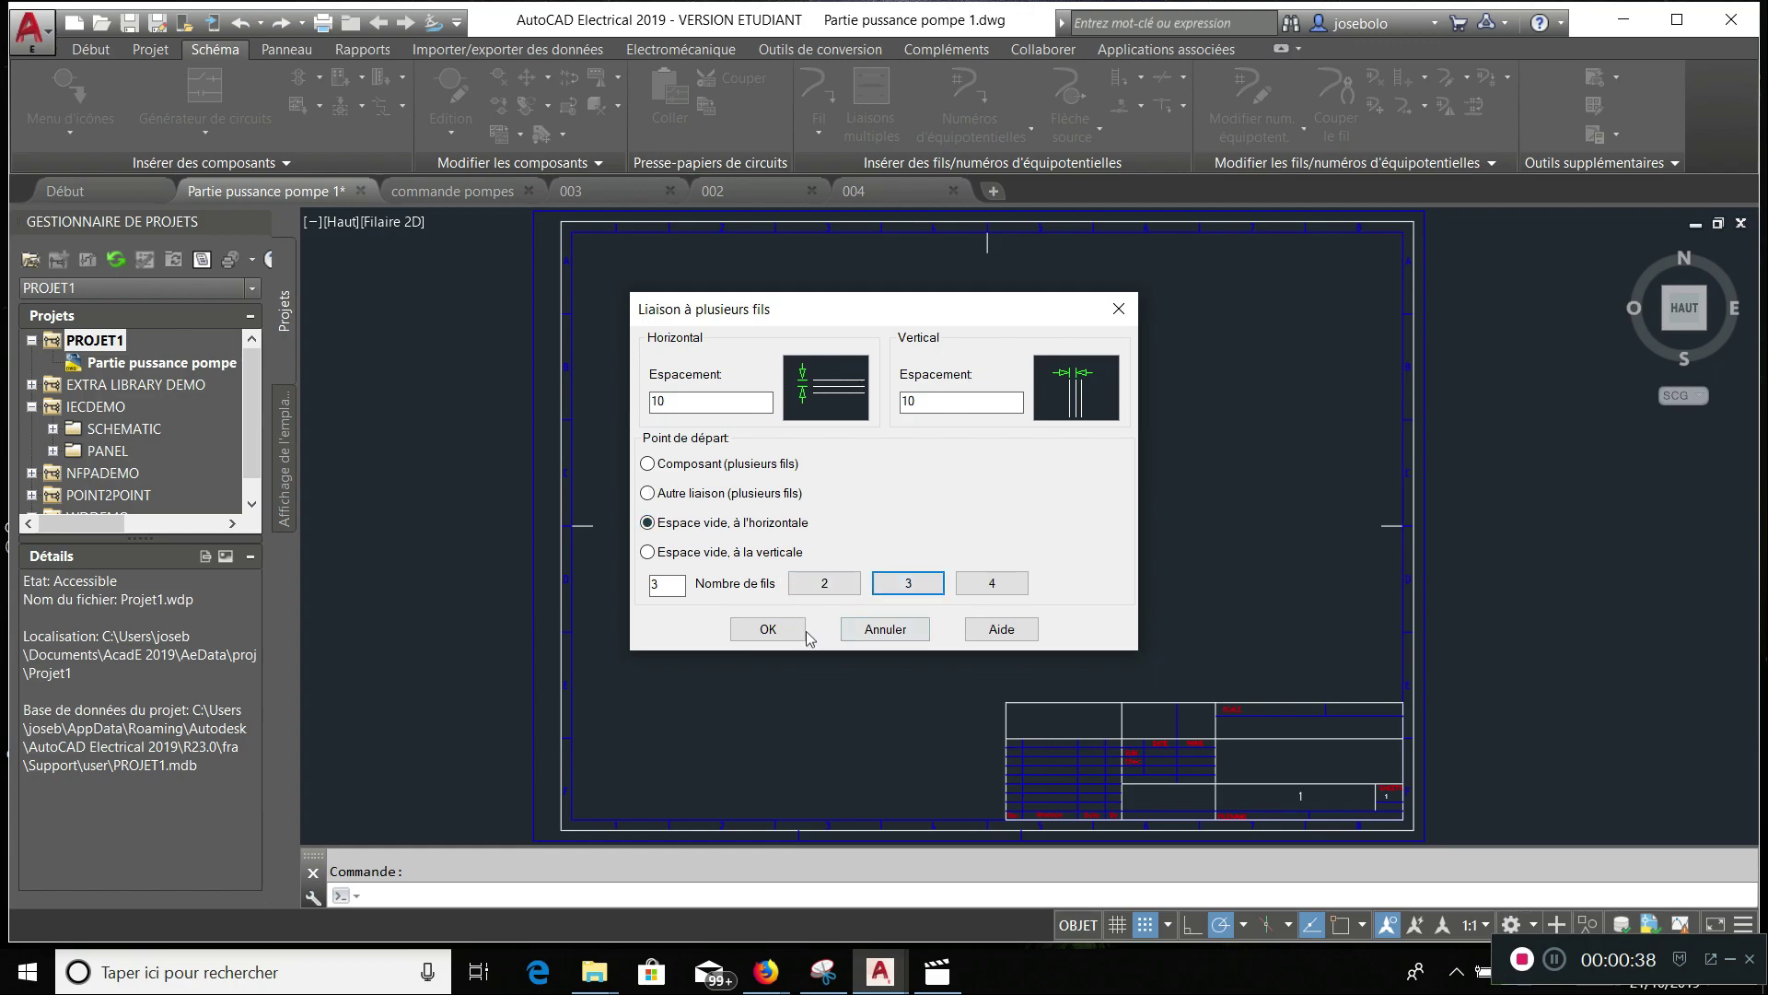
left_click(765, 631)
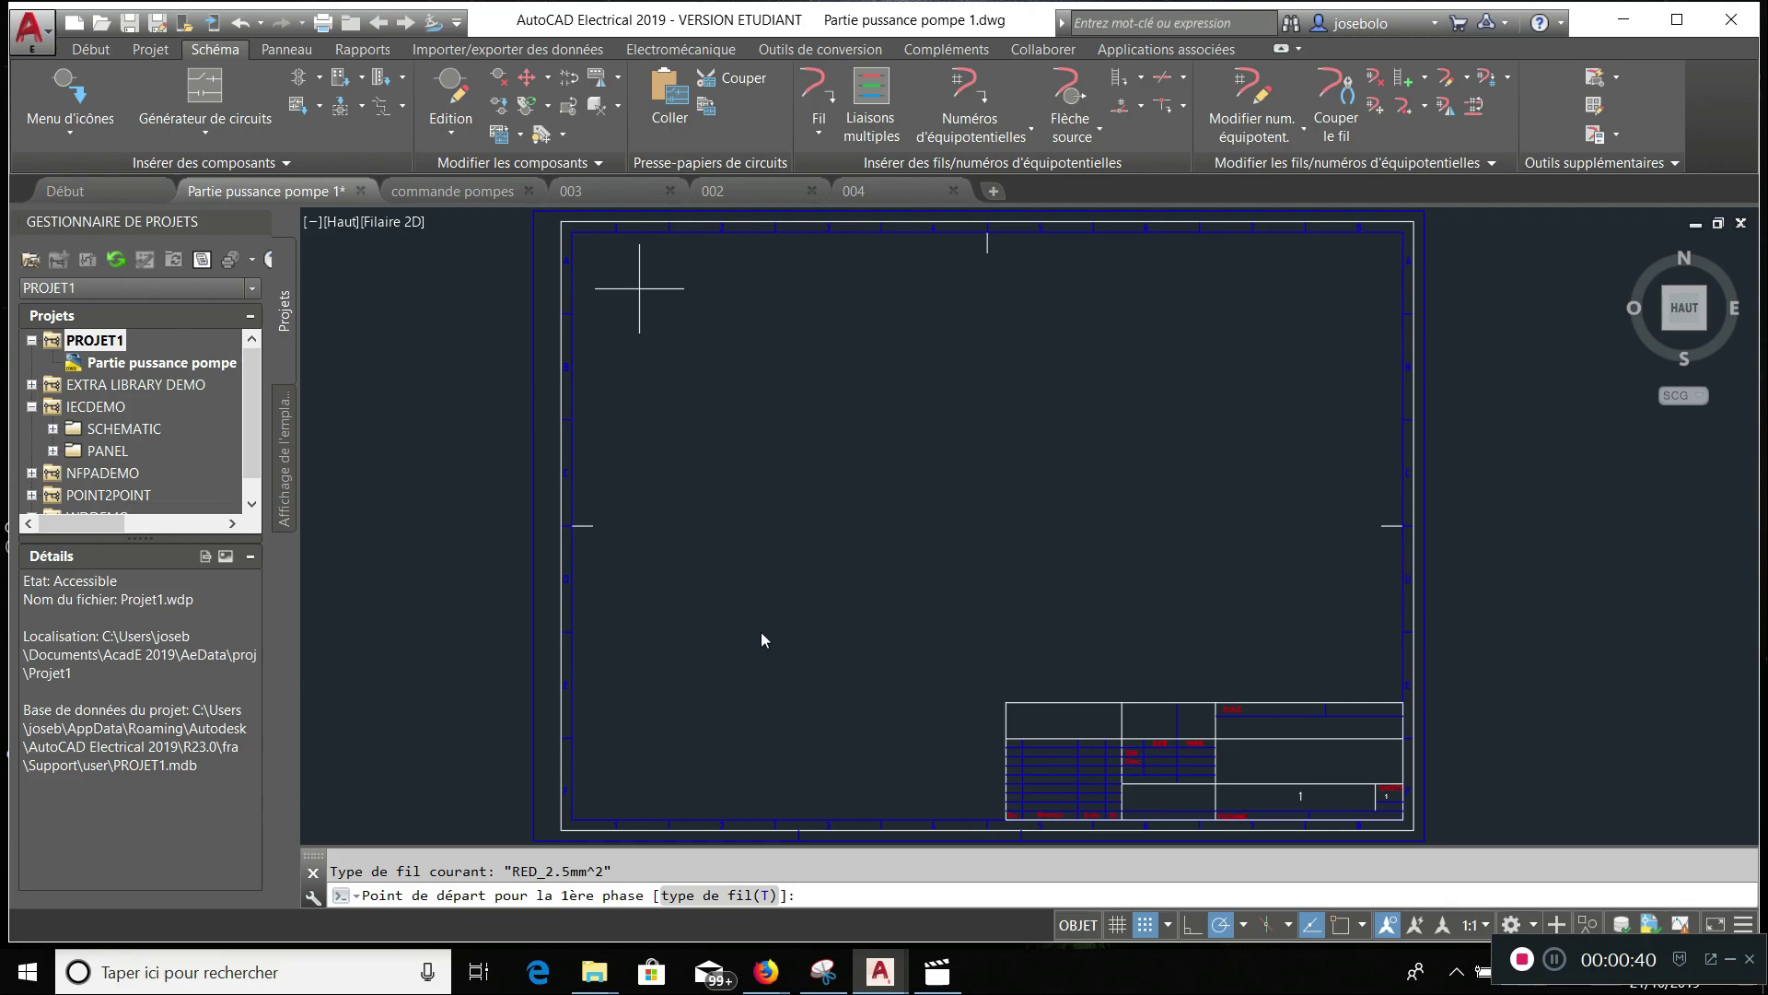
left_click(622, 289)
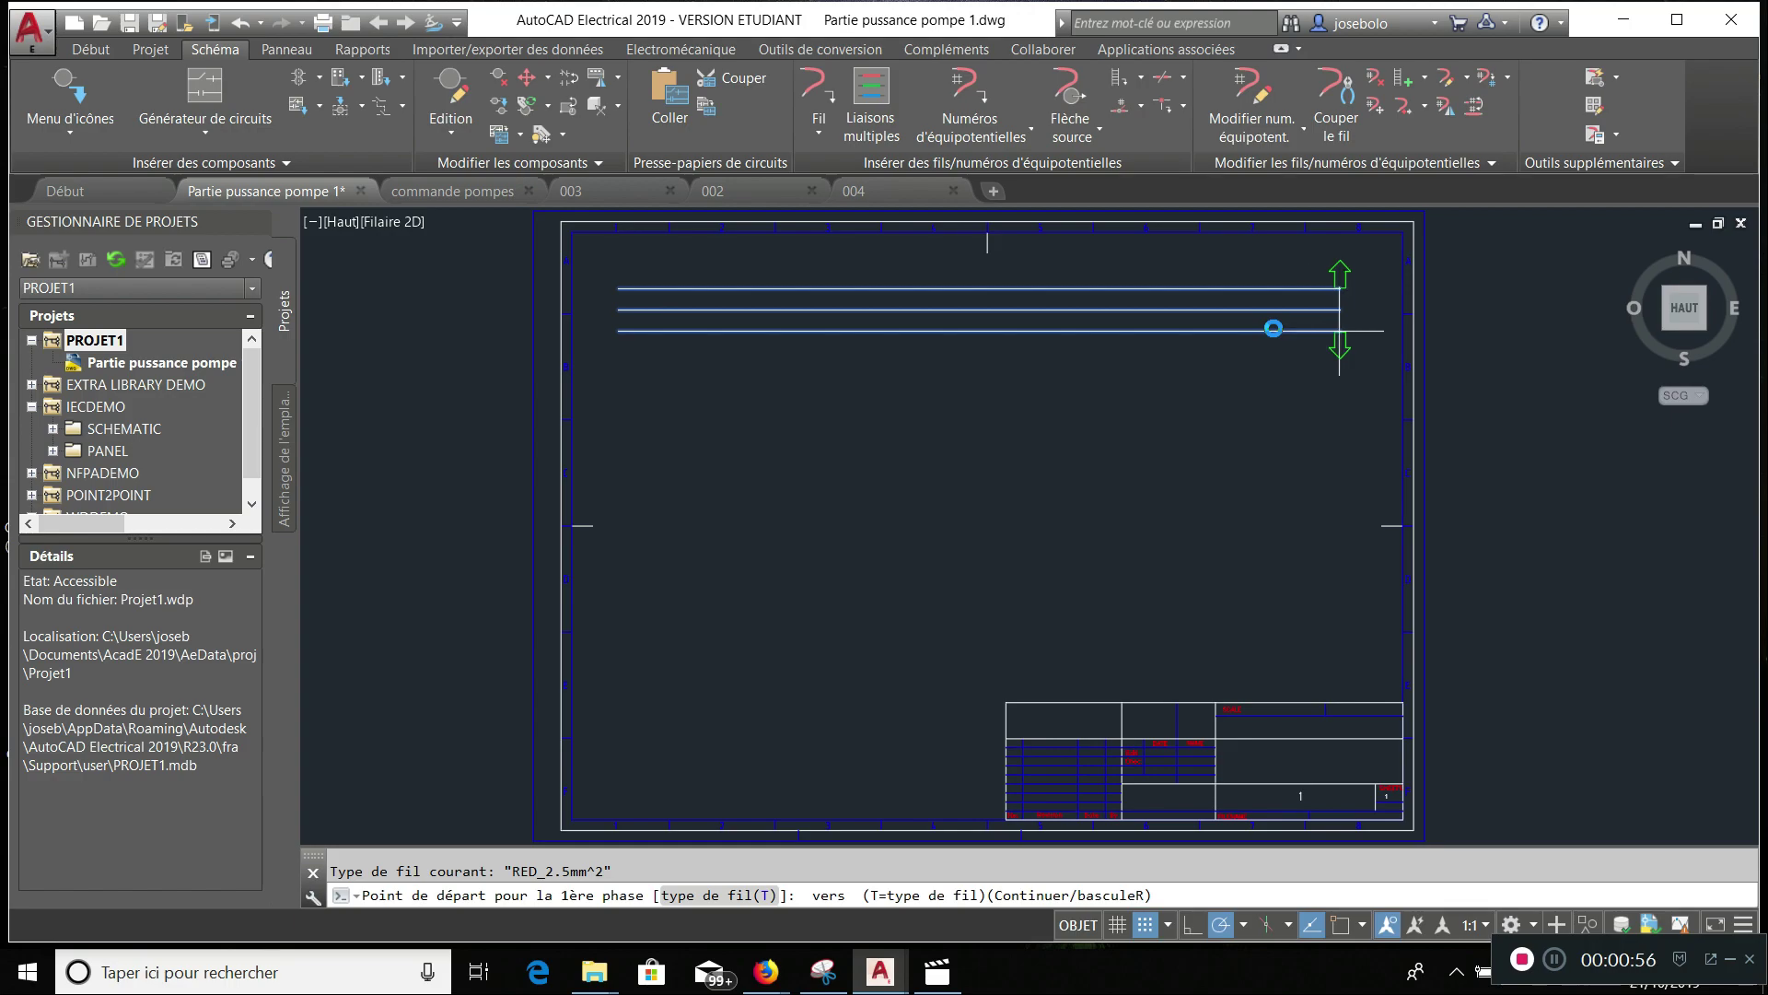
left_click(1335, 322)
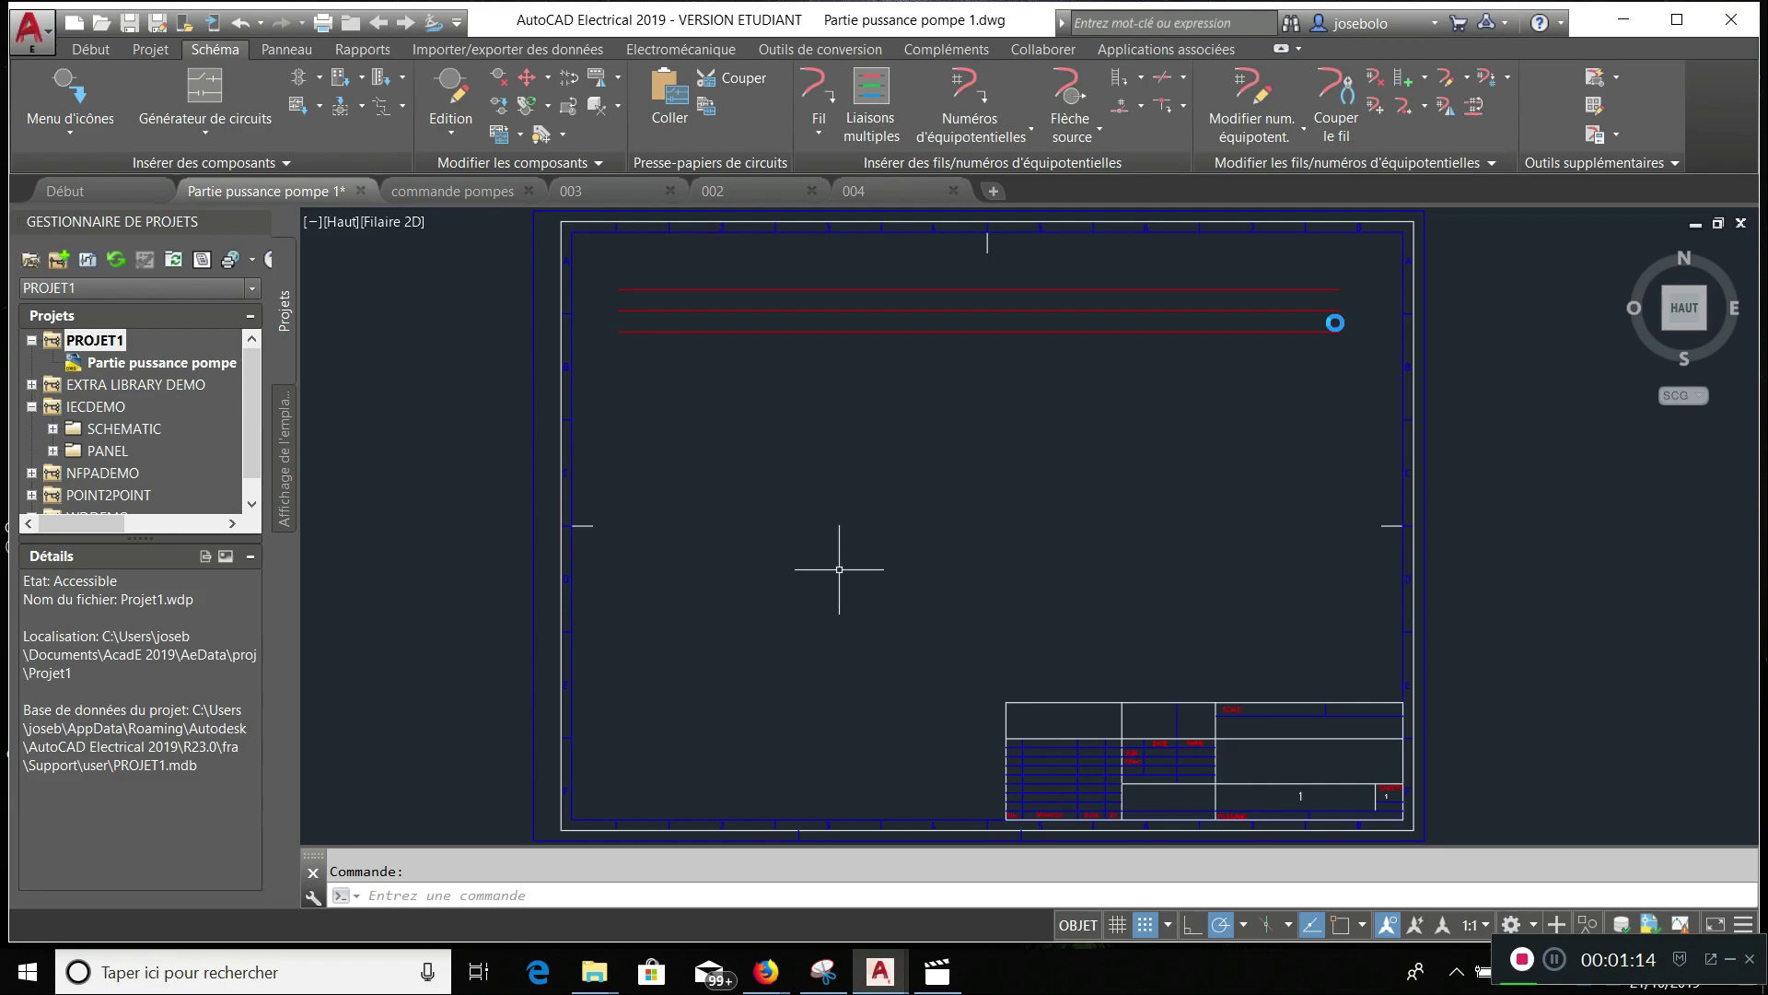
- In the properties of drawing Partie pussance pompe 1.dwg, set the wire crossing style to Solide and the T-connection style to Point
left_click(169, 365)
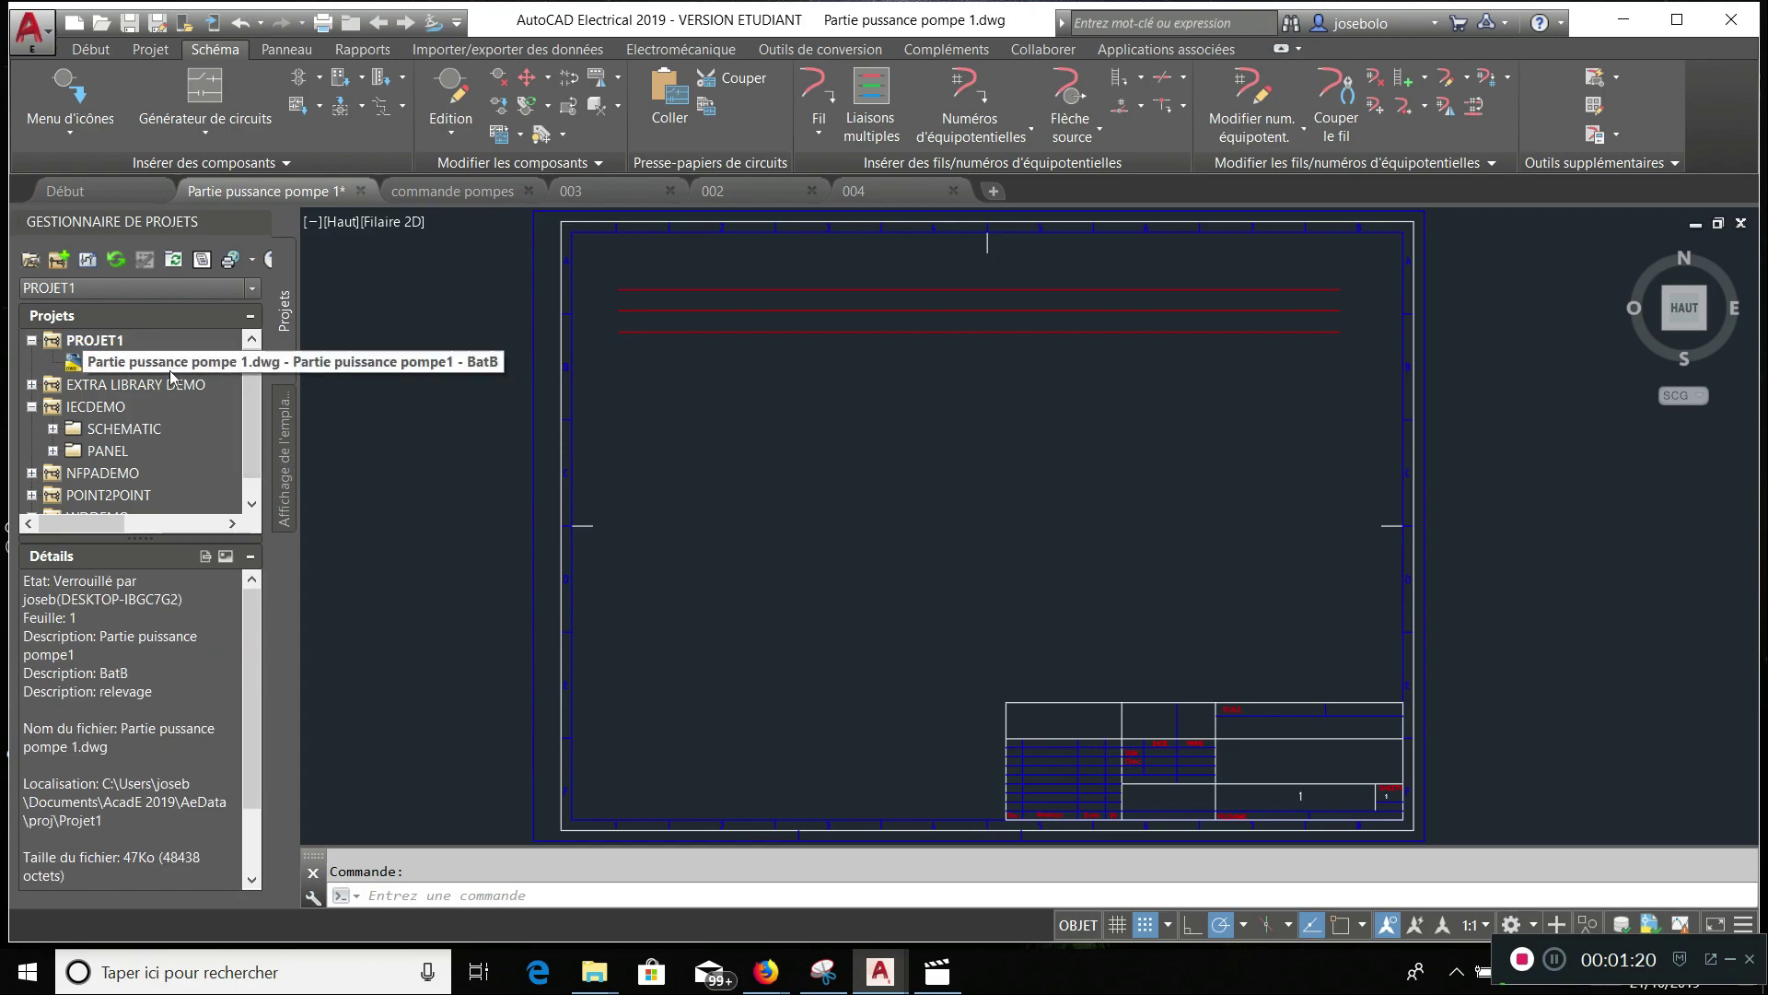
right_click(175, 365)
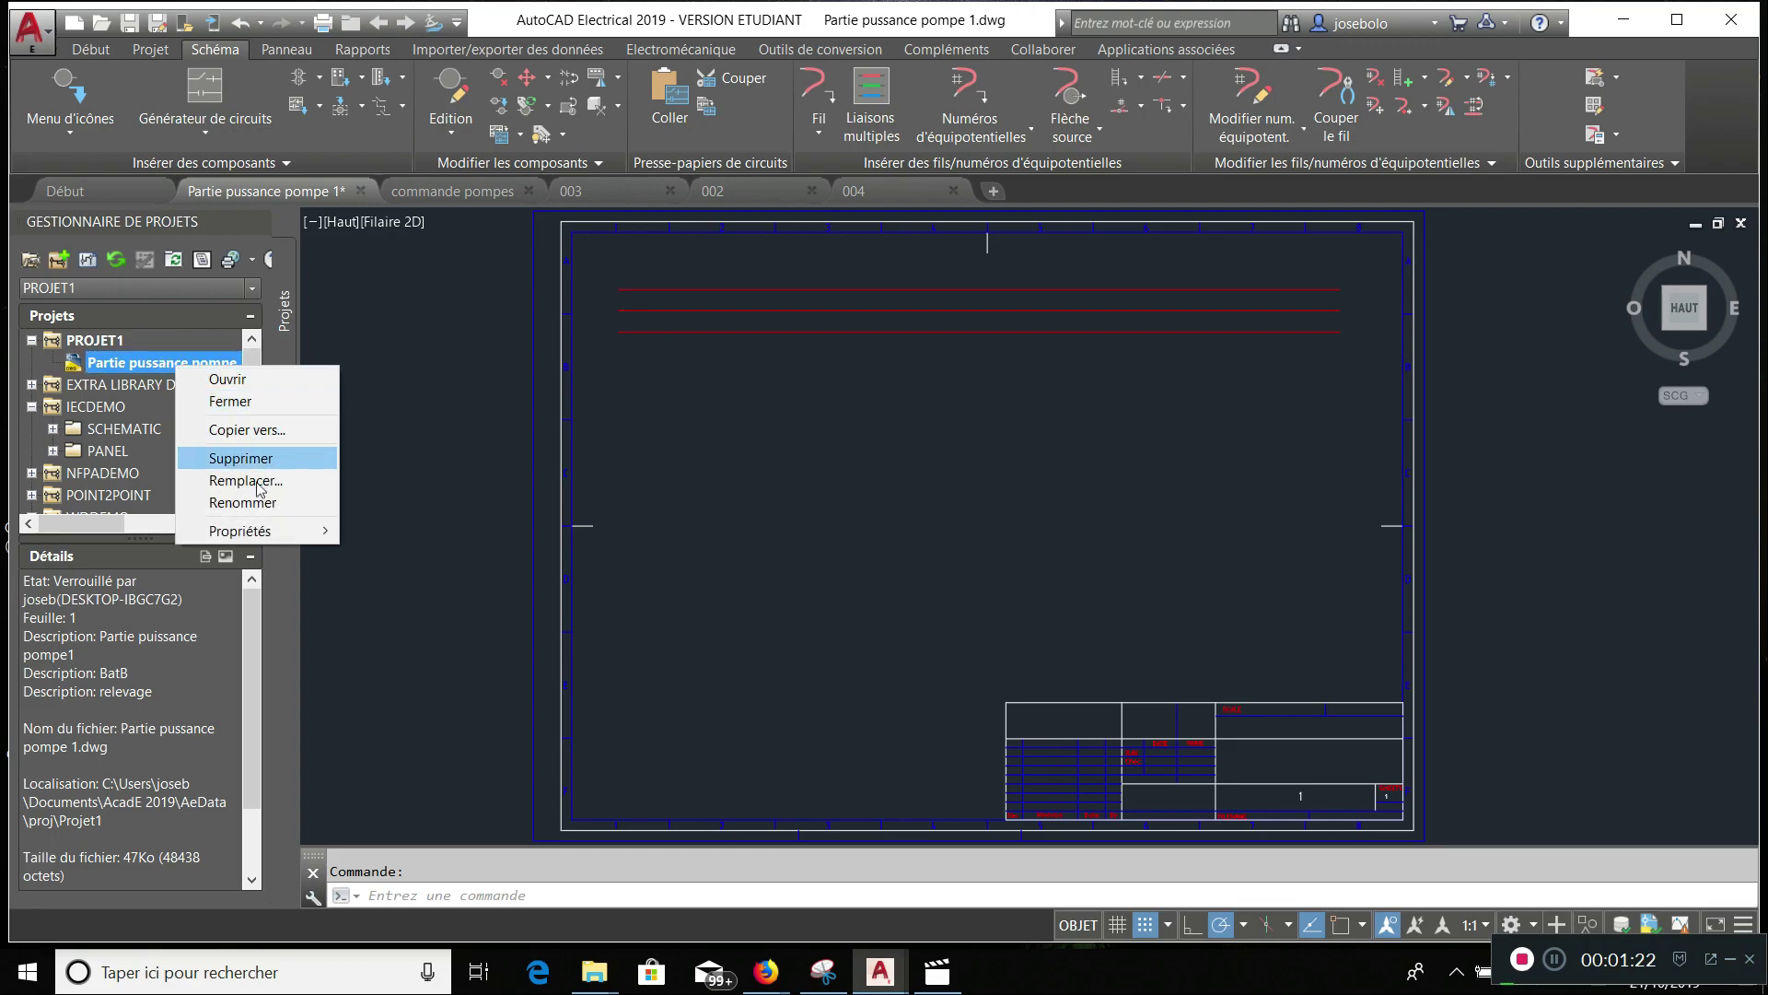
mouse_move(278, 534)
left_click(375, 531)
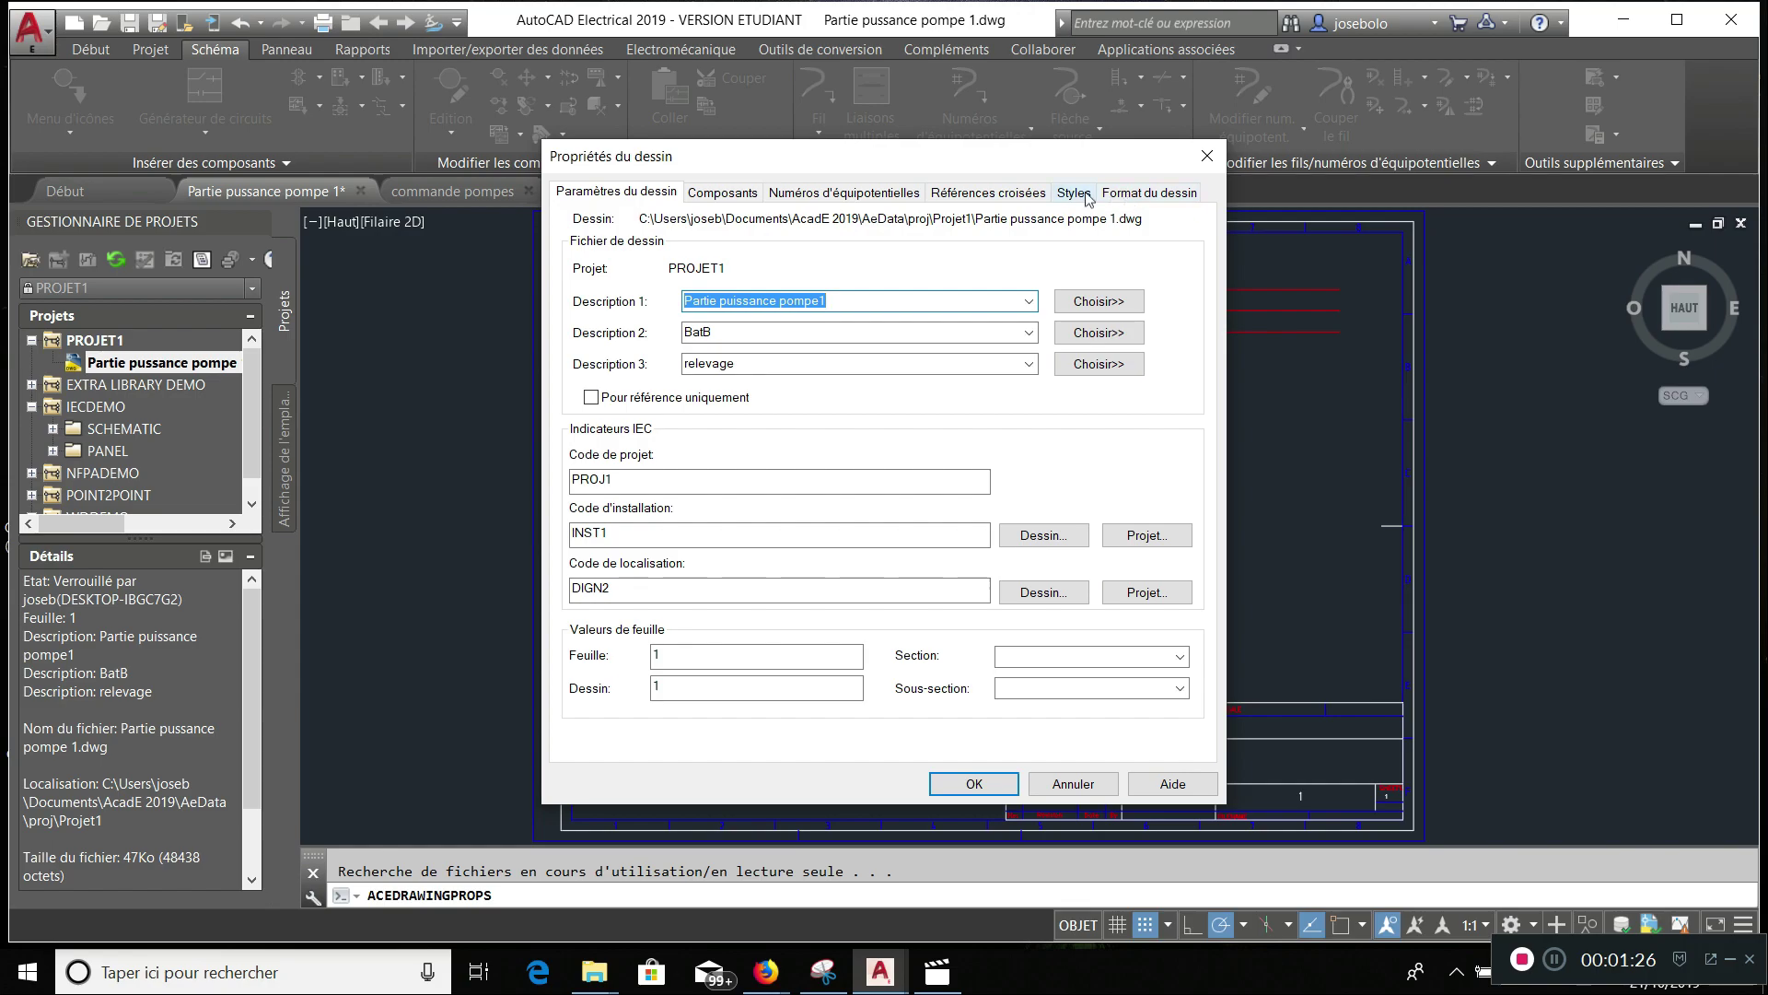
left_click(1074, 193)
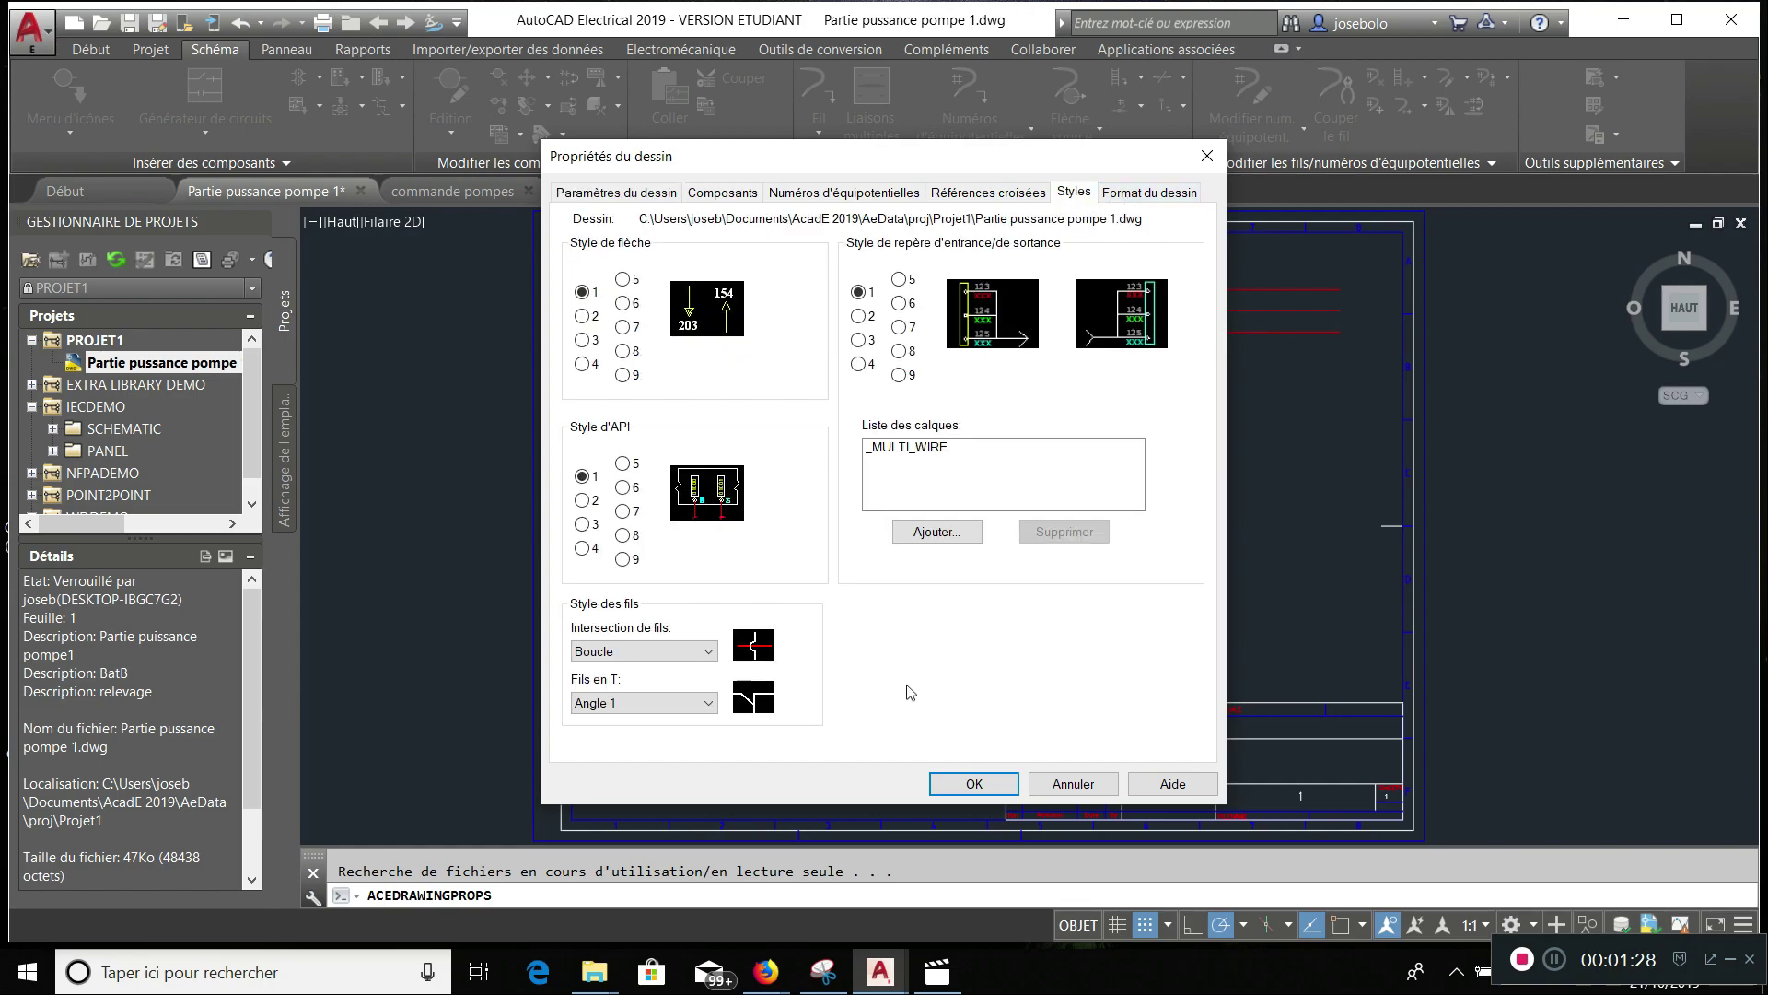
left_click(711, 651)
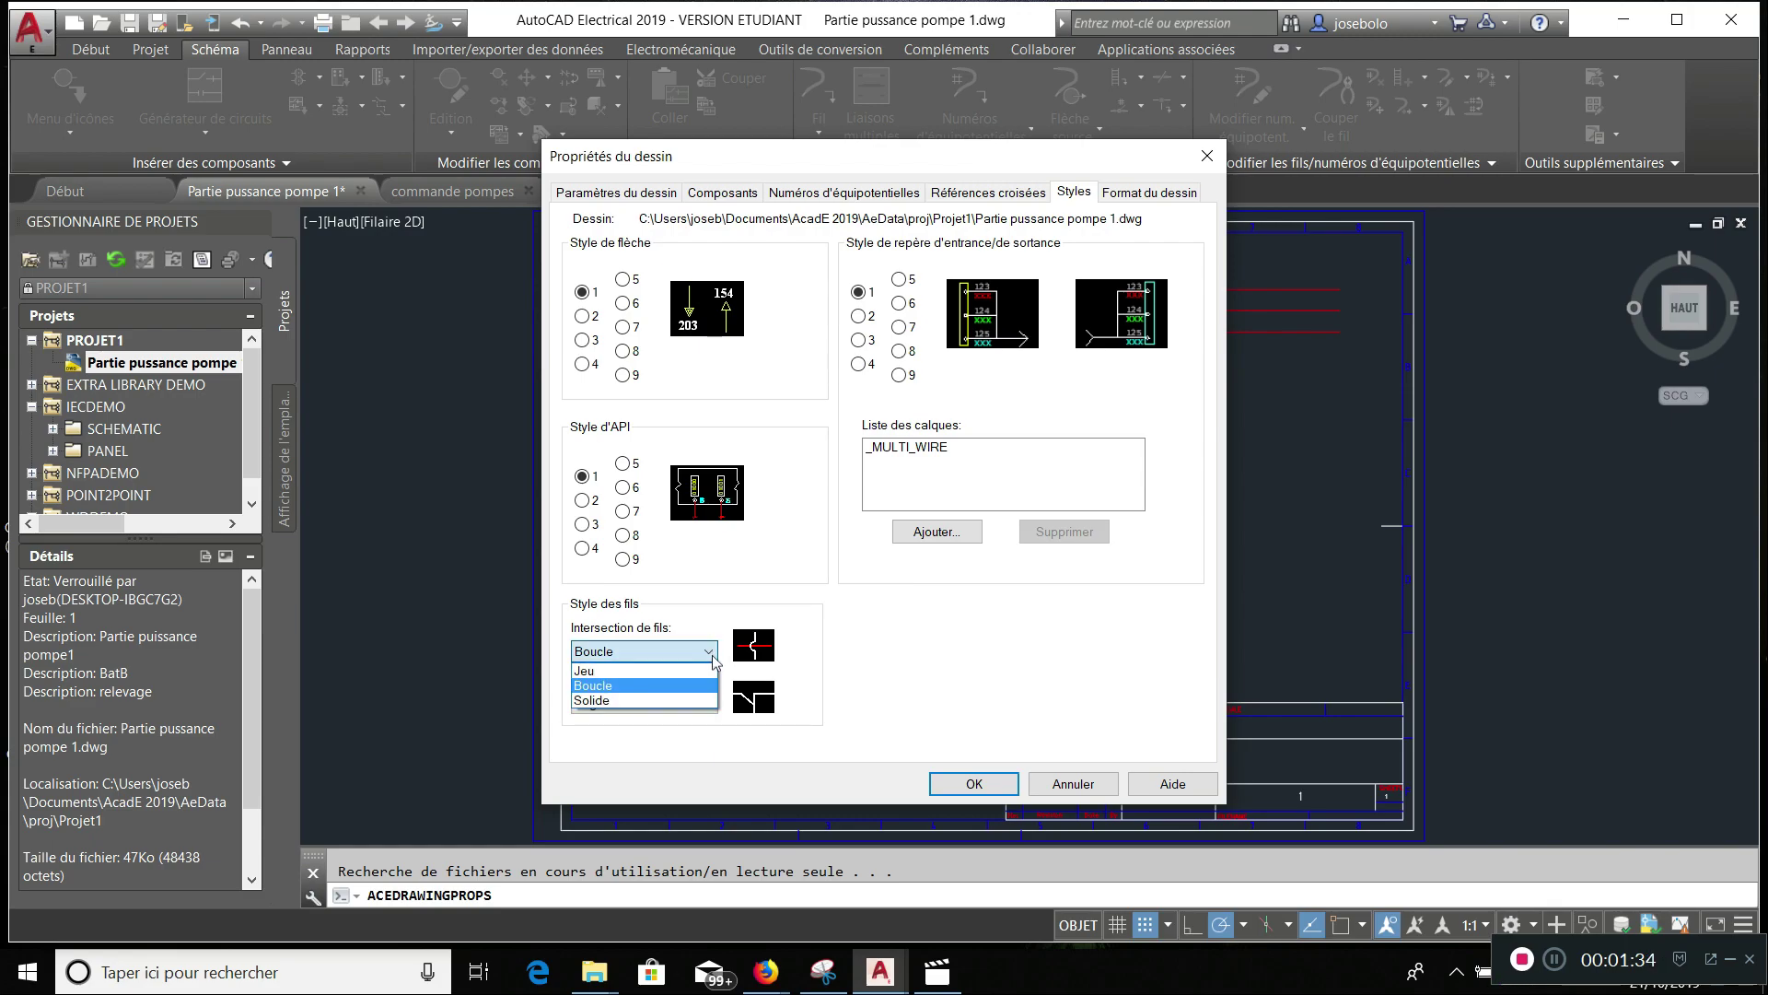
left_click(683, 700)
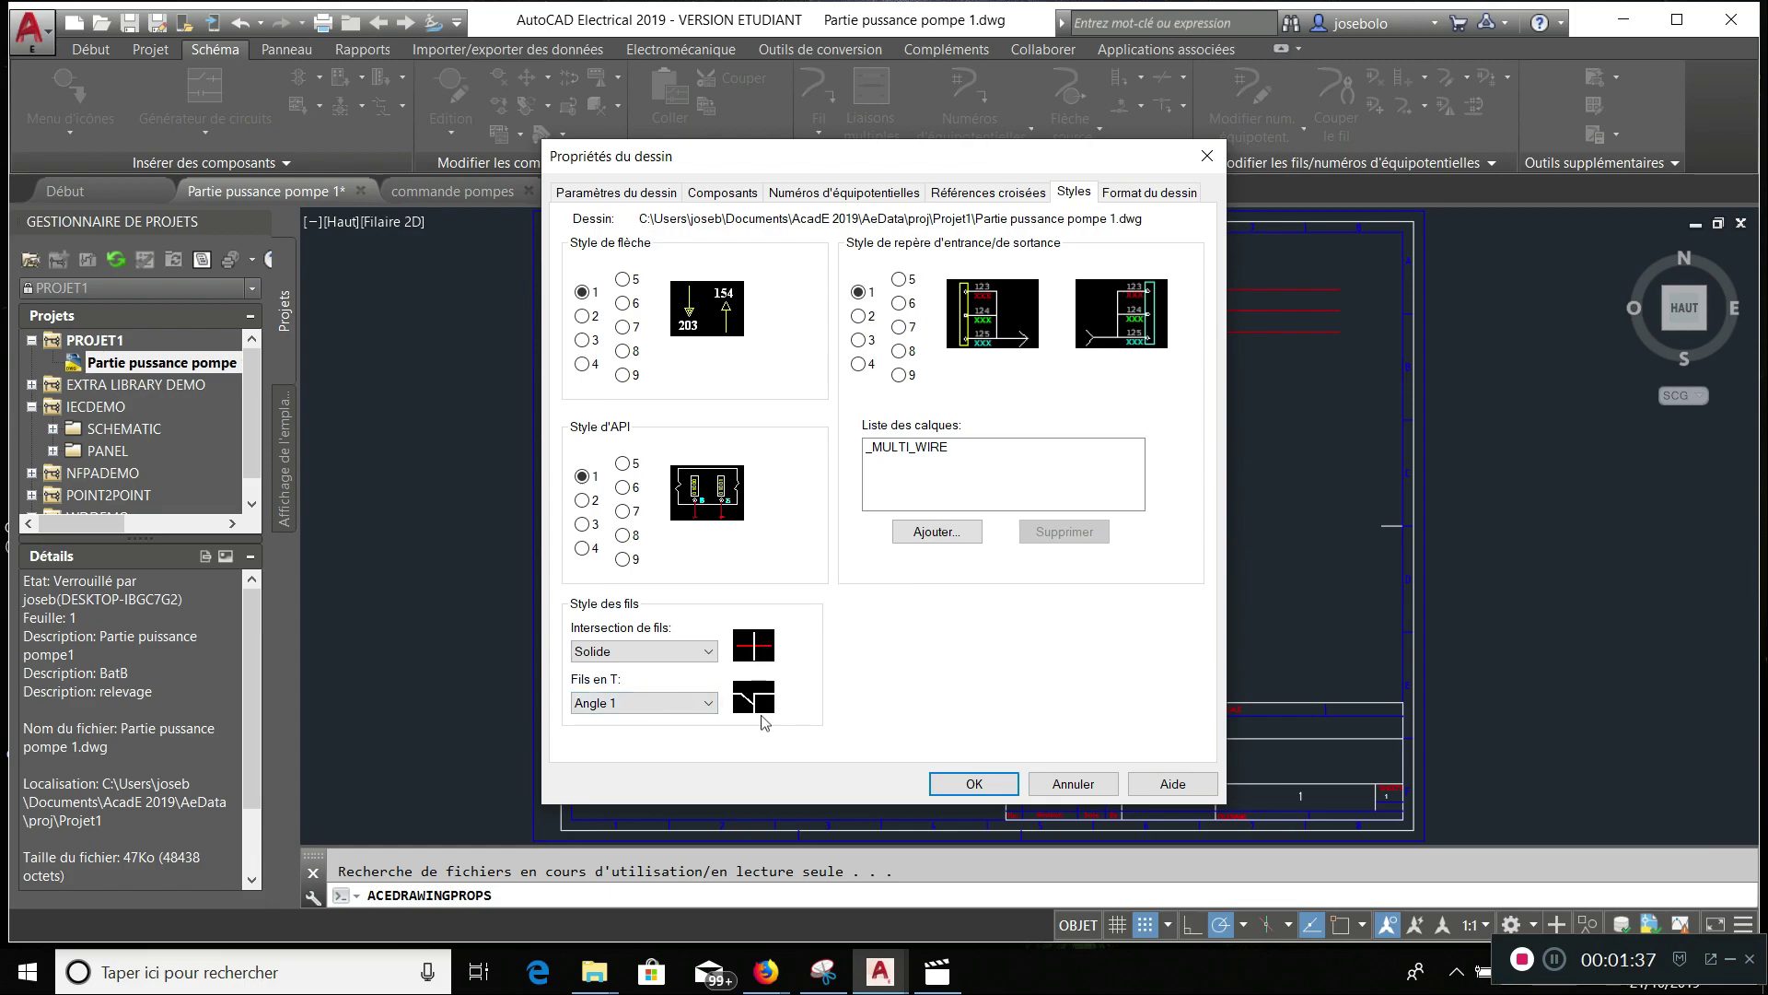
left_click(709, 706)
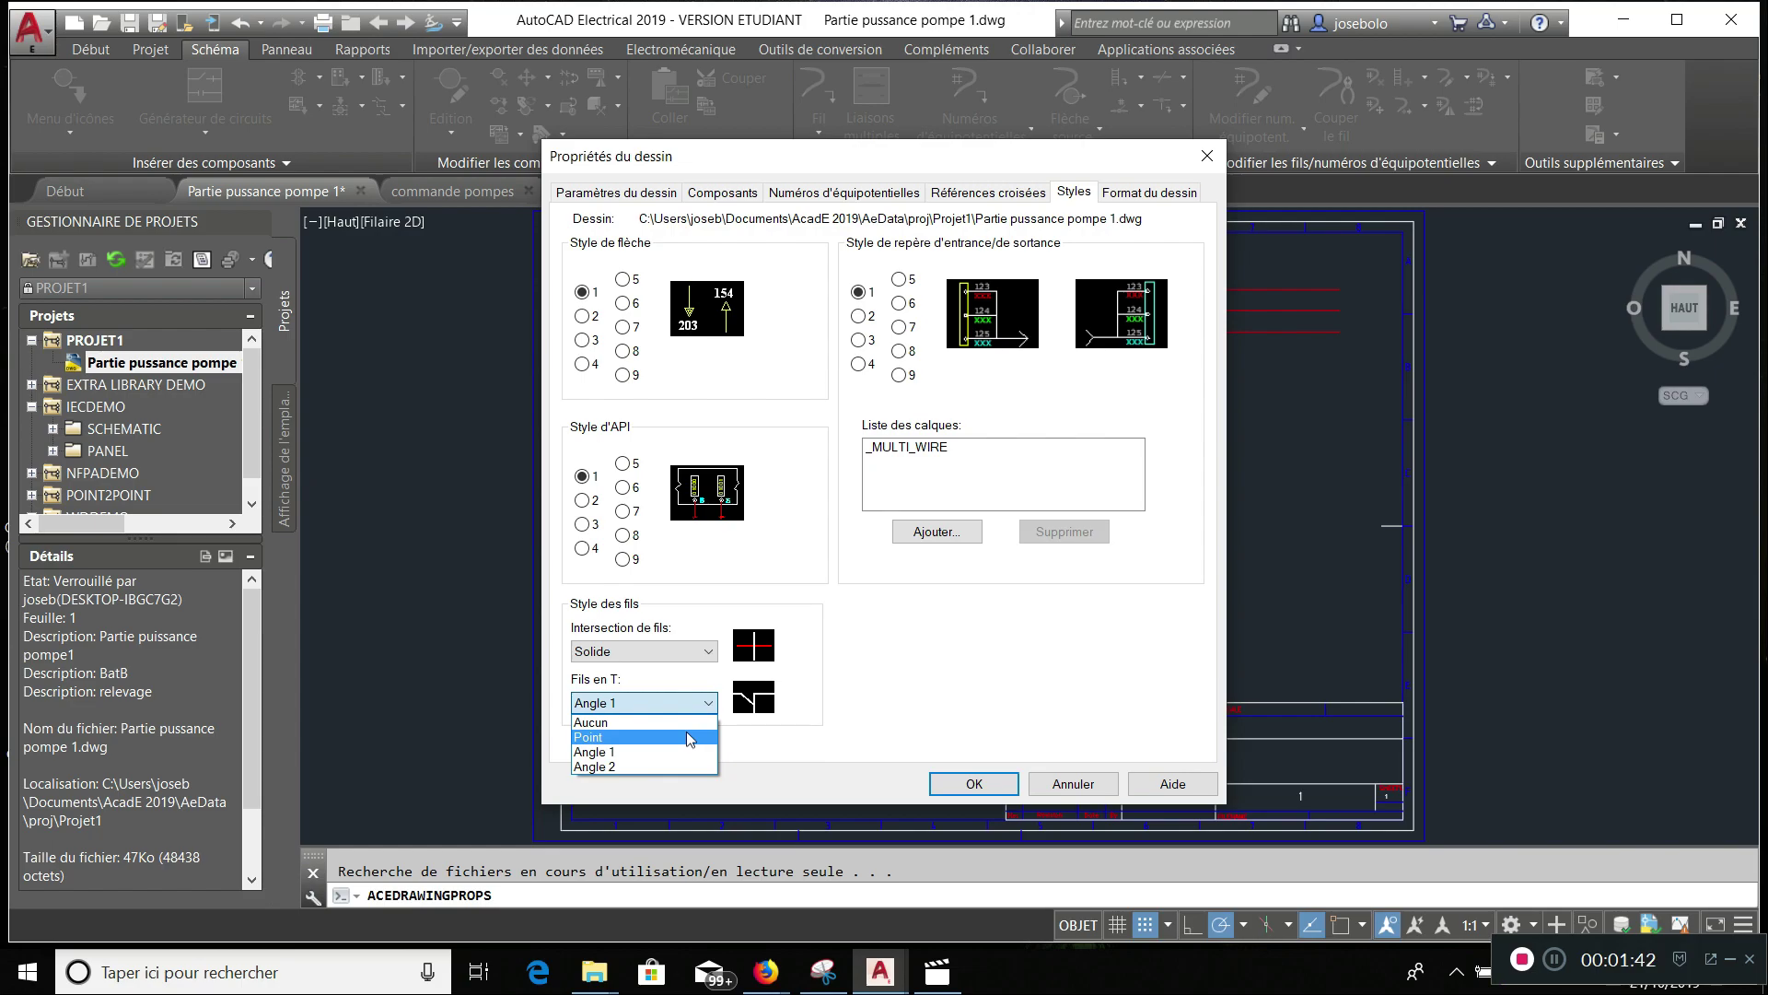
left_click(688, 735)
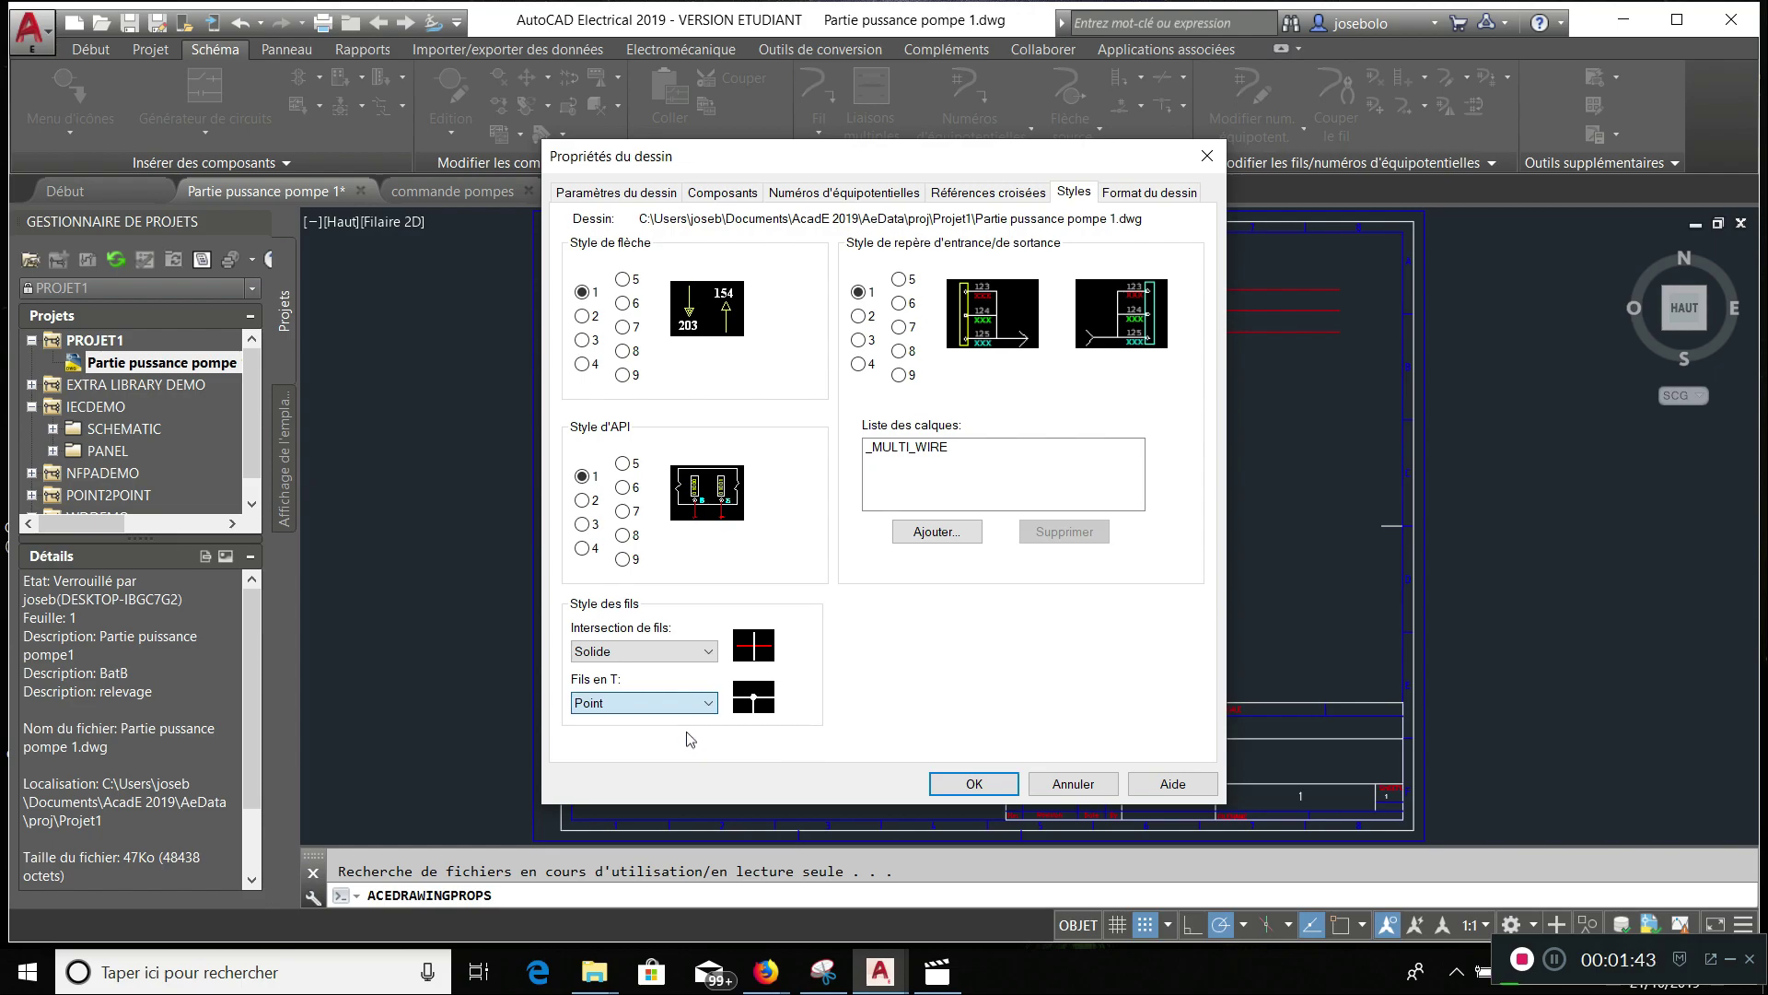
left_click(956, 782)
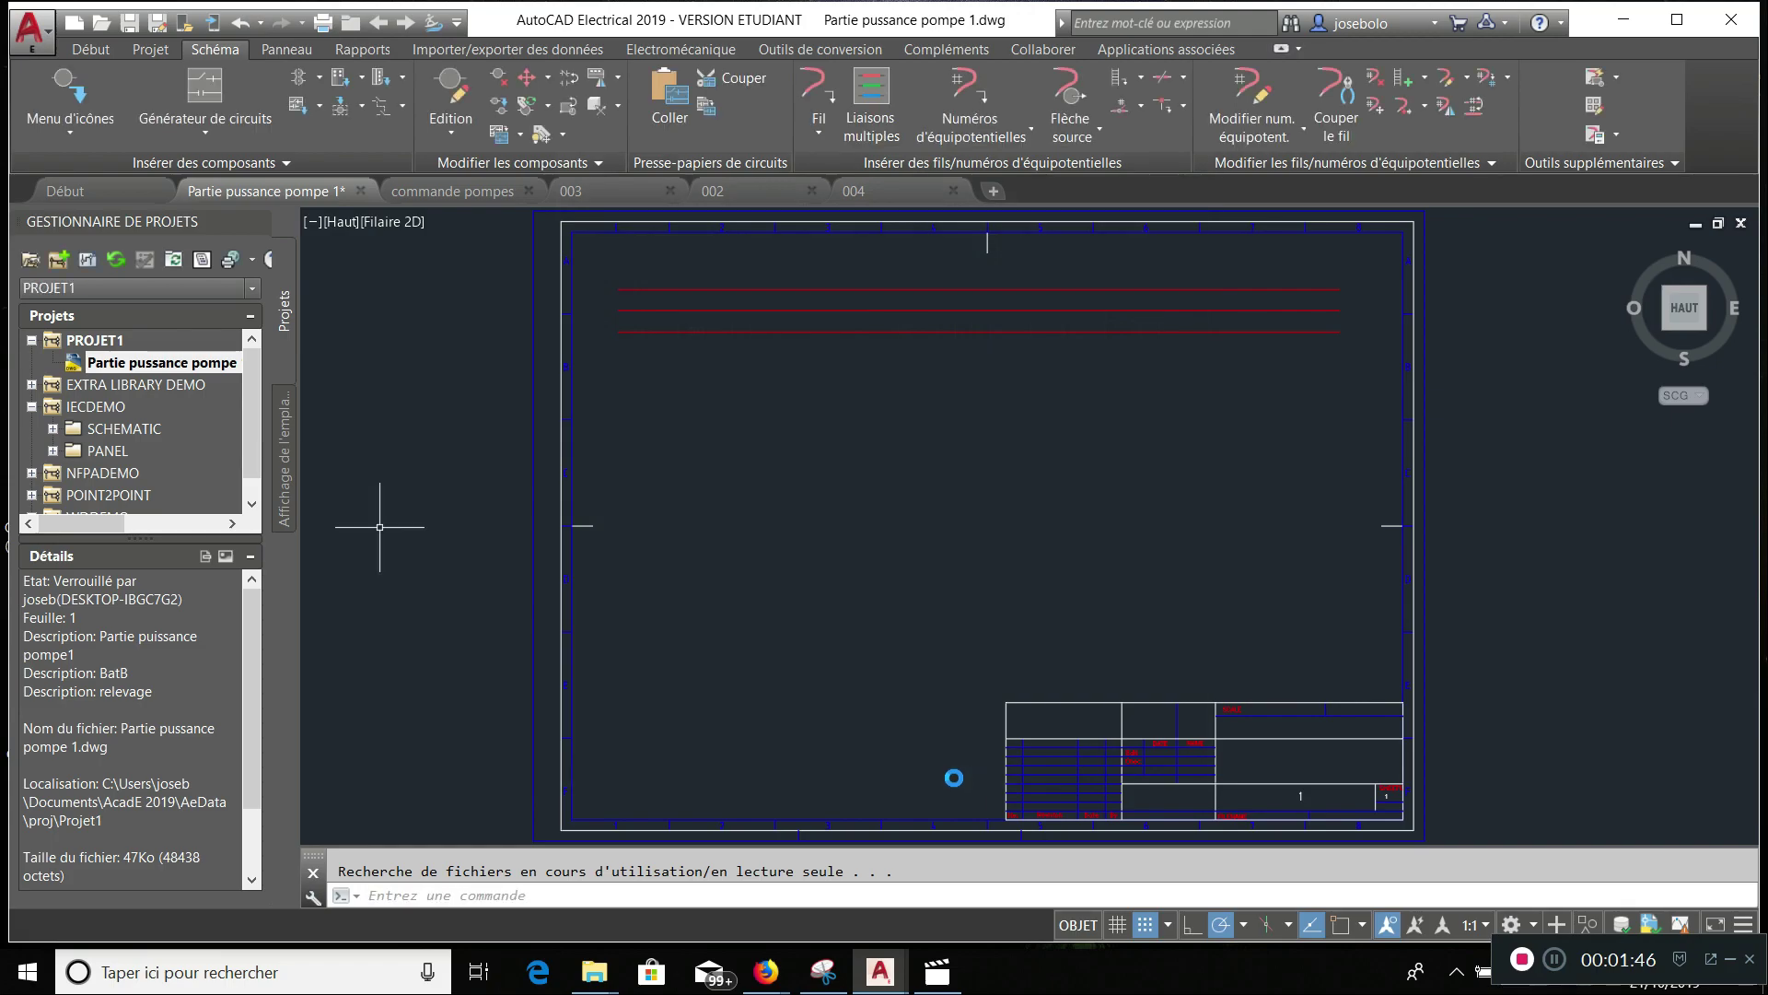
- Branch a three-wire vertical bus downward from the top wire of the existing horizontal bus
left_click(886, 102)
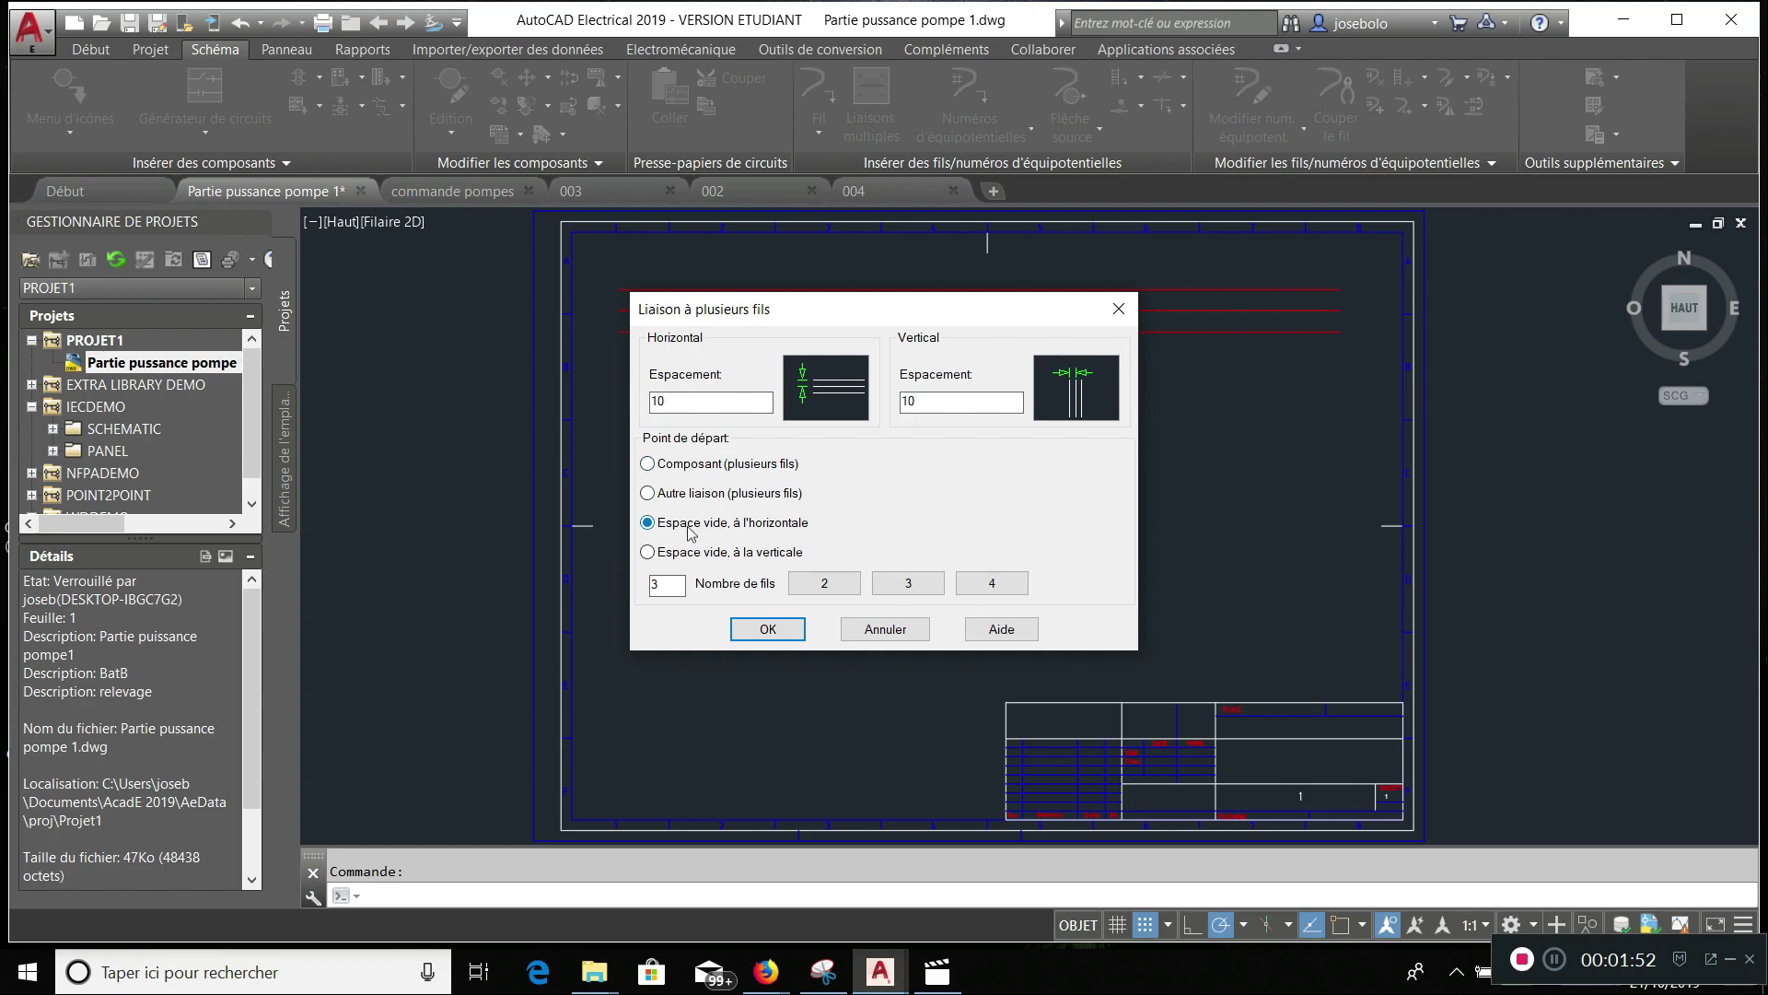
left_click(649, 494)
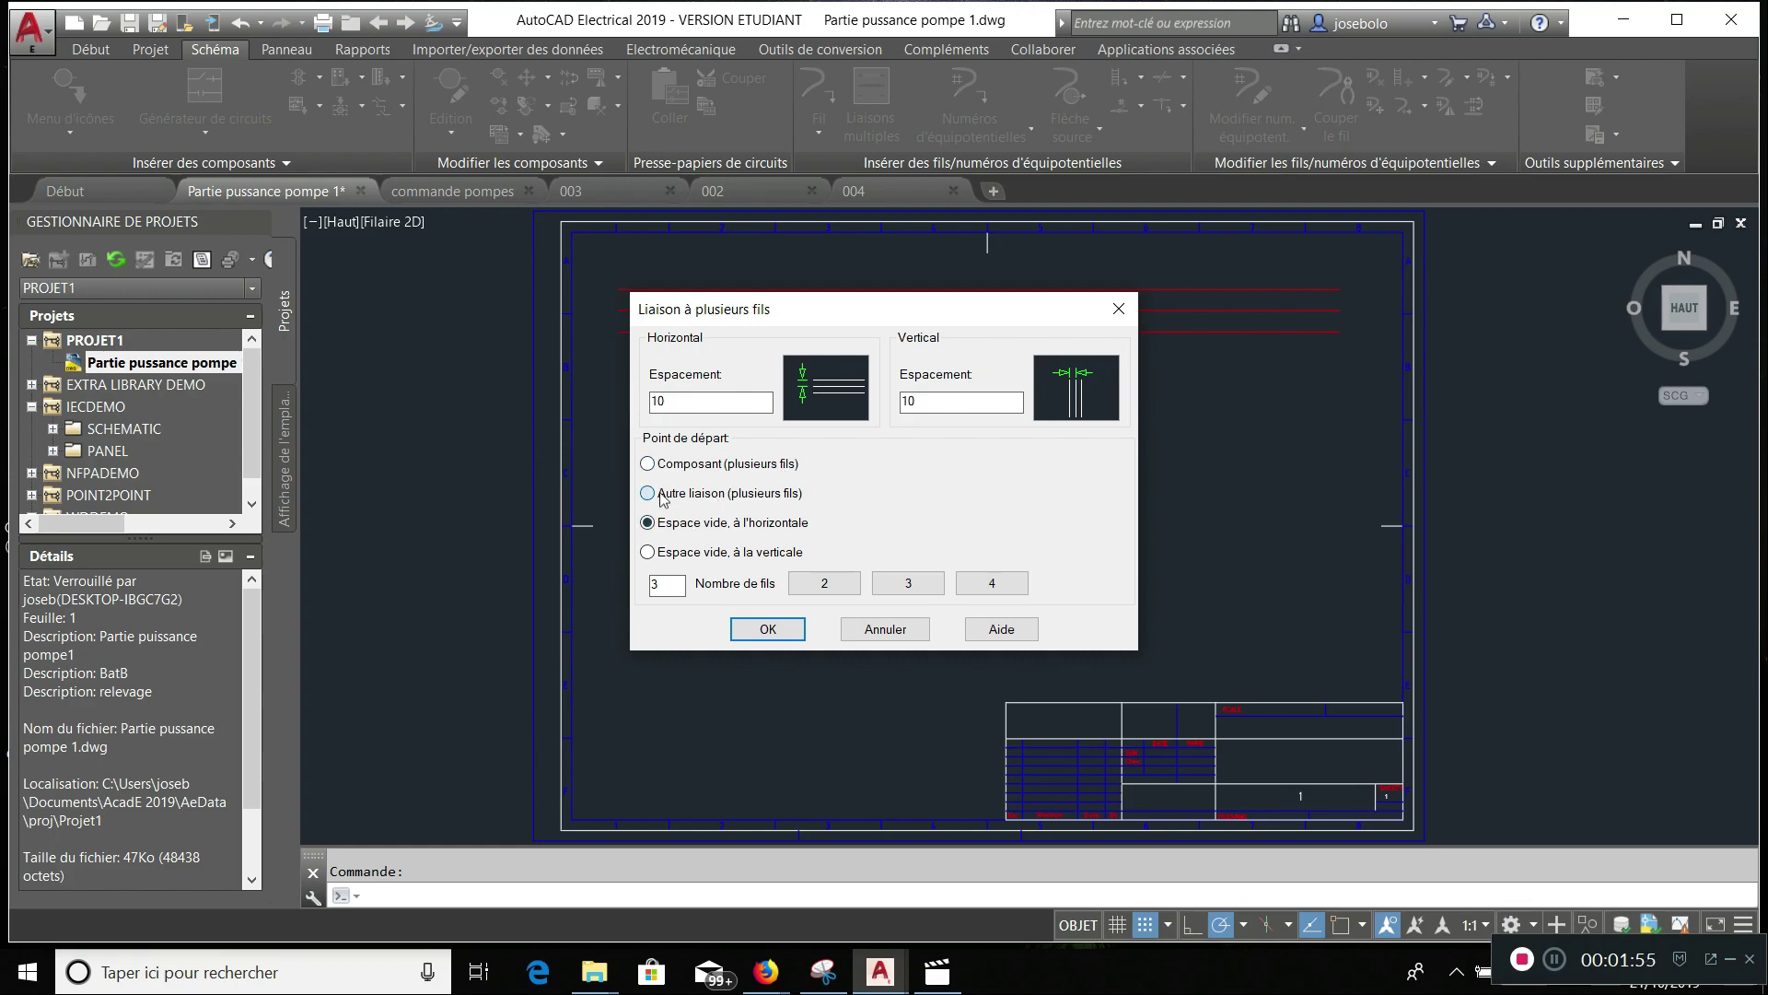
left_click(910, 586)
left_click(797, 635)
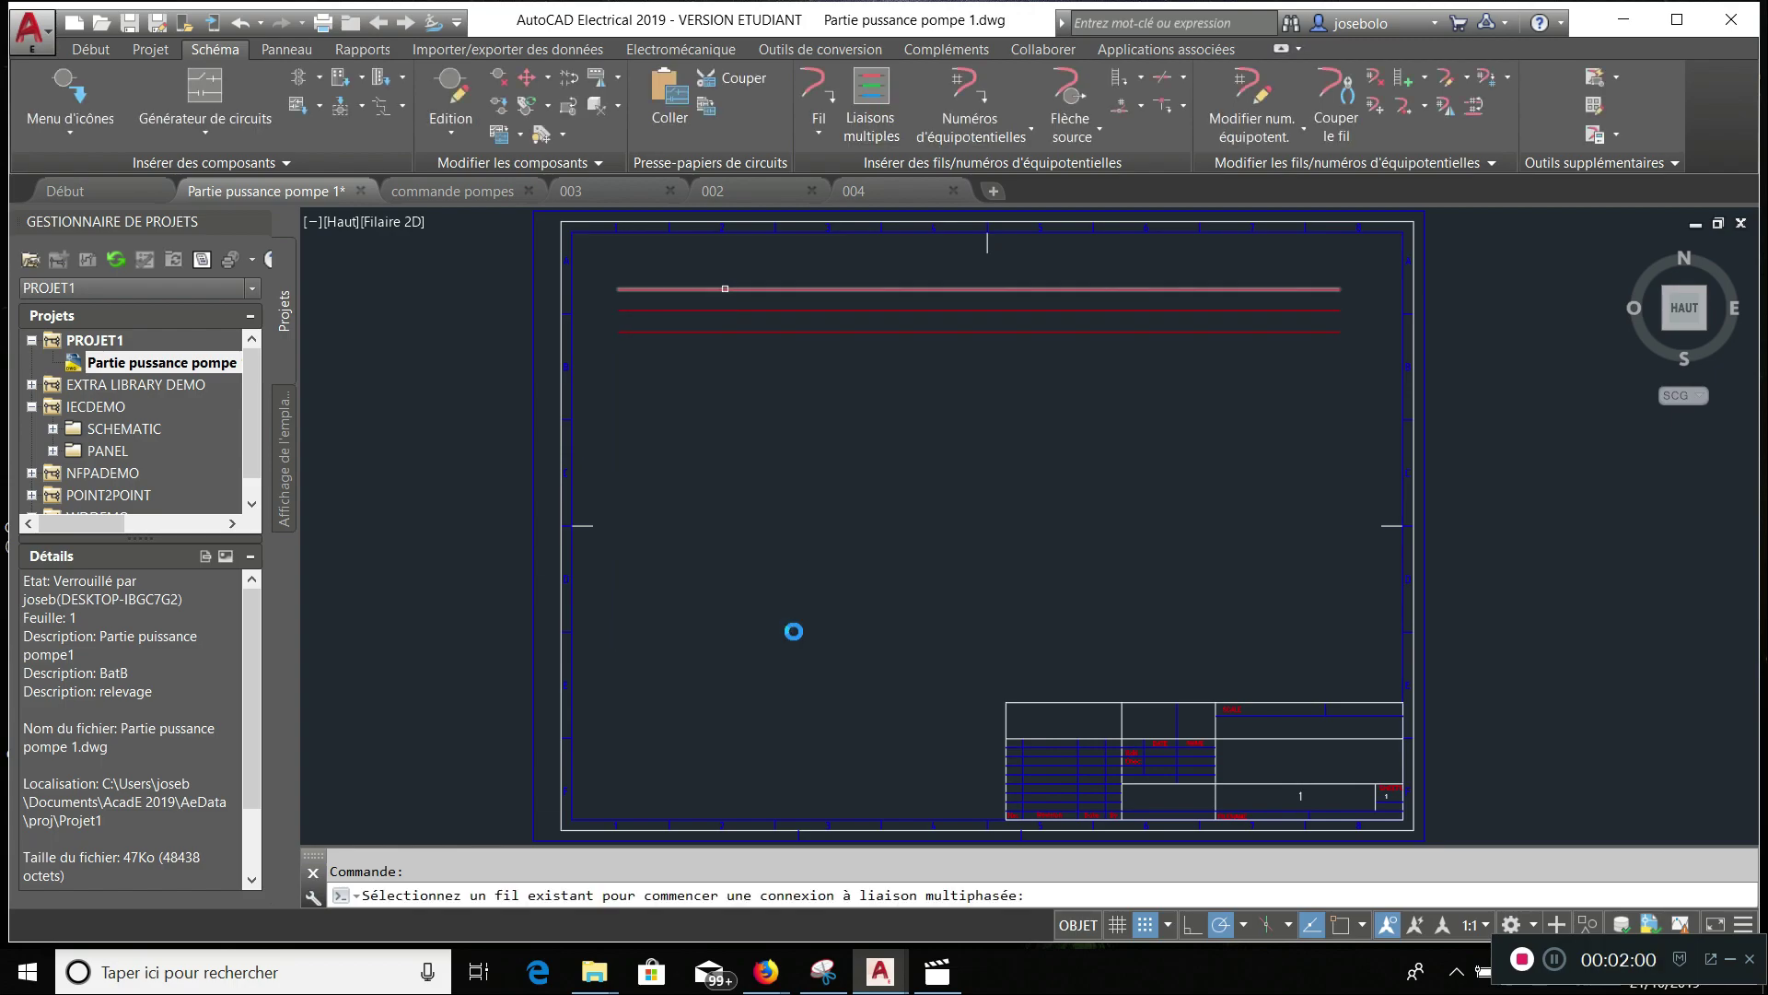
left_click(788, 288)
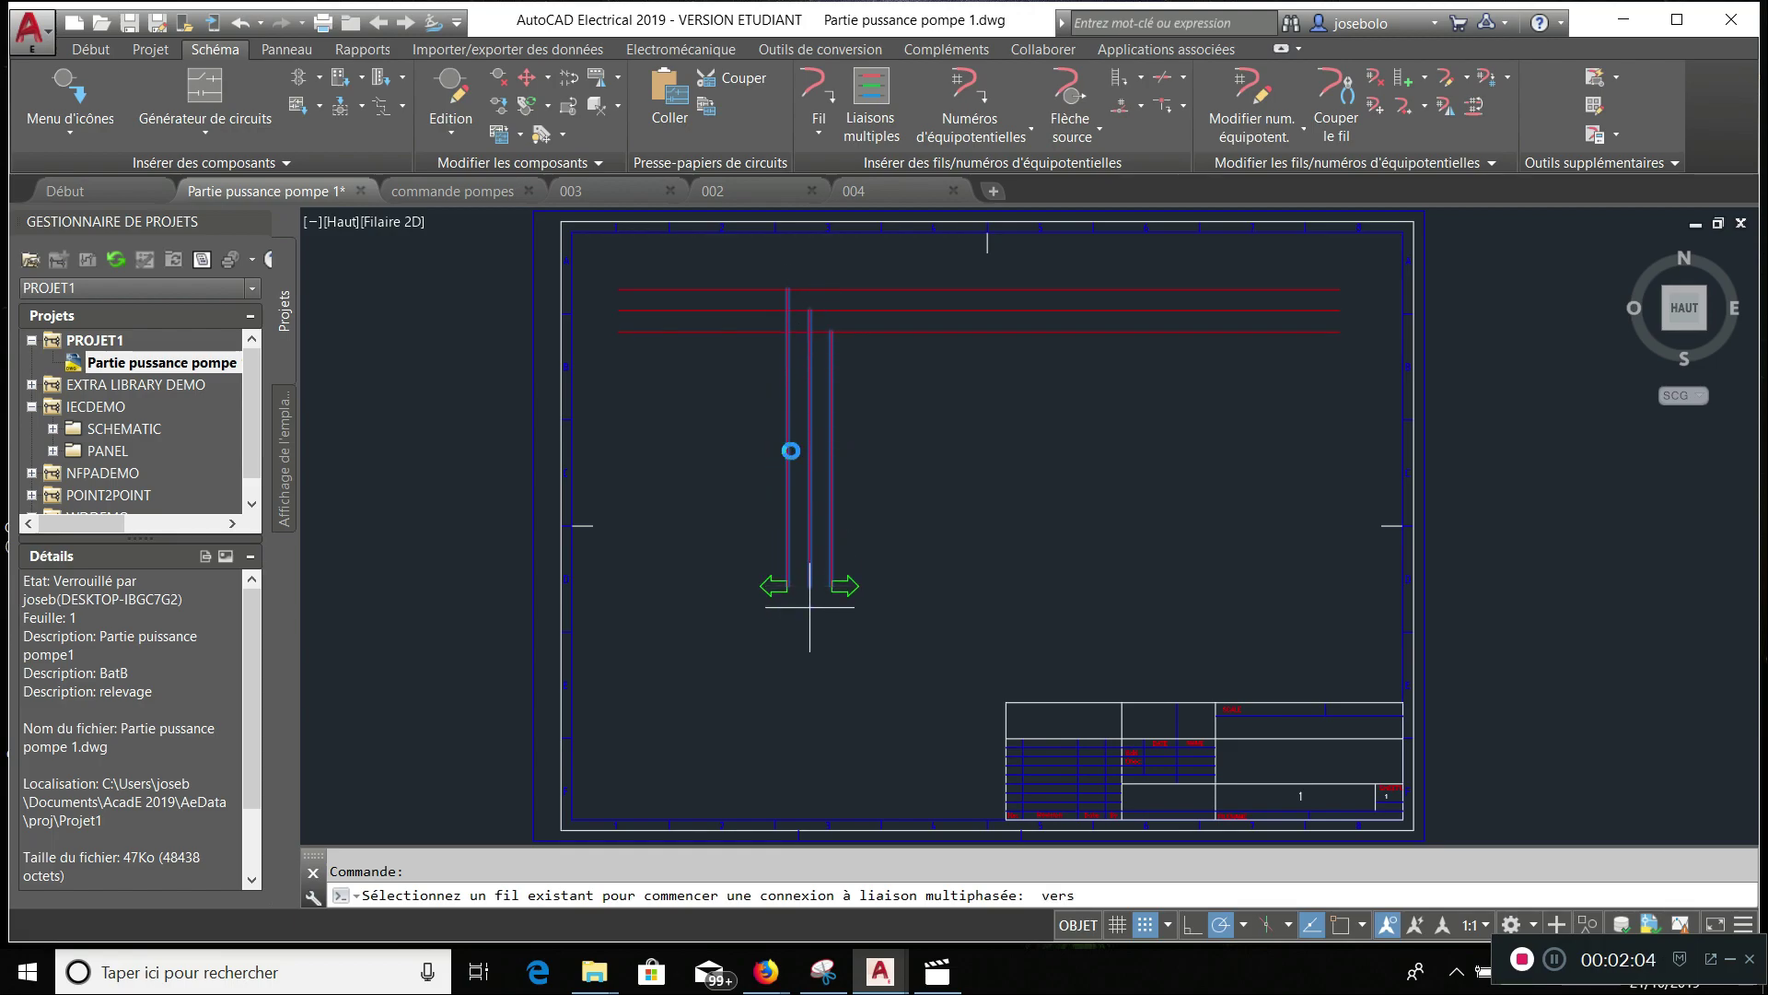
left_click(810, 629)
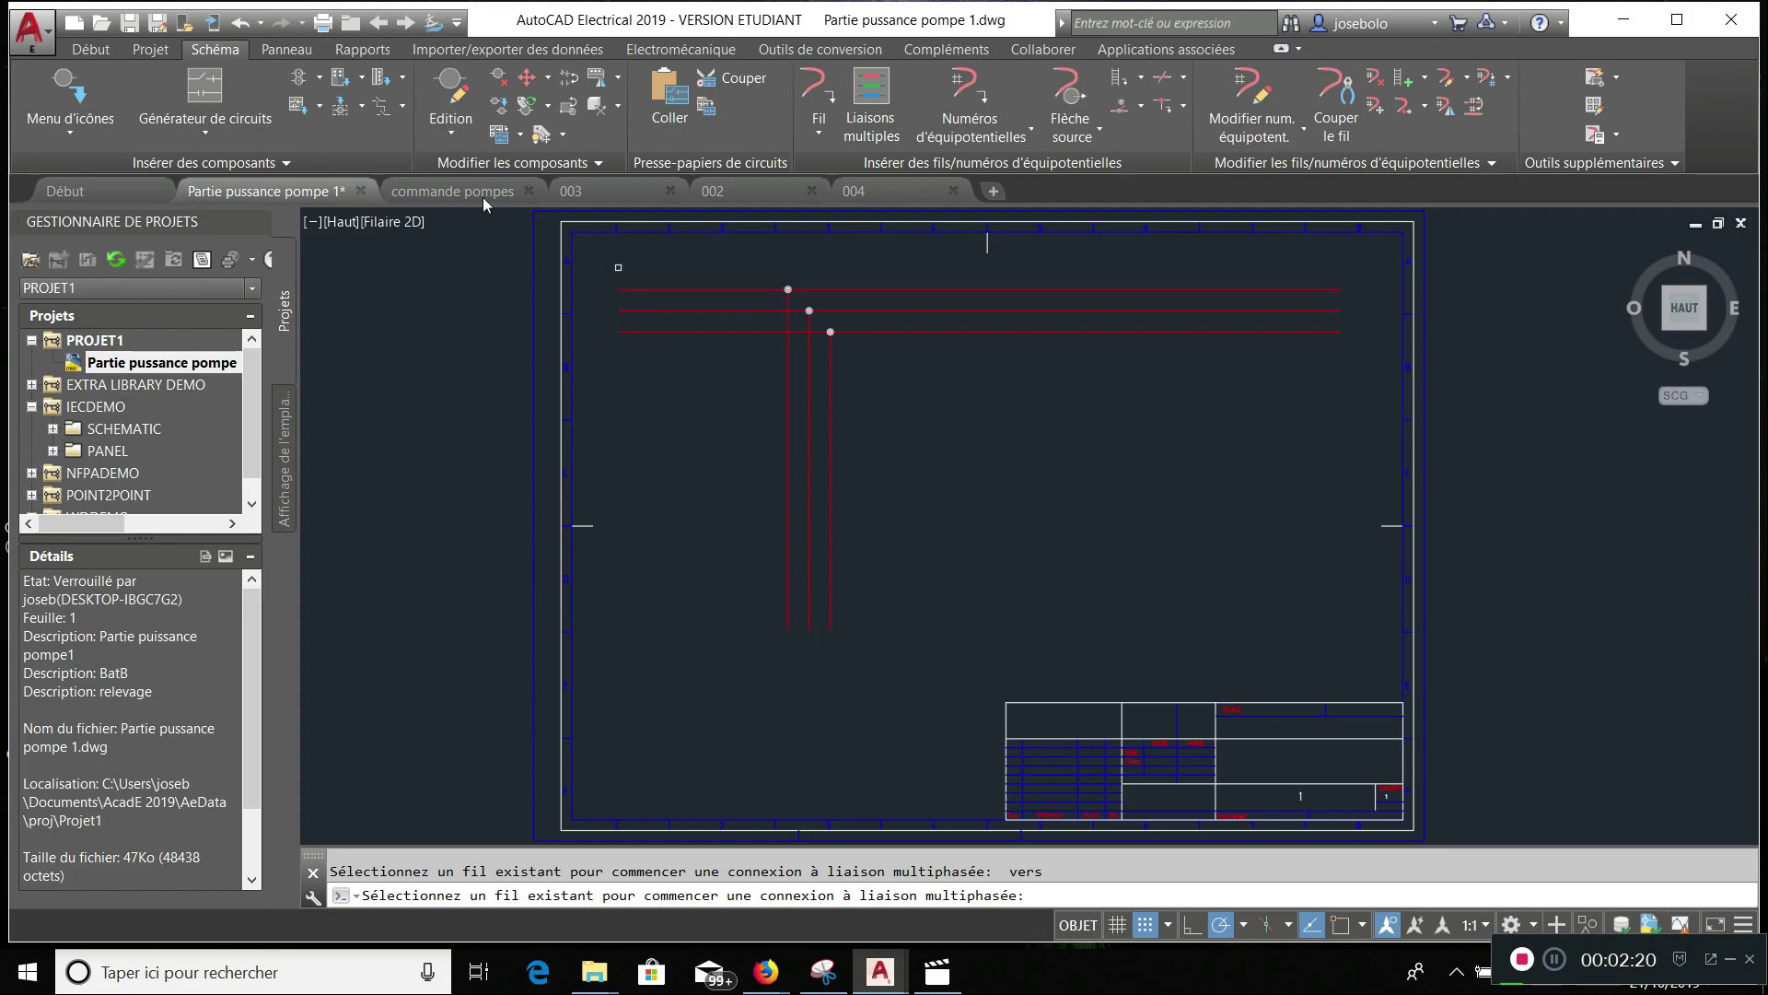
- Insert the three-pole Interrupteur de manoeuvre/Sectionneur symbol near the left end of the top horizontal wire, building its poles downward (Bas)
left_click(81, 139)
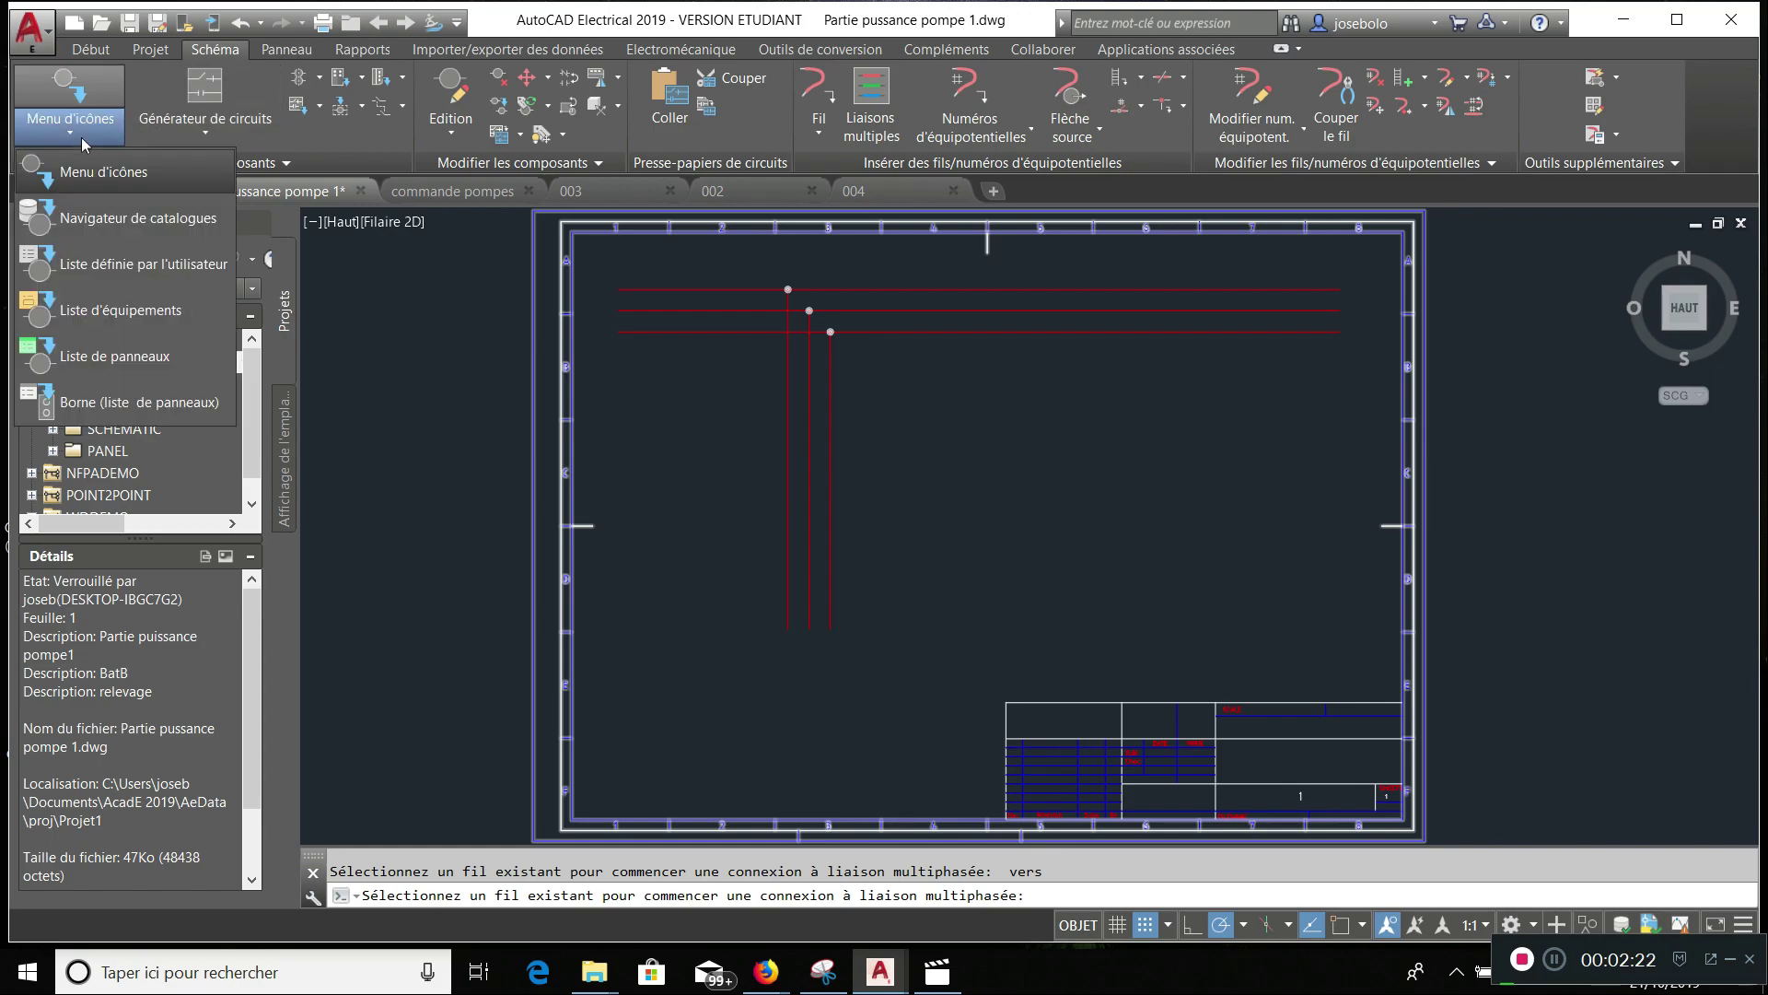
left_click(83, 171)
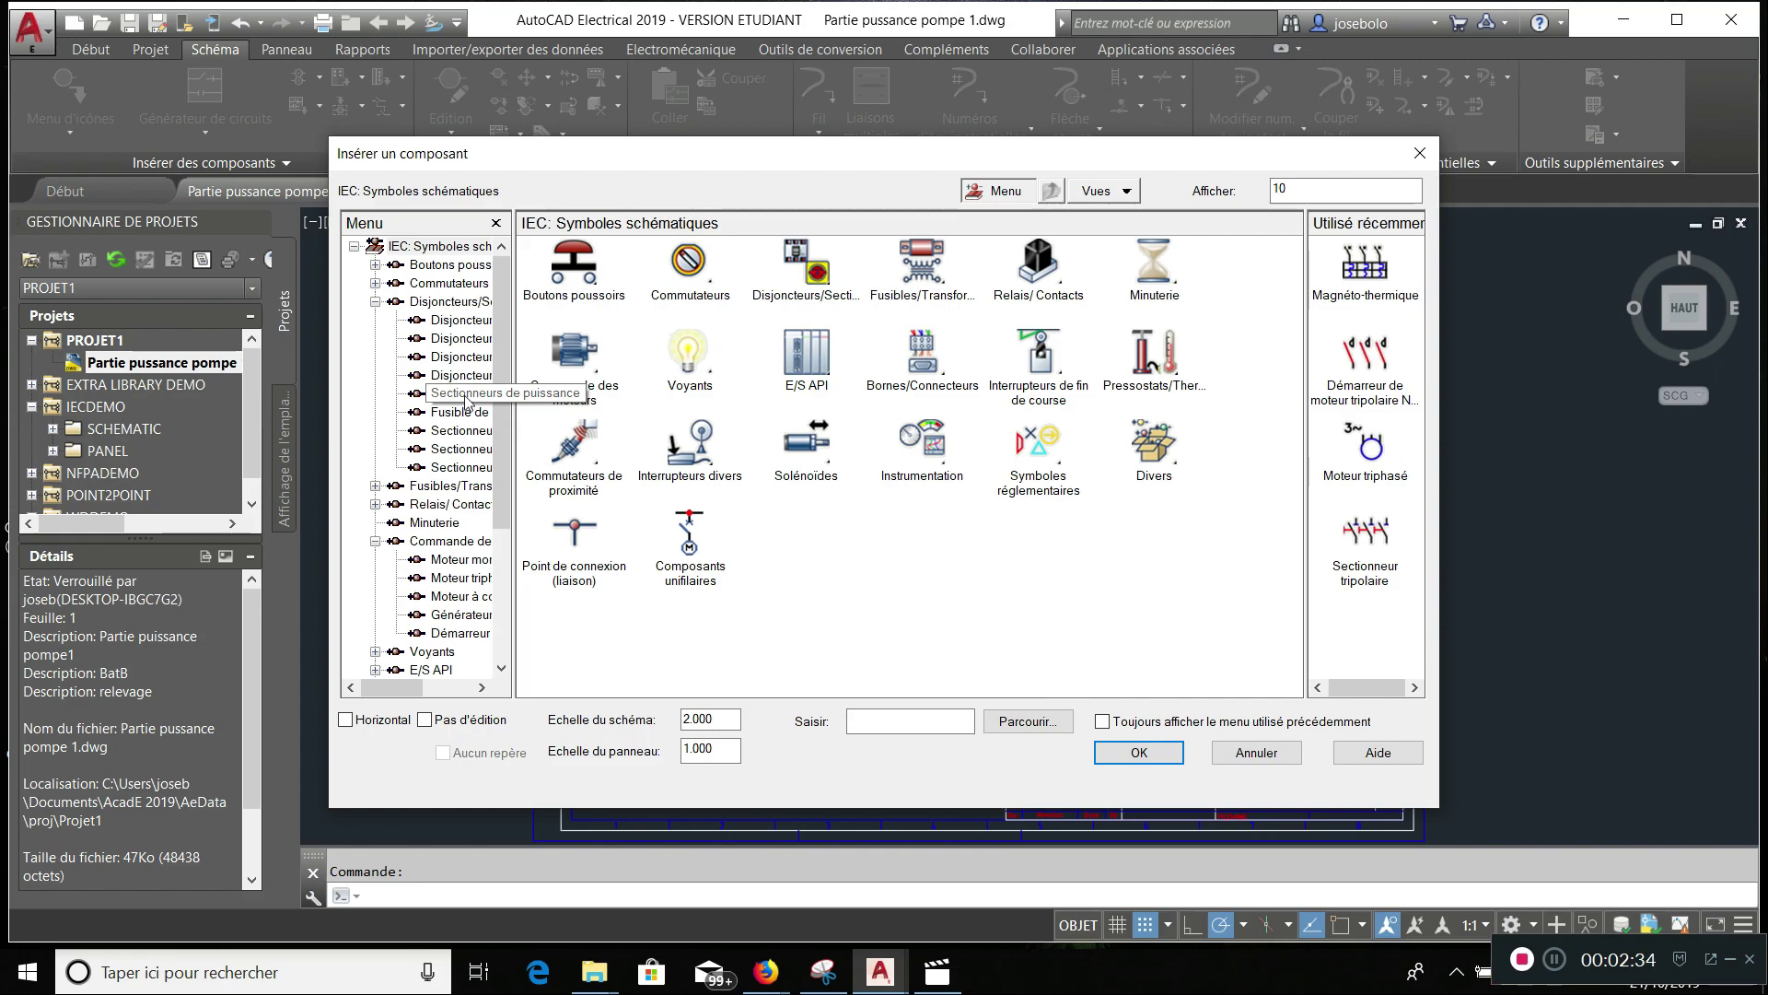
left_click(827, 296)
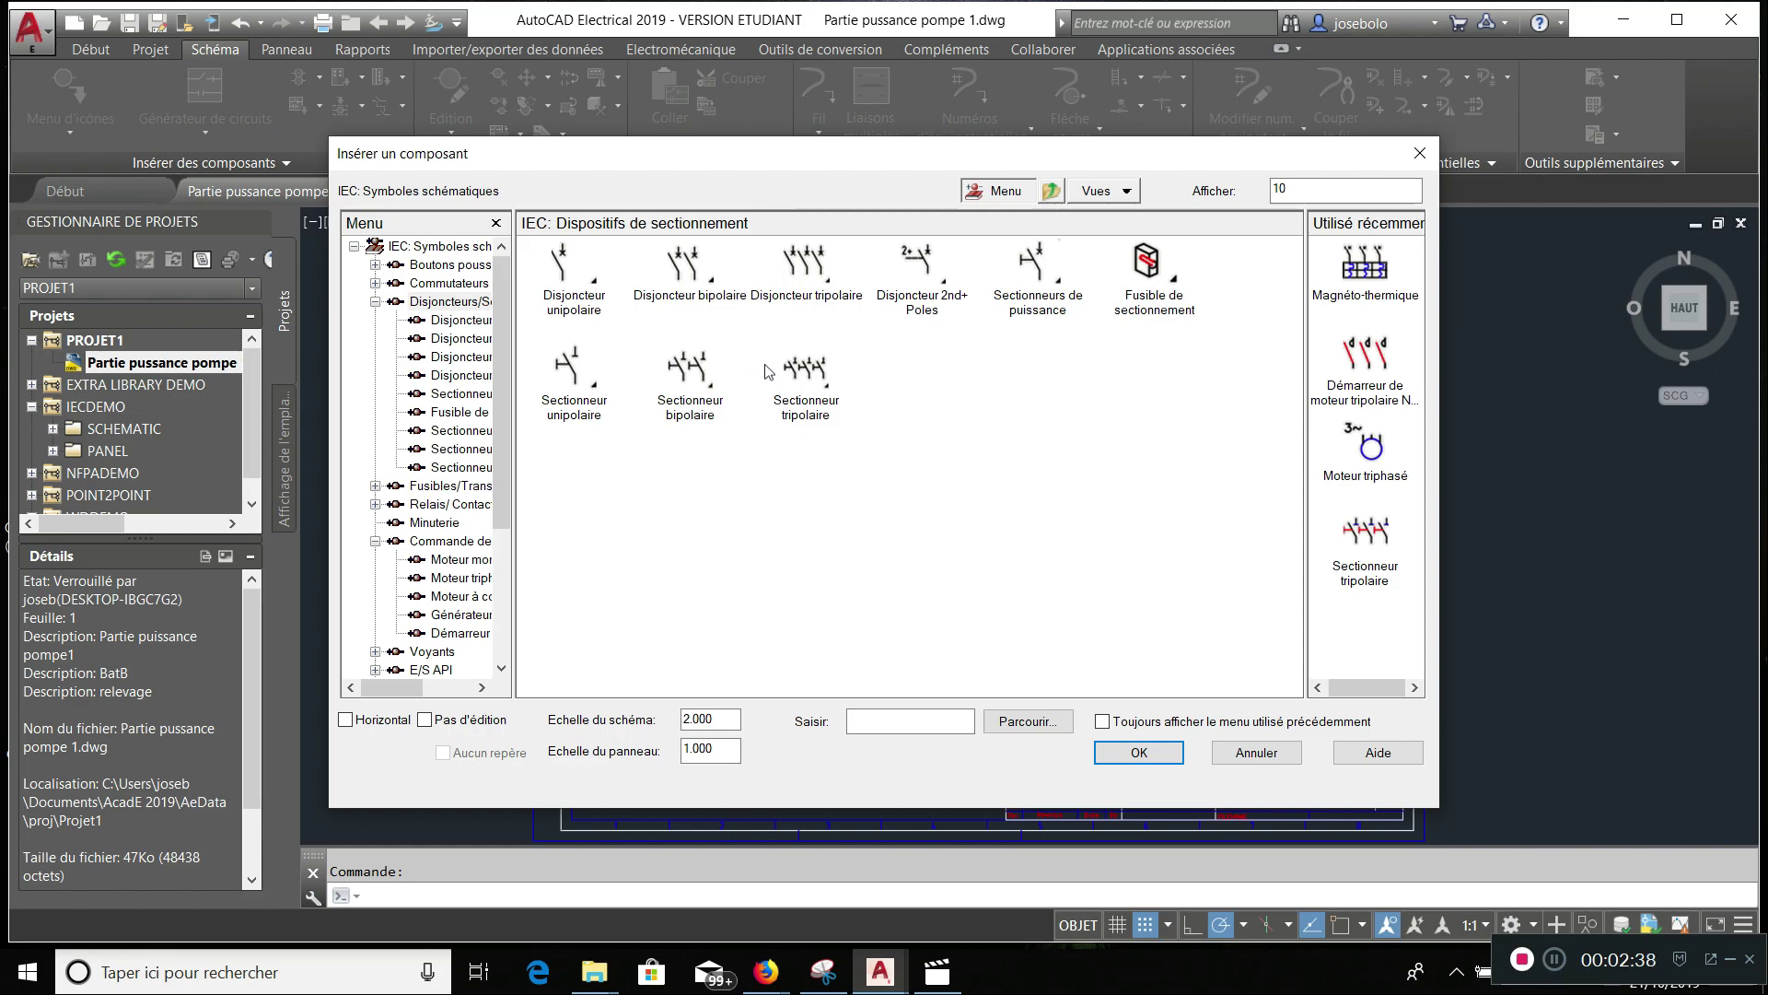
left_click(815, 373)
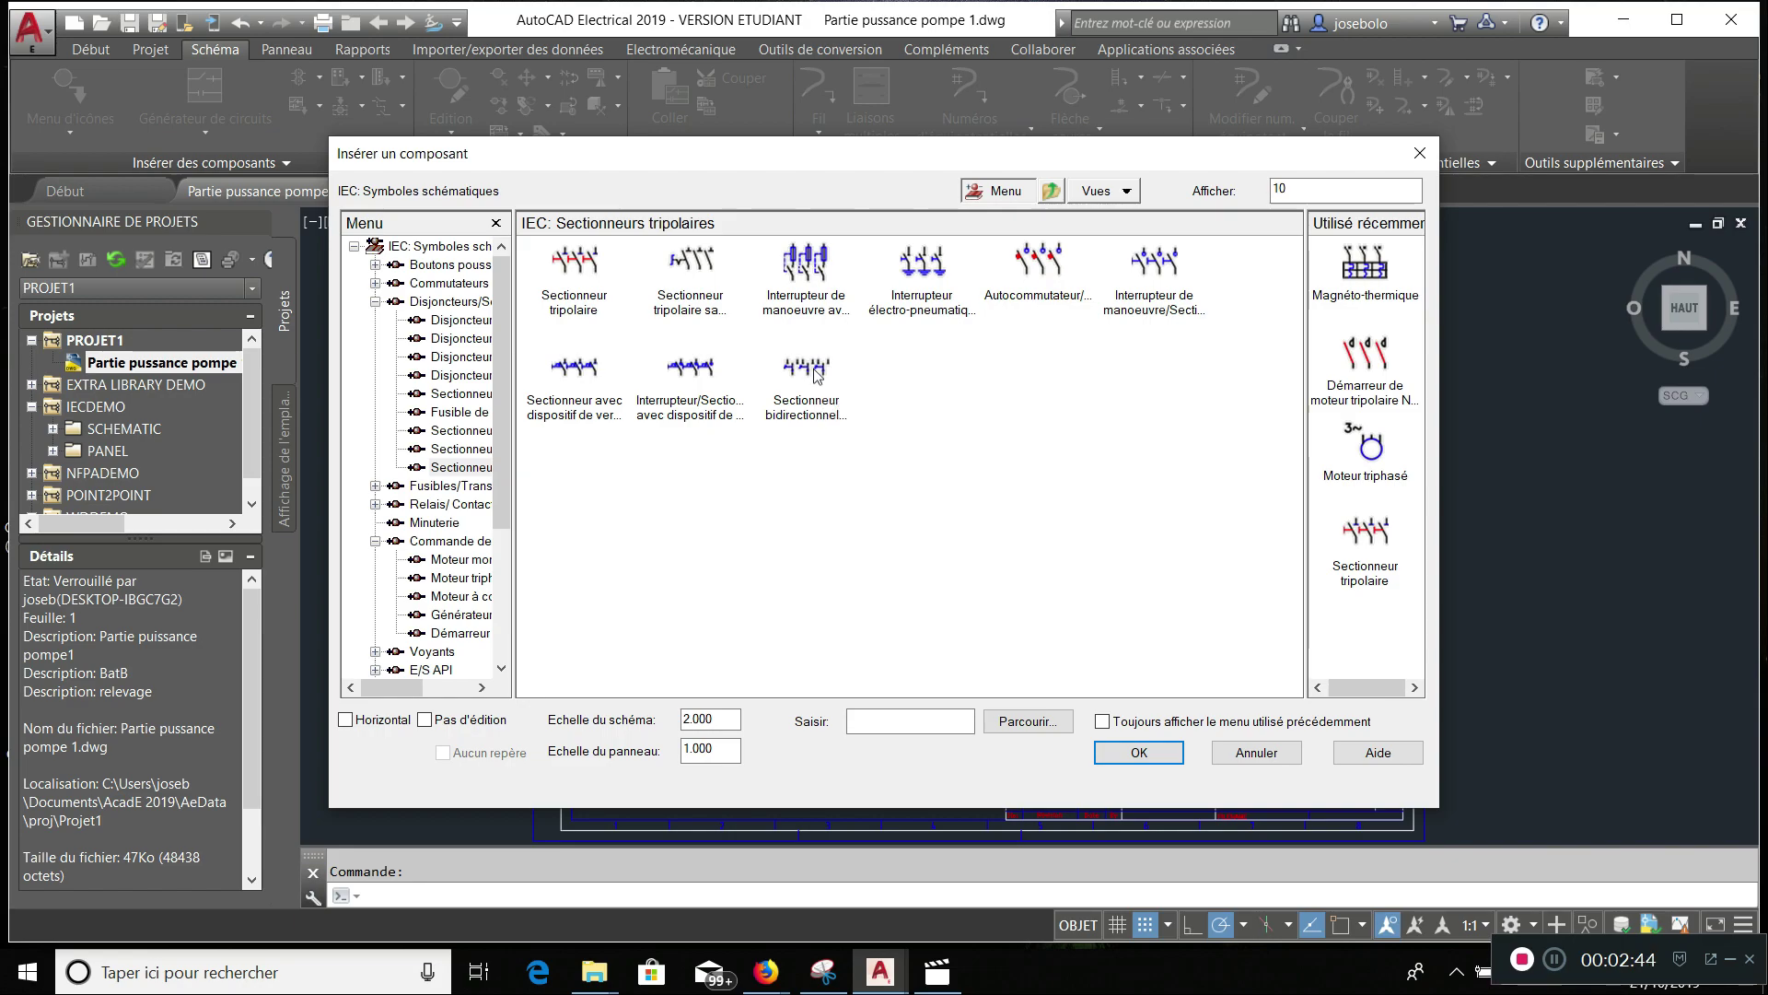
double_click(1142, 273)
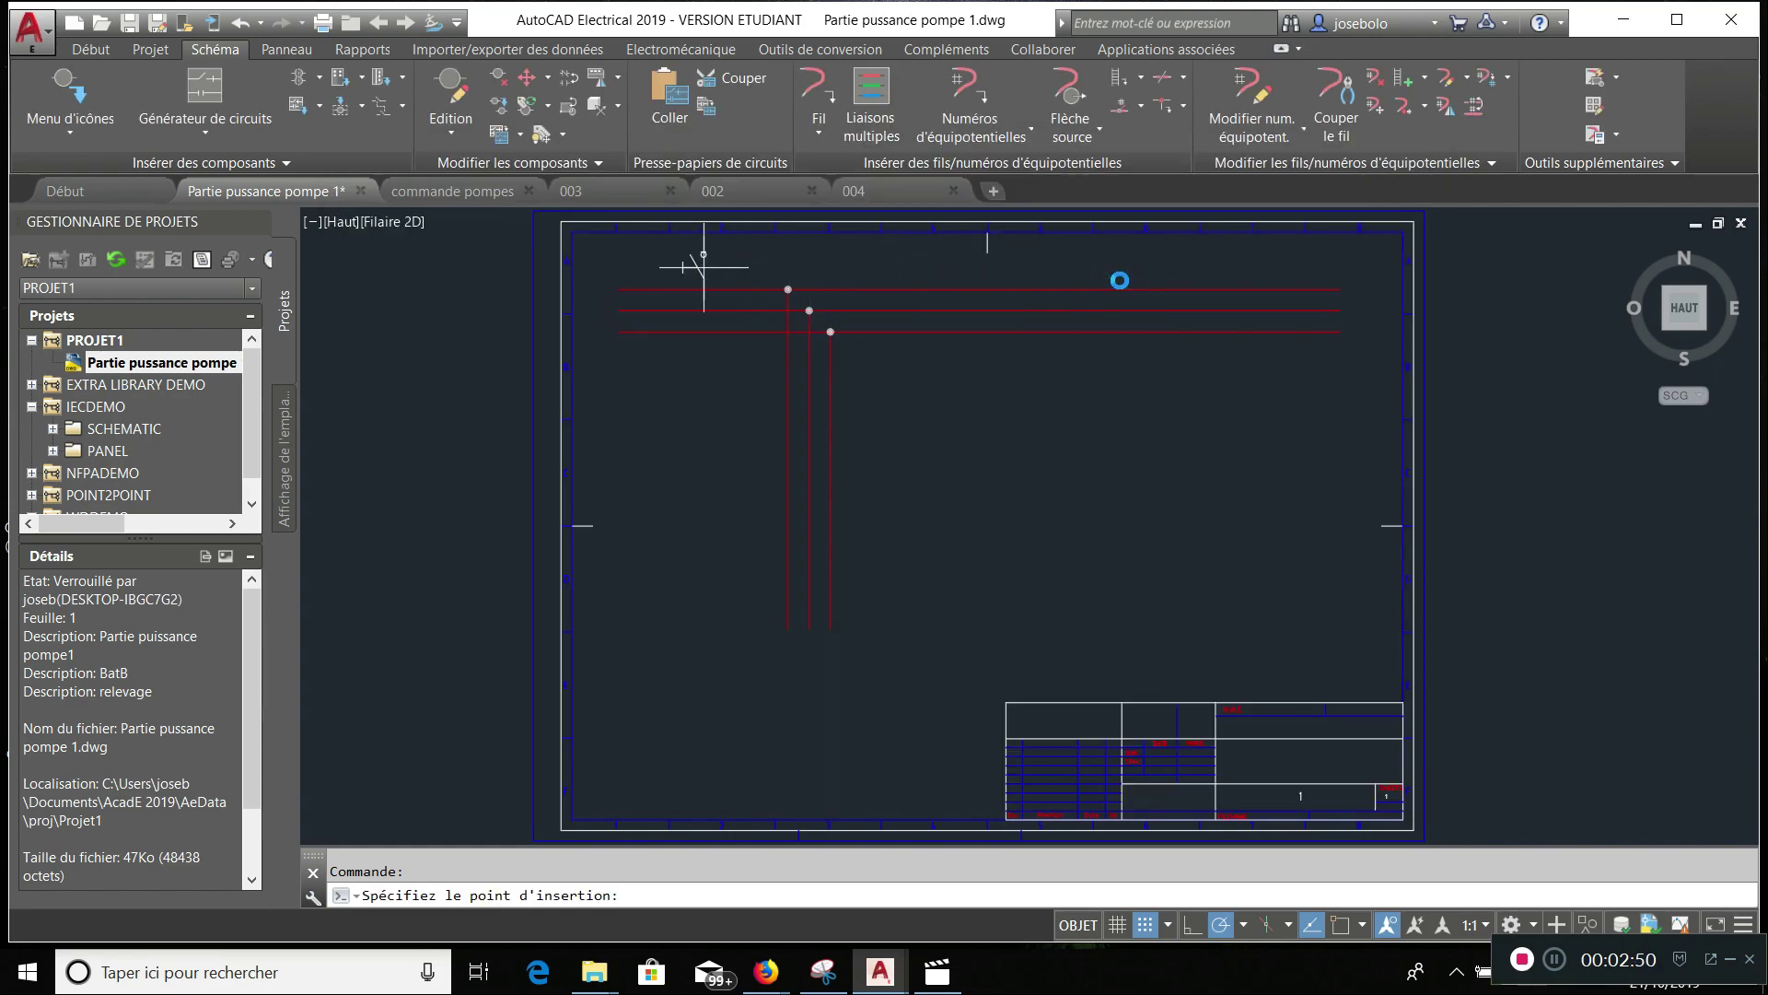
key("Return")
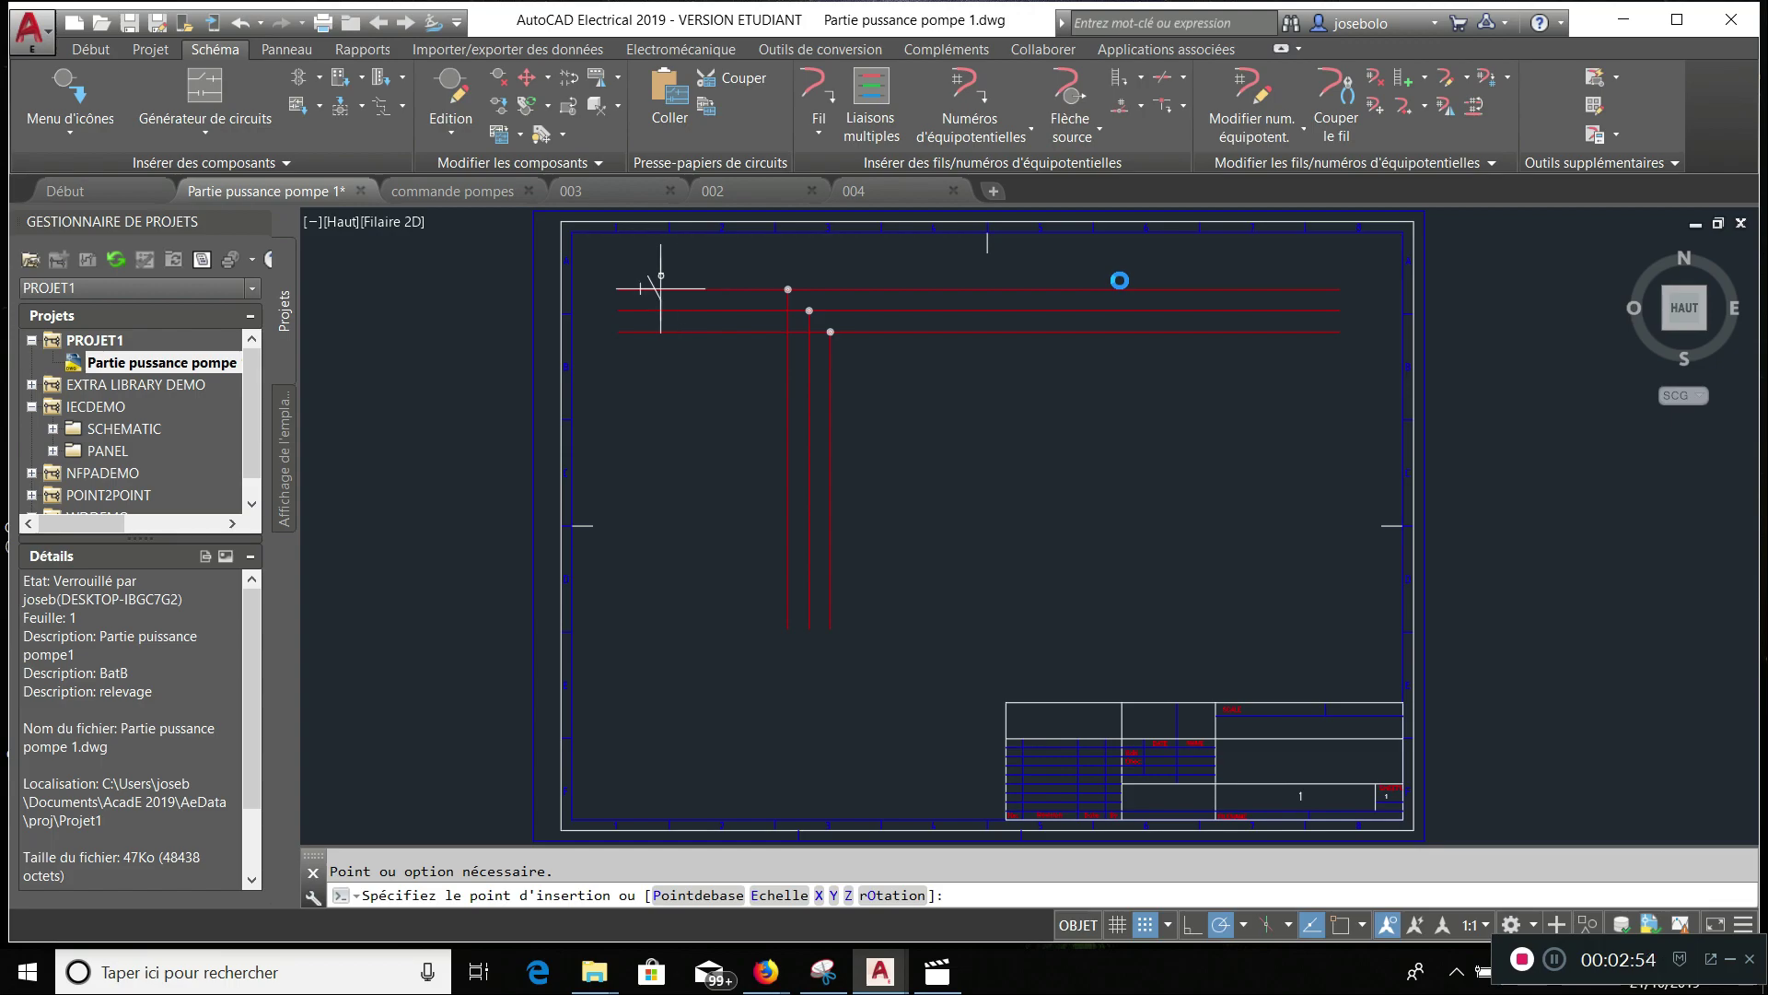
left_click(656, 288)
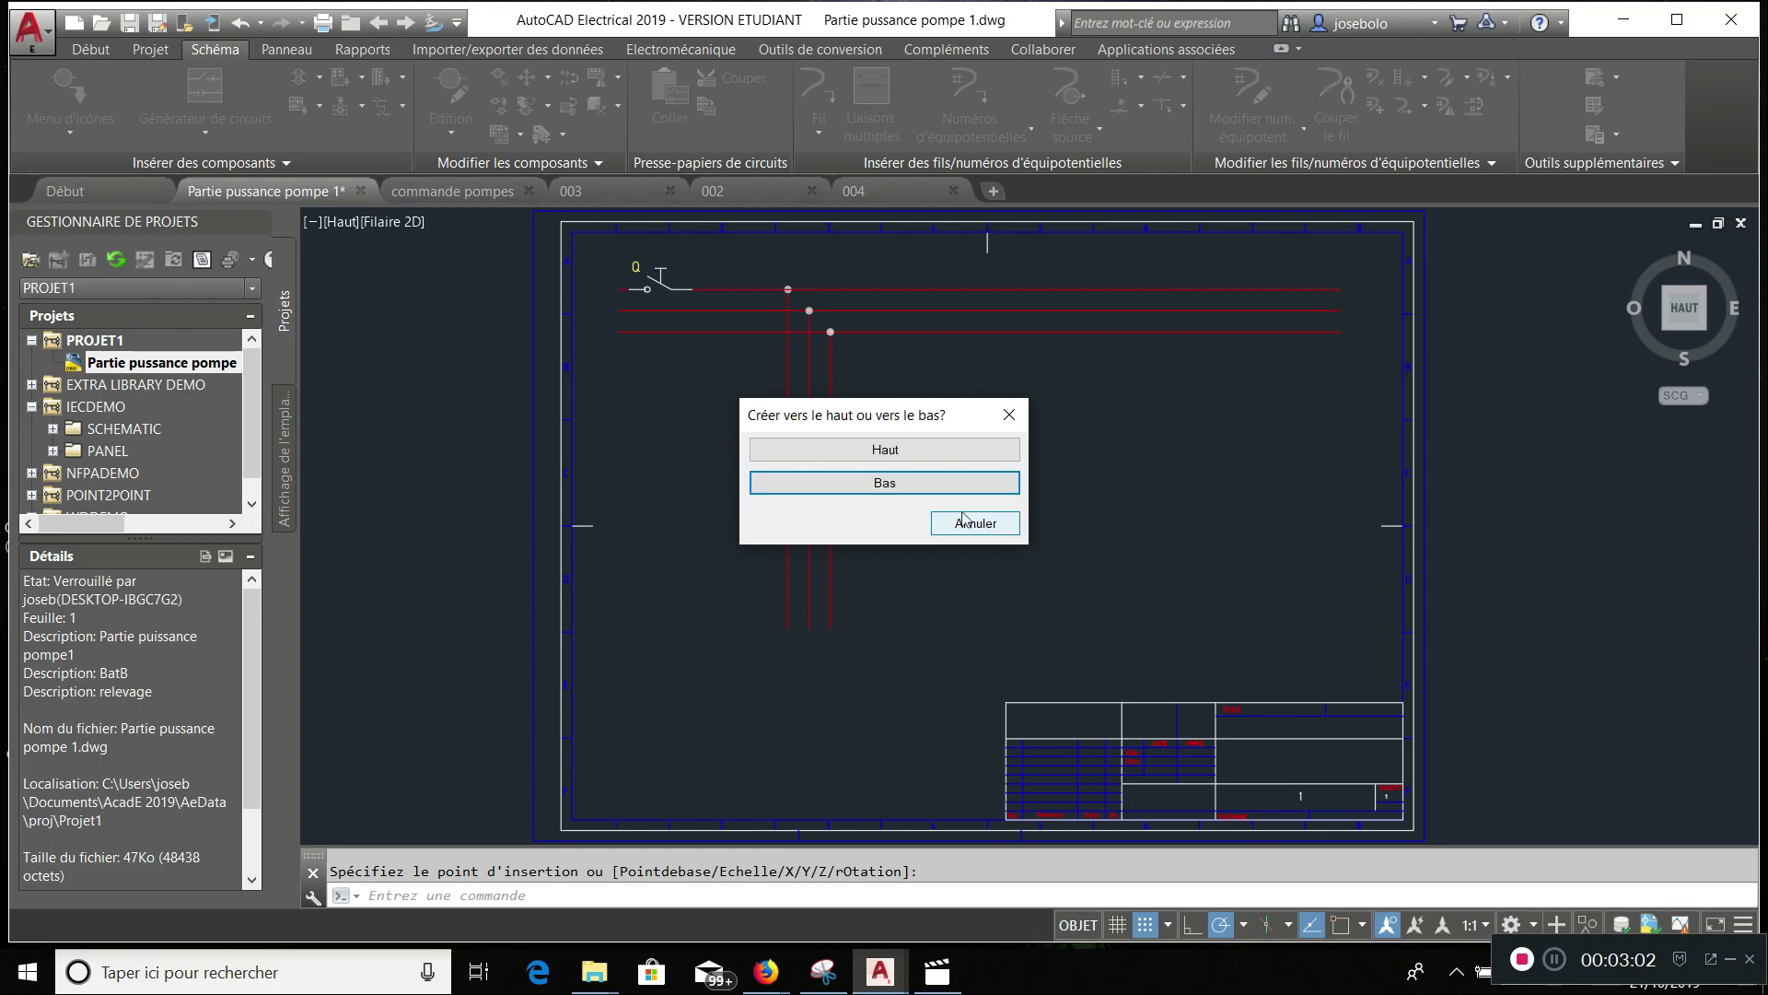
left_click(948, 488)
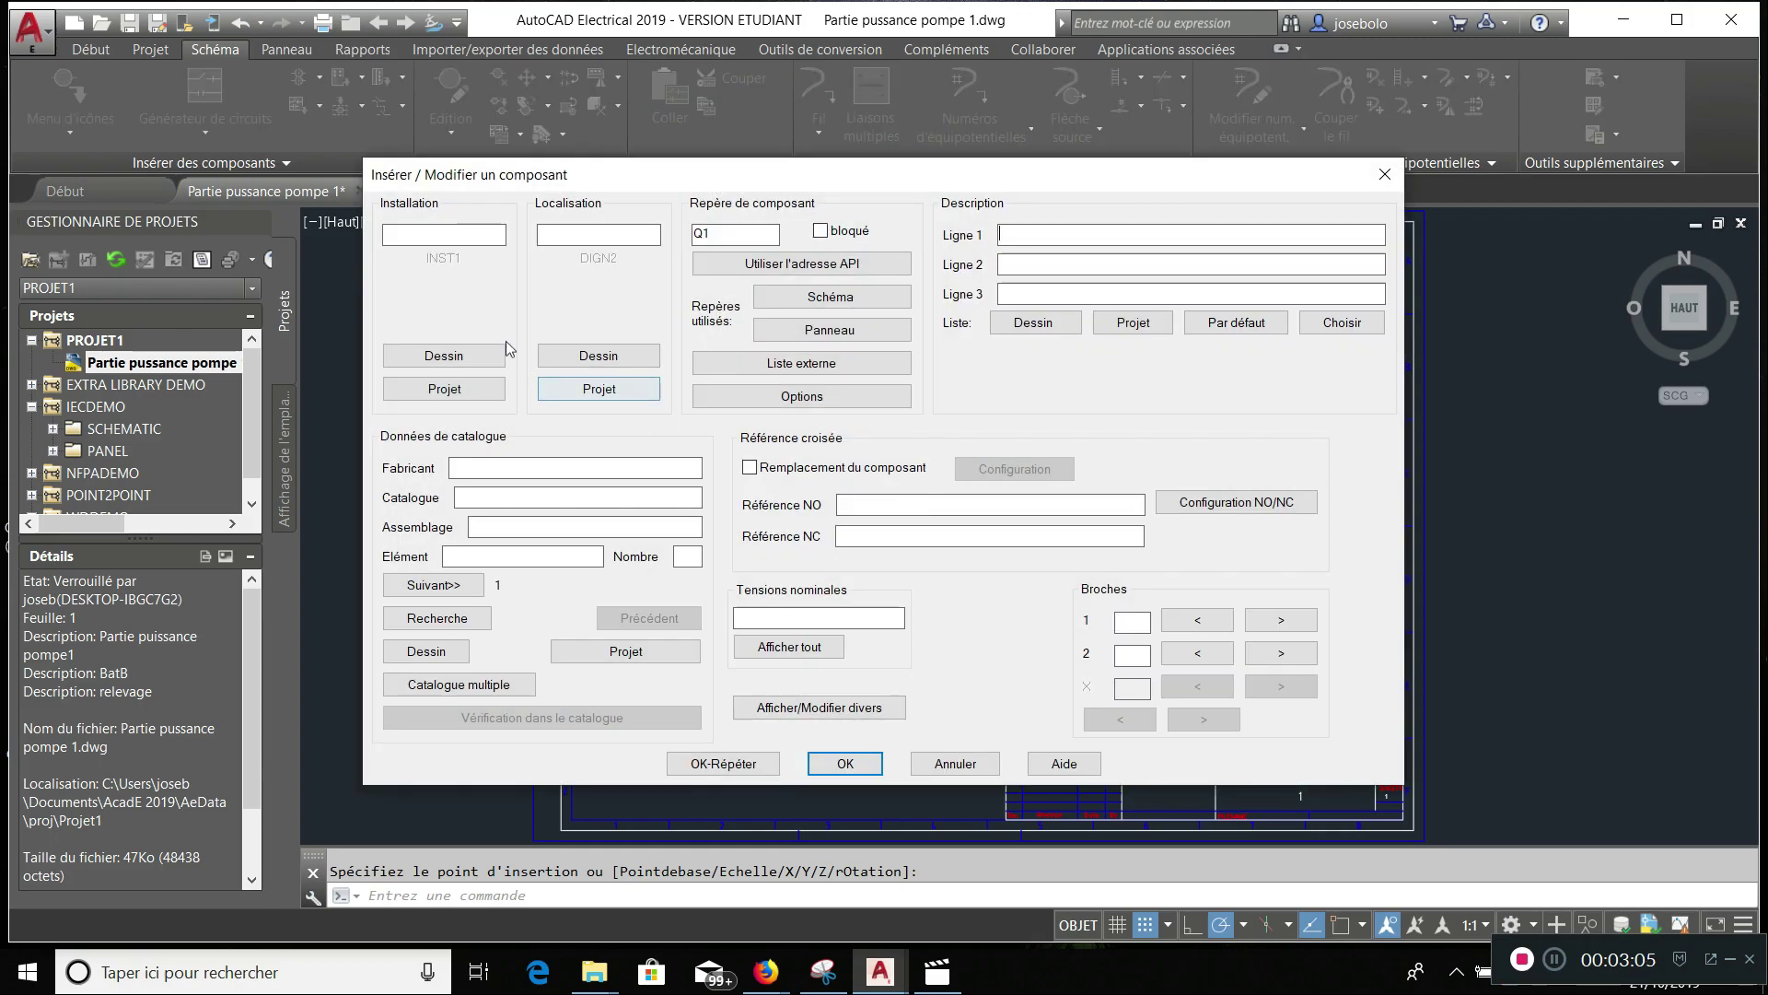
- Assign the component the installation code INST1 and the location code DIGN2 from the project lists
left_click(462, 238)
left_click(445, 389)
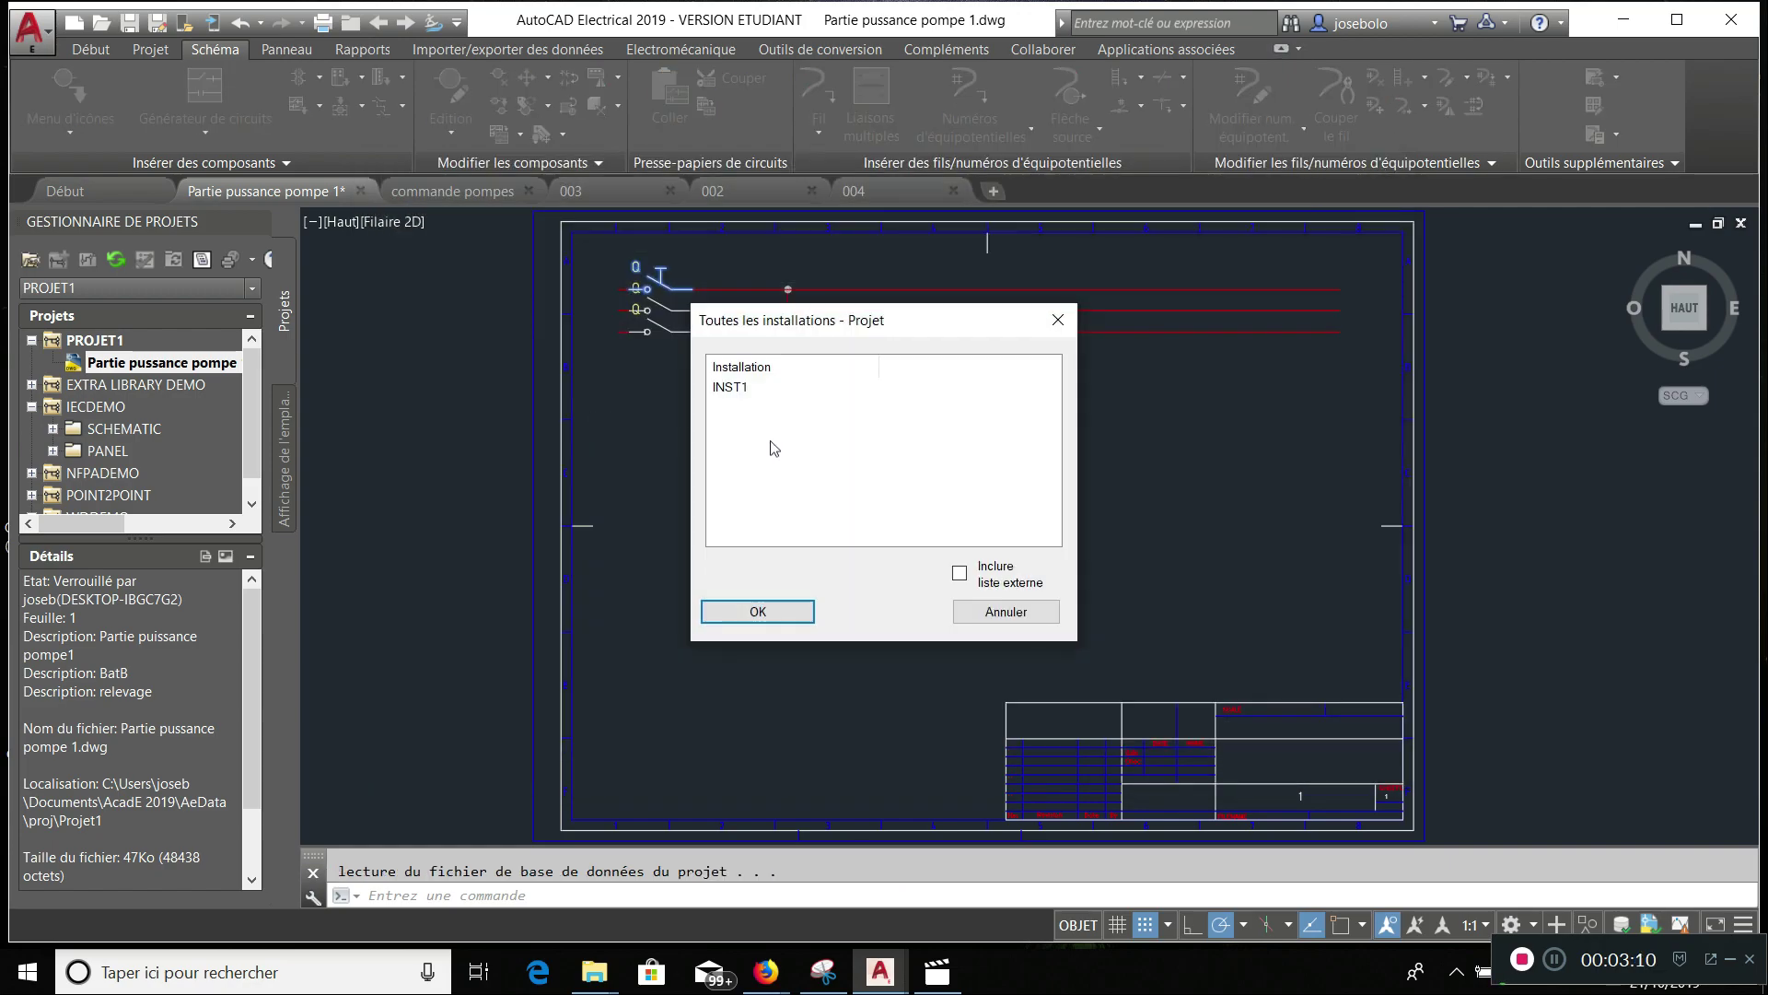
left_click(744, 388)
left_click(755, 610)
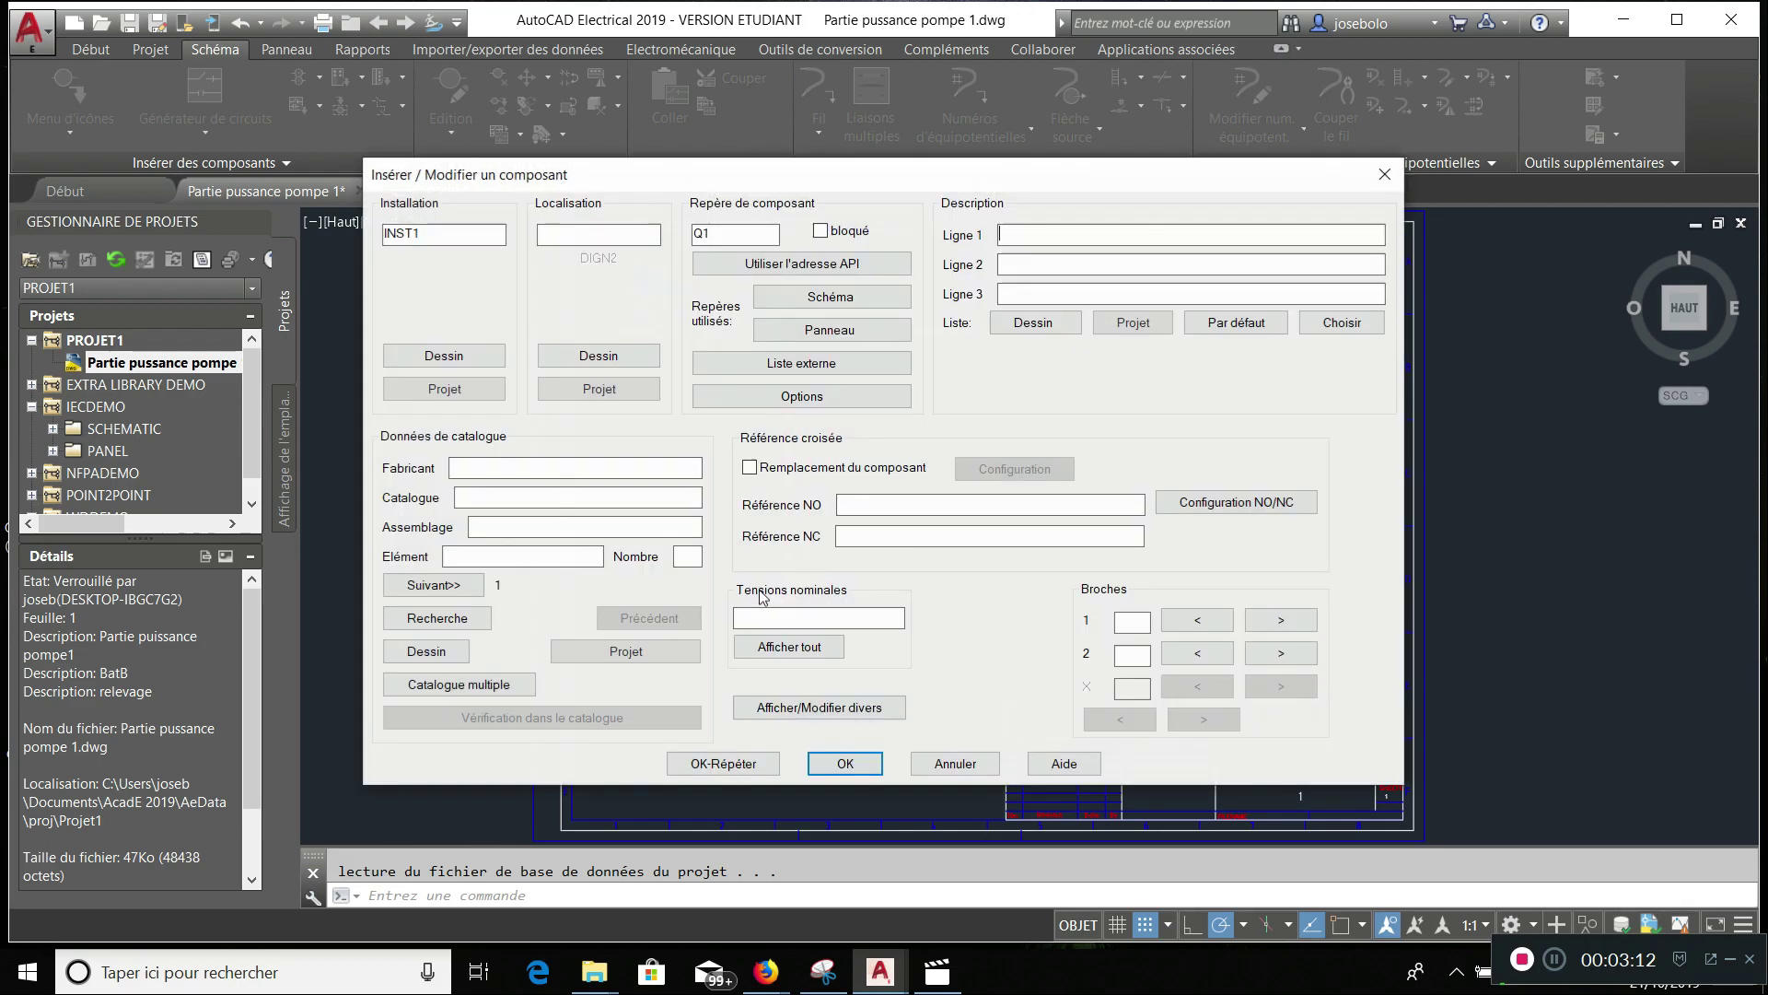
left_click(621, 396)
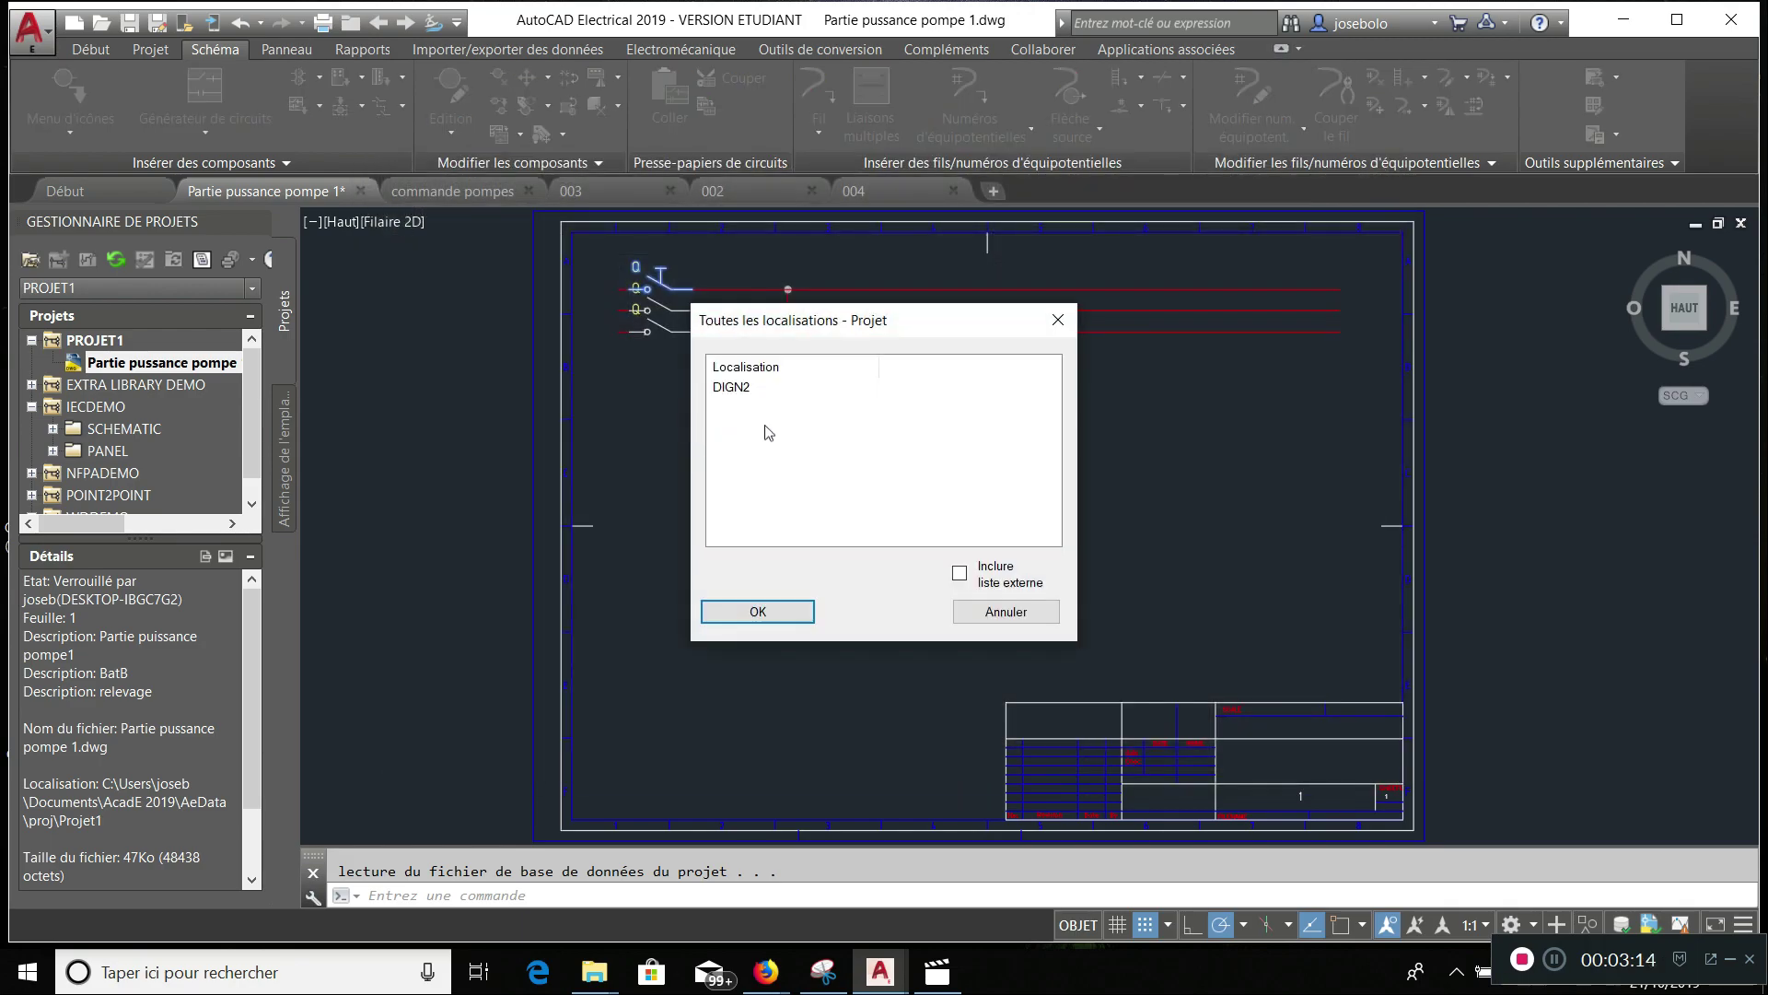
left_click(747, 394)
left_click(776, 611)
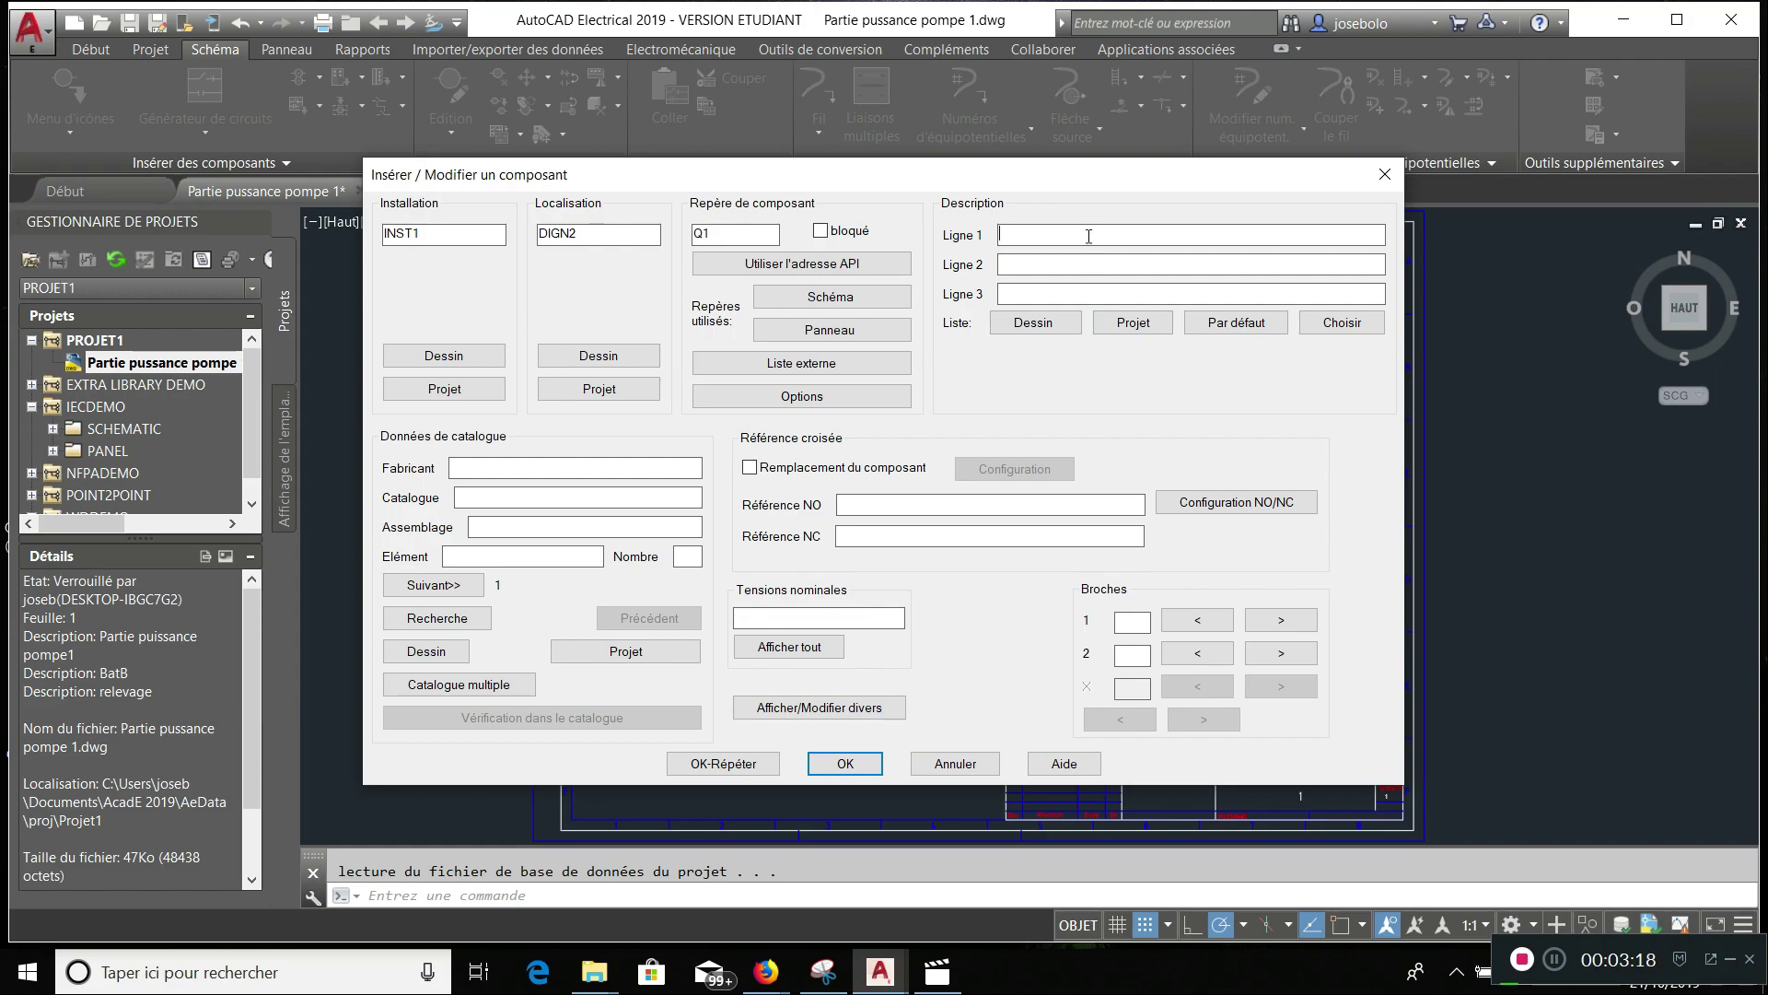
- Describe the component as "SECTIONNEUR PRINCIPAL" on line 1 and "relevage" on line 2, and accept its data
type("Sectionneur")
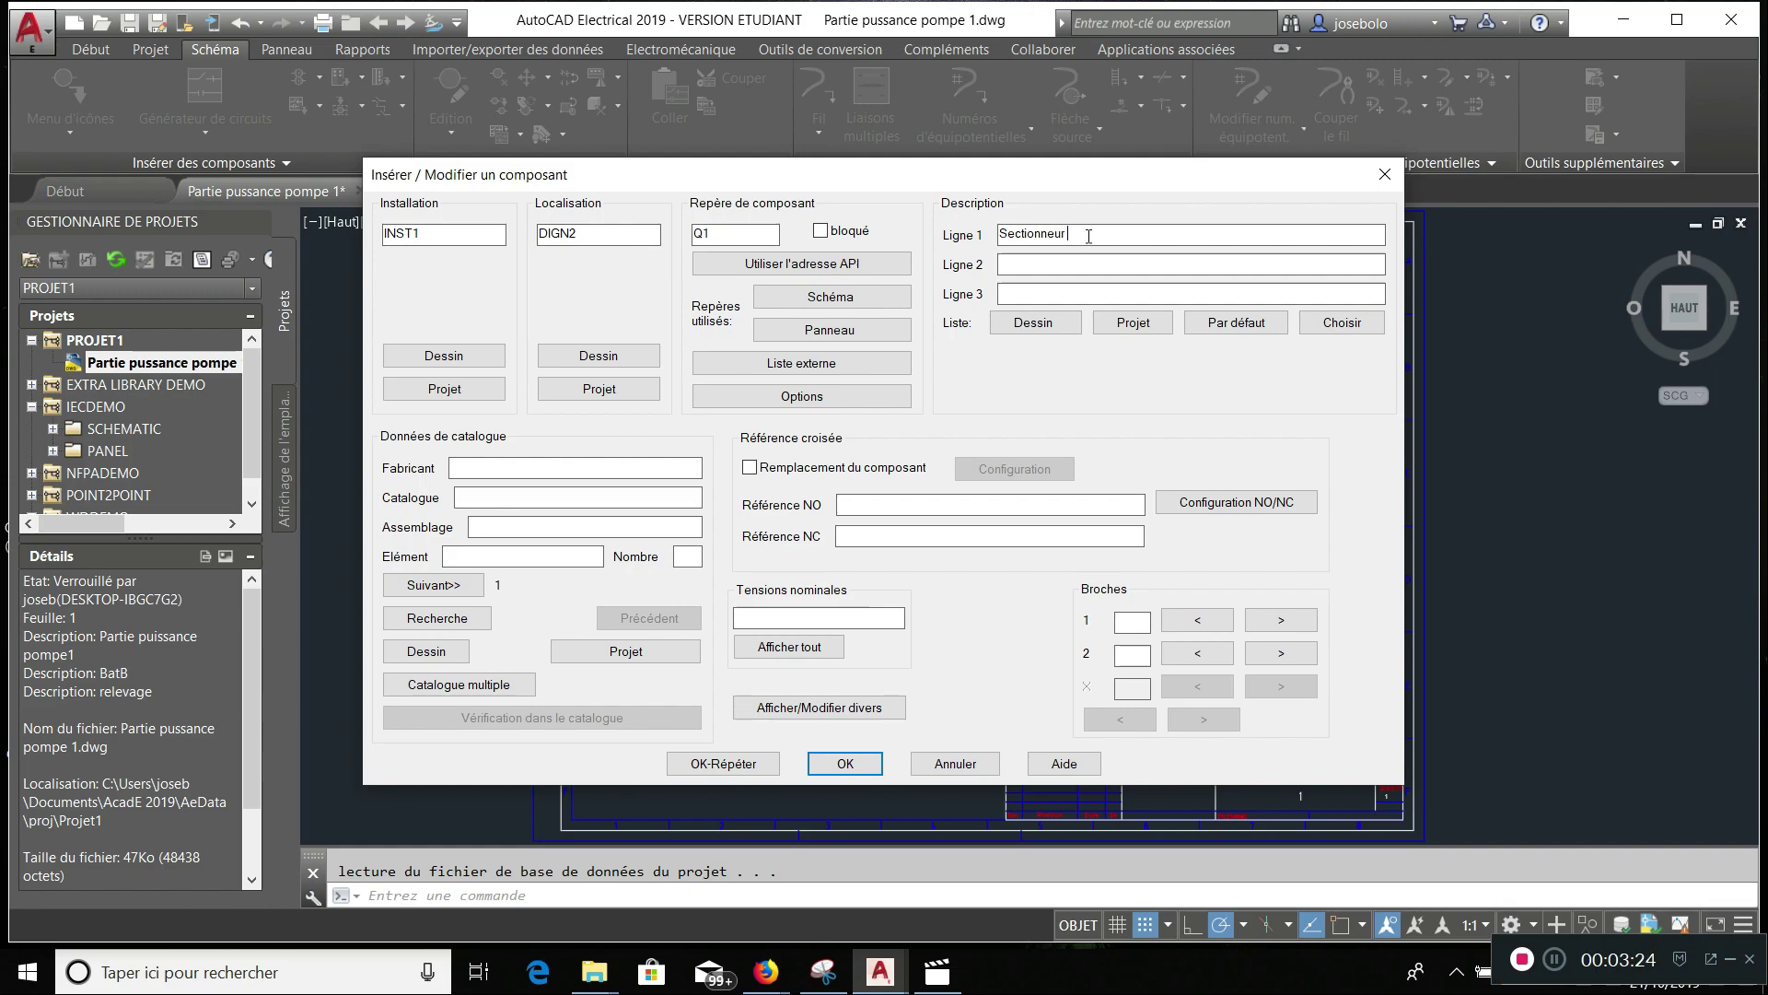
type(" principal")
left_click(1022, 265)
type("relevage")
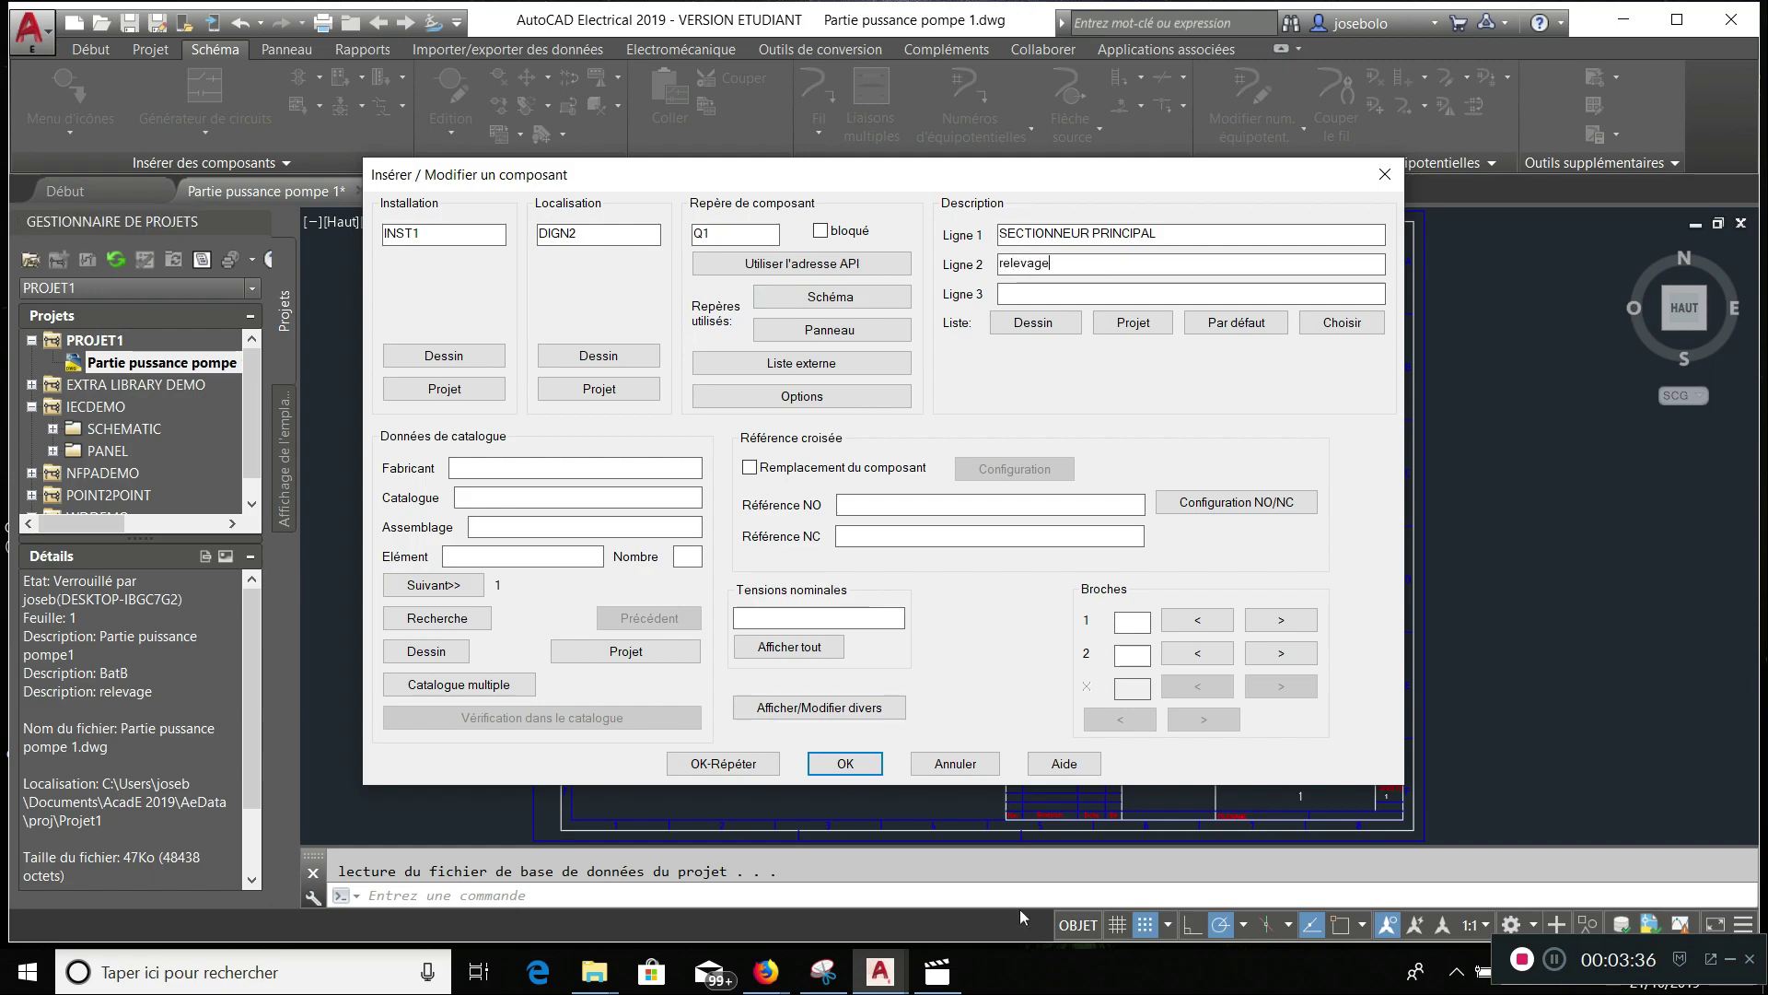
left_click(839, 765)
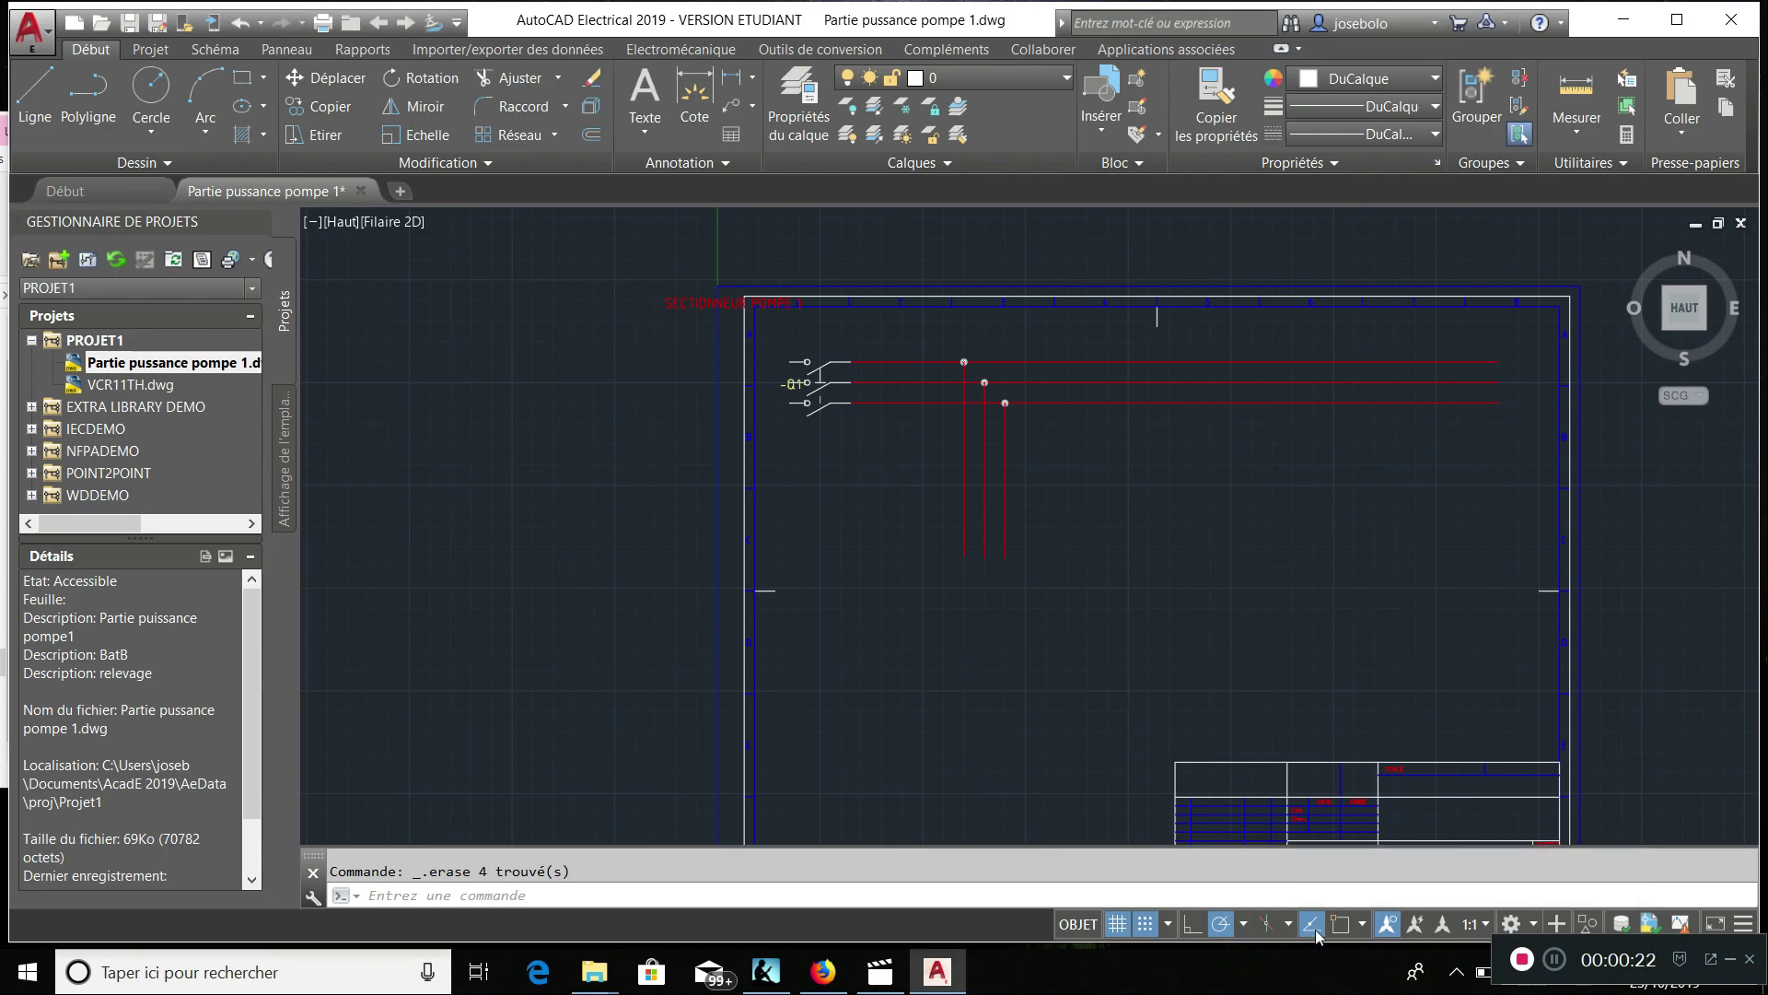
- Turn off object snap tracking
left_click(1313, 923)
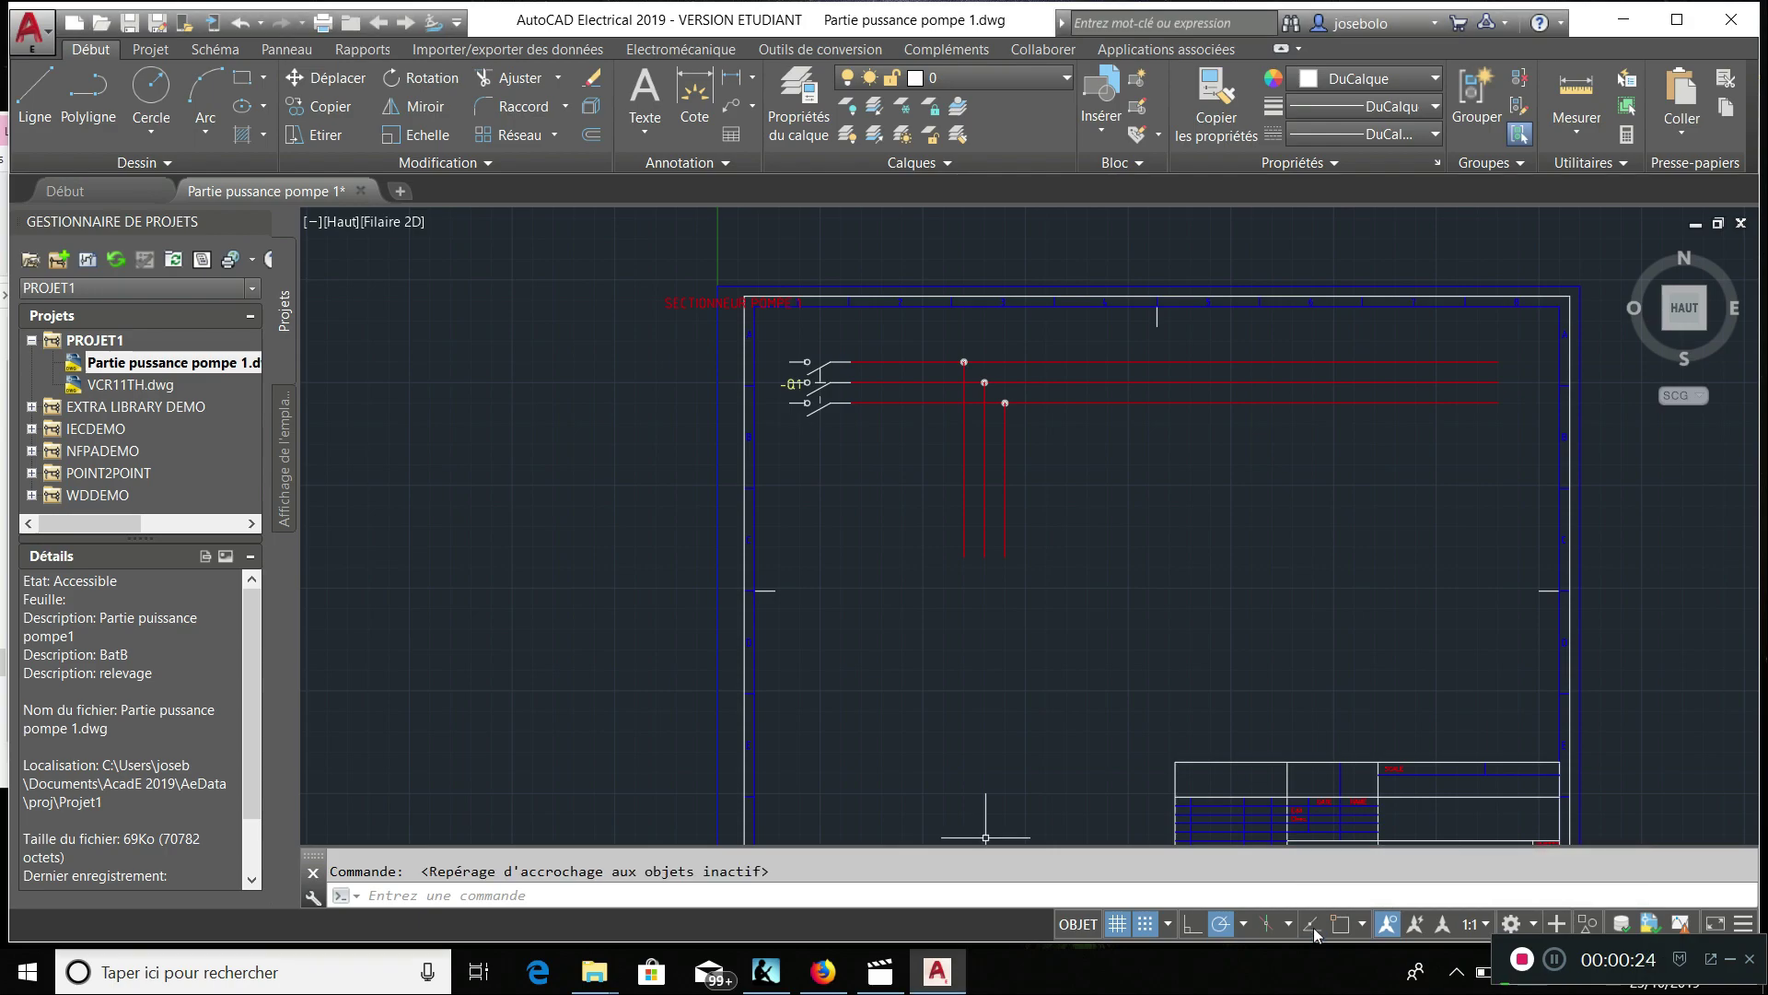
right_click(1315, 930)
left_click(1316, 884)
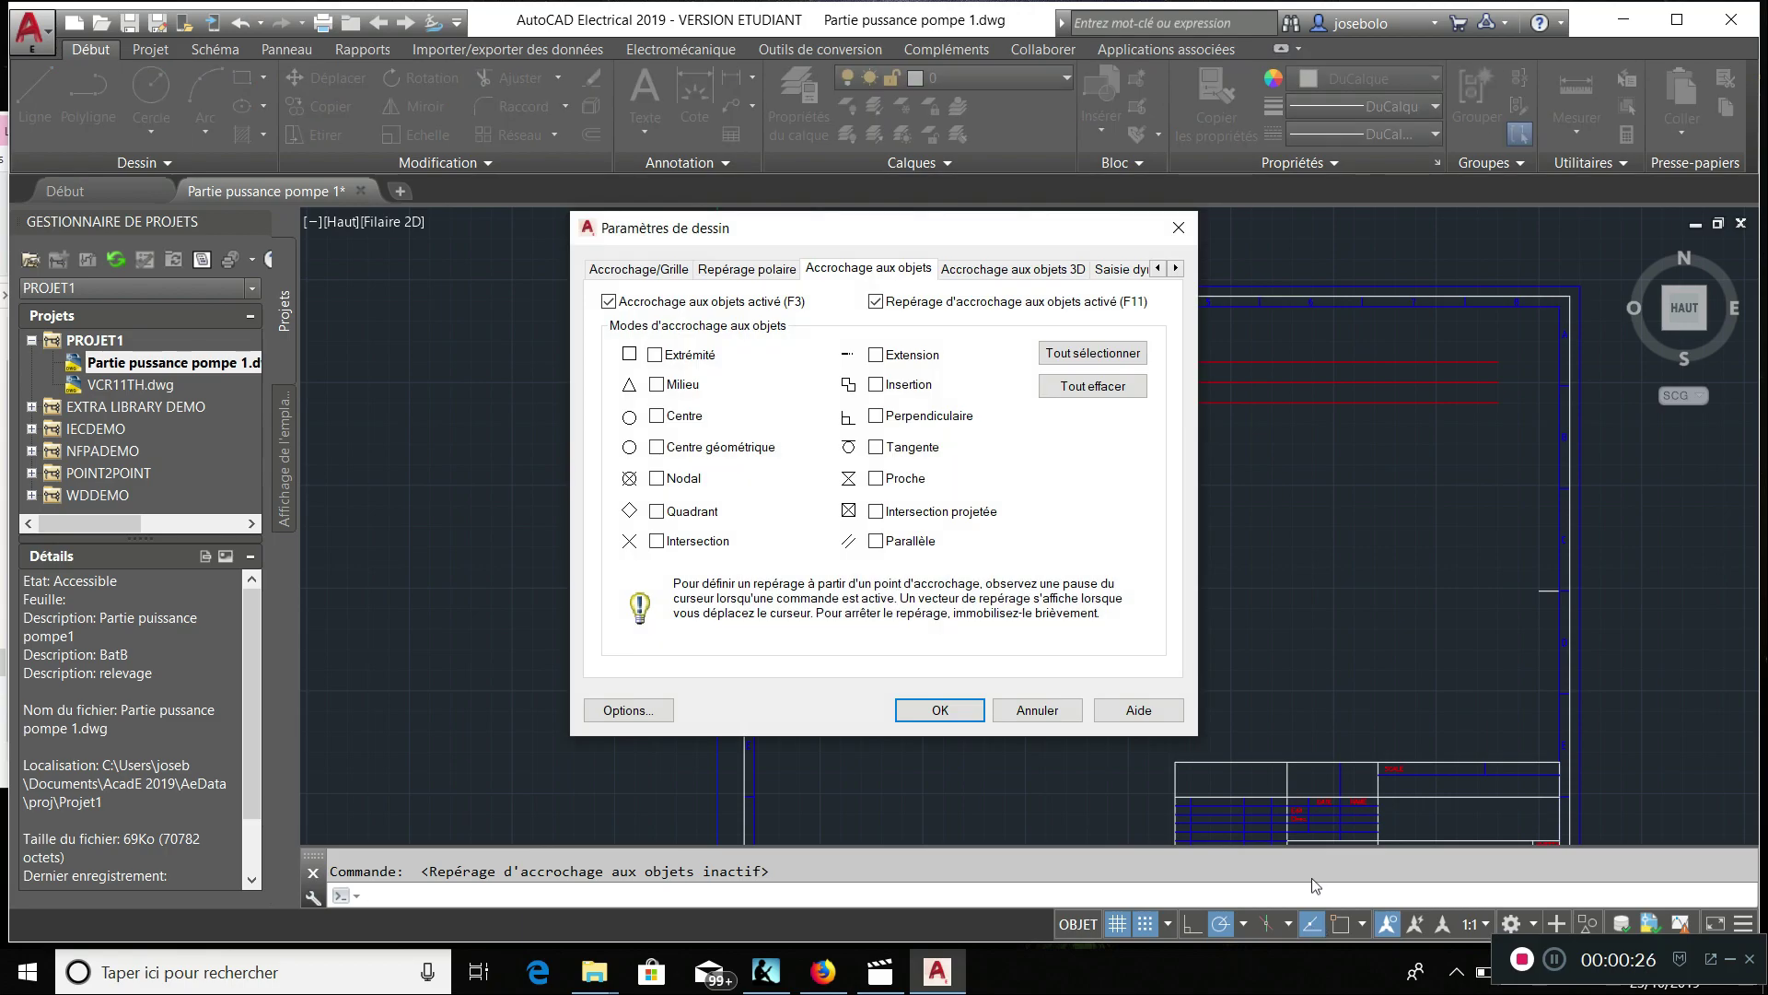
left_click(1179, 227)
- Enable the Proche (nearest) object snap mode in the drafting settings and accept them
left_click(1315, 924)
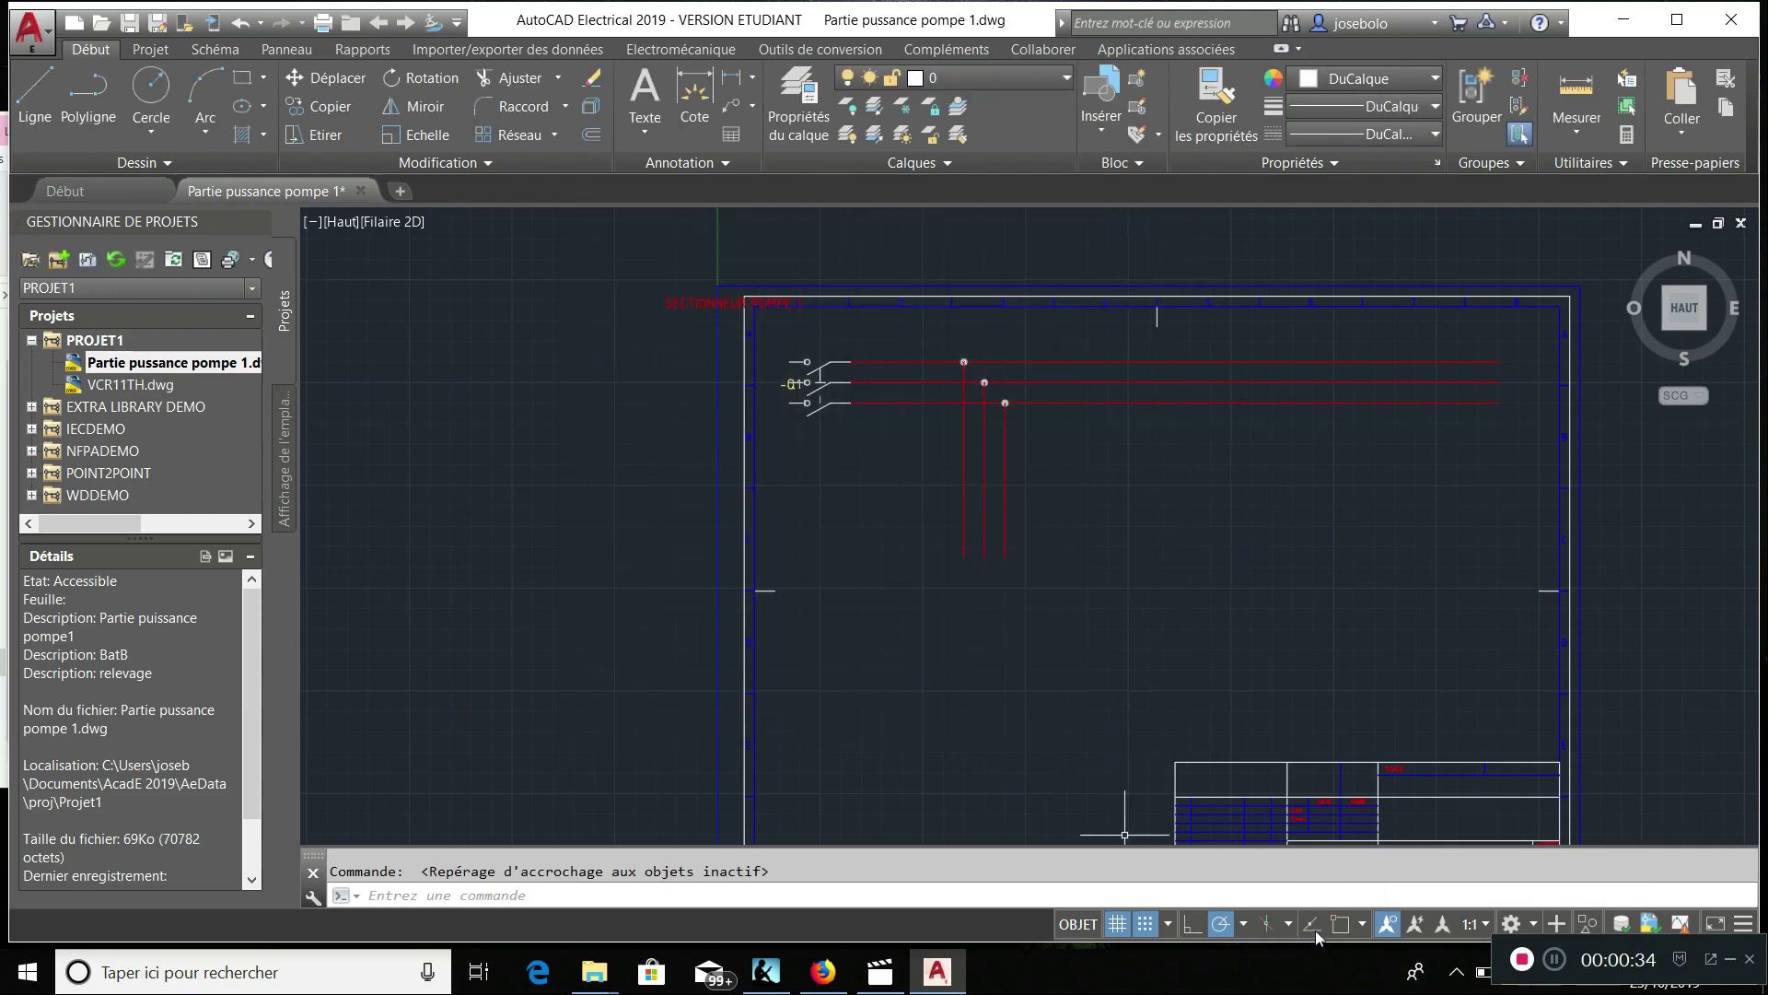
left_click(1315, 929)
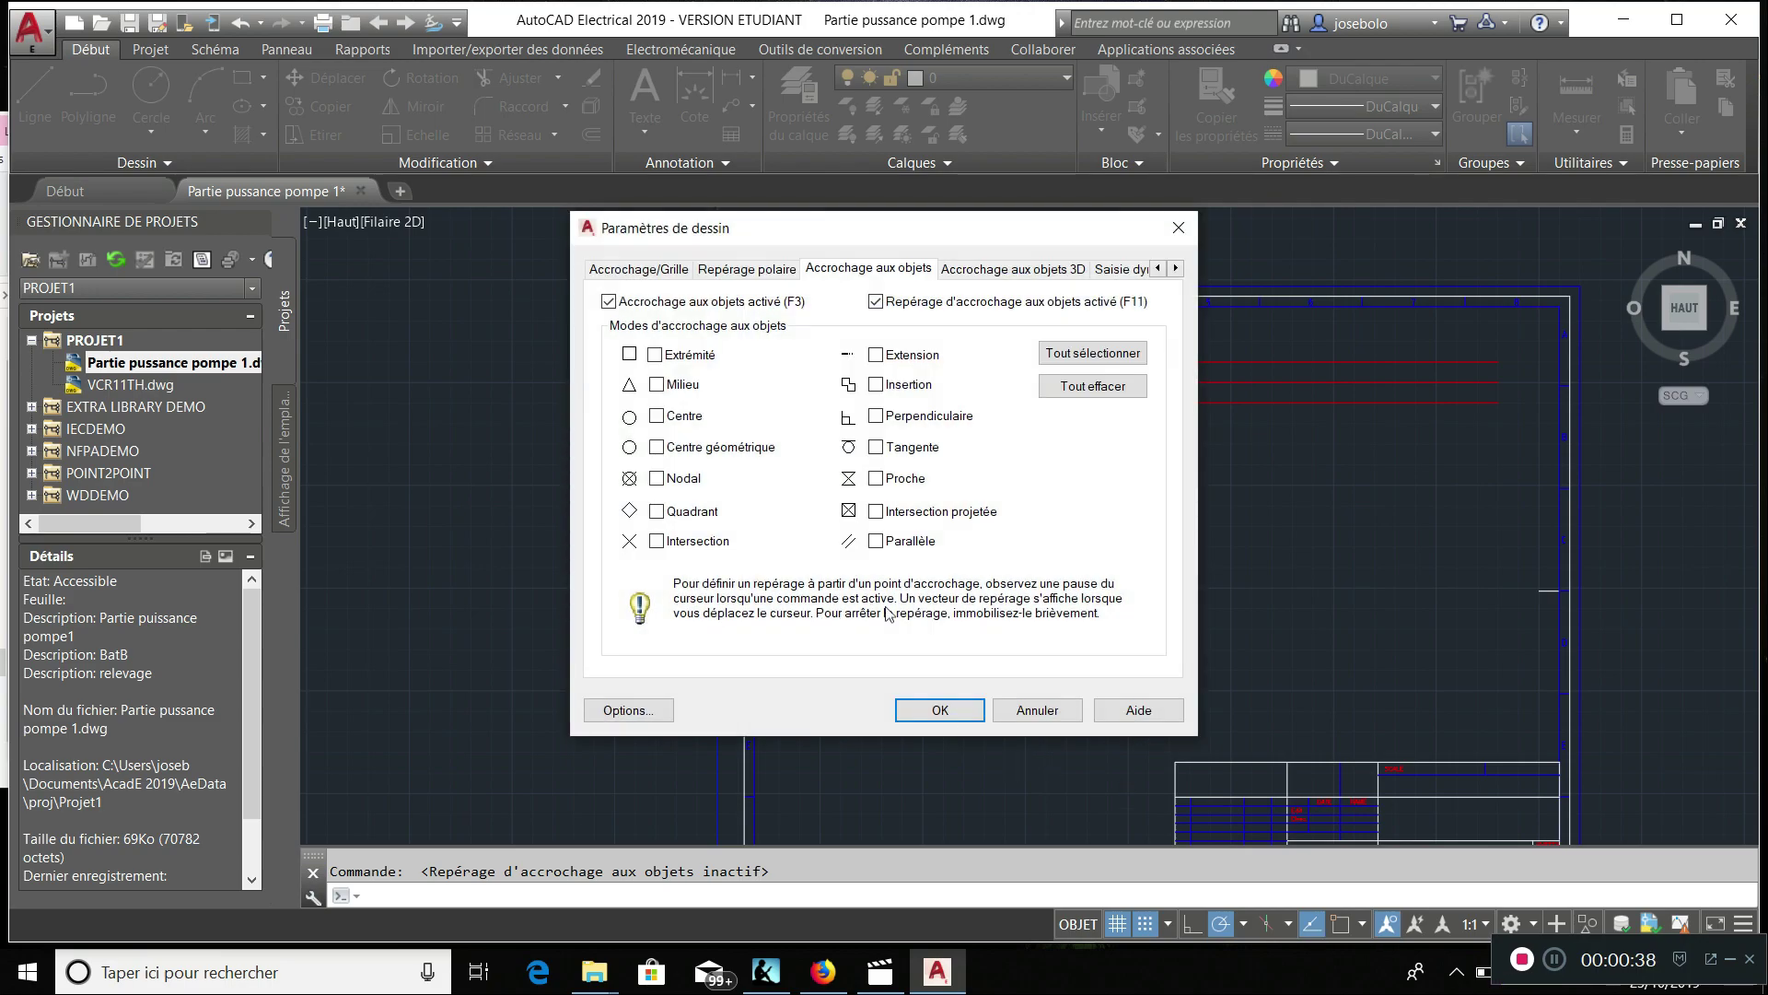
left_click(876, 478)
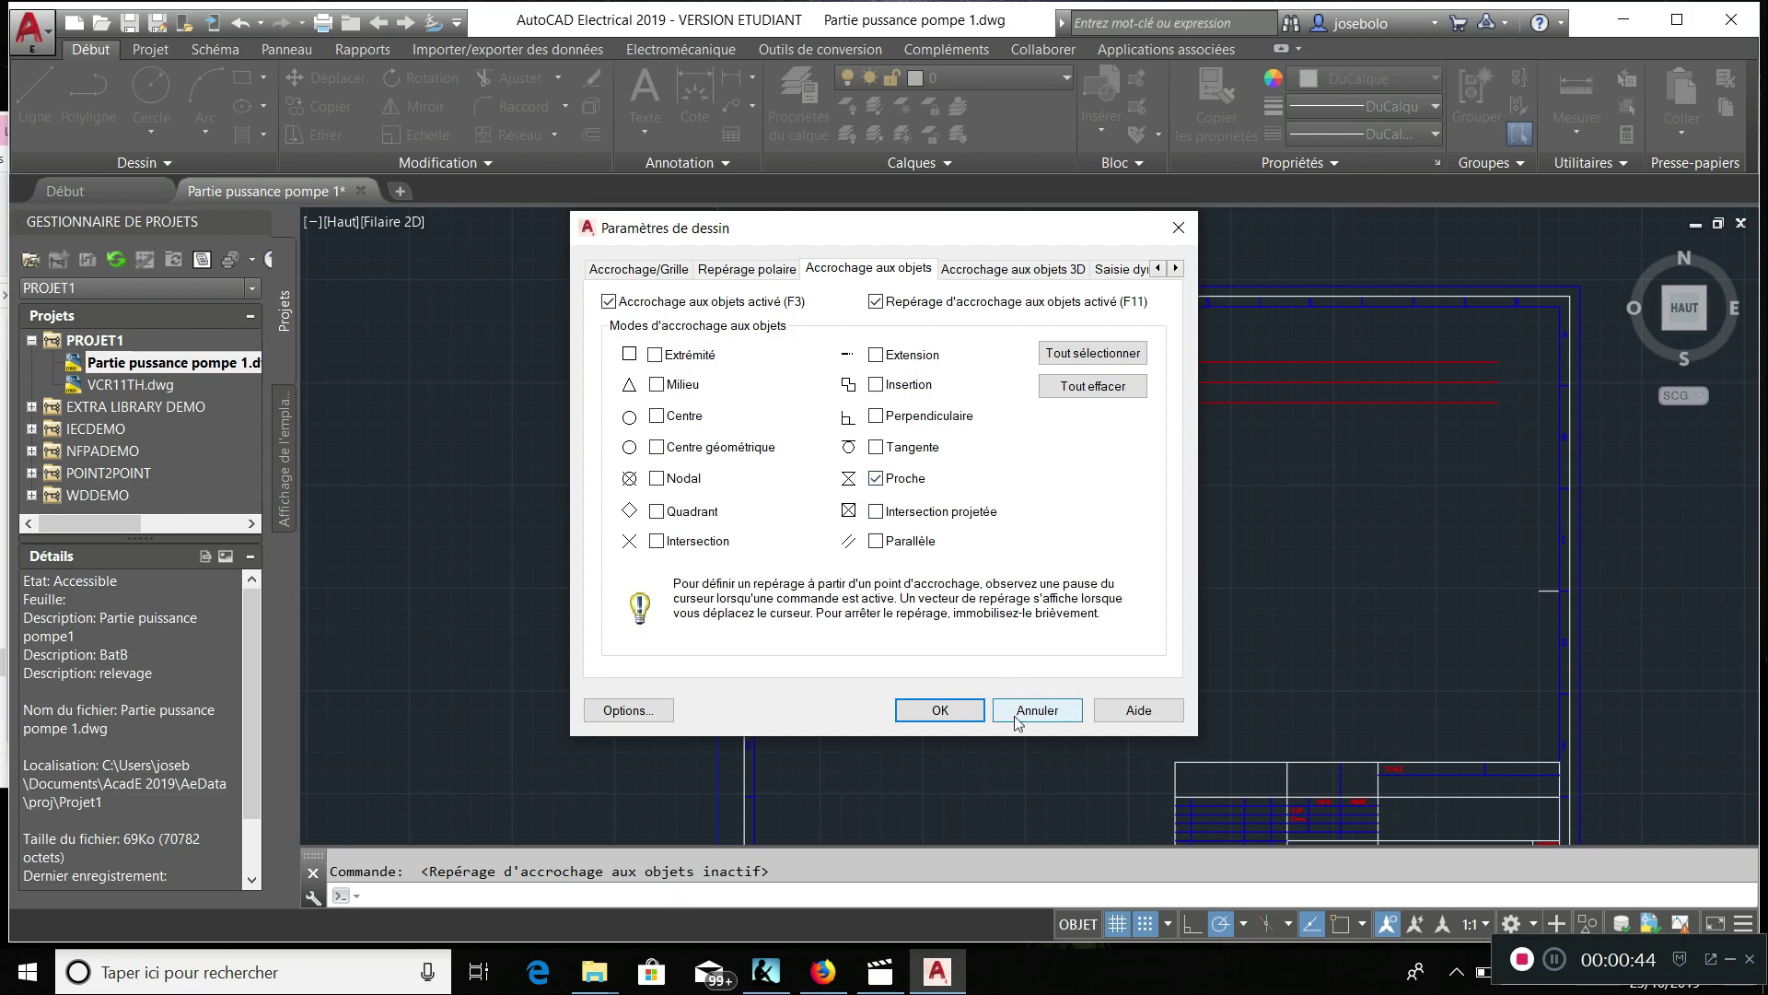
left_click(966, 713)
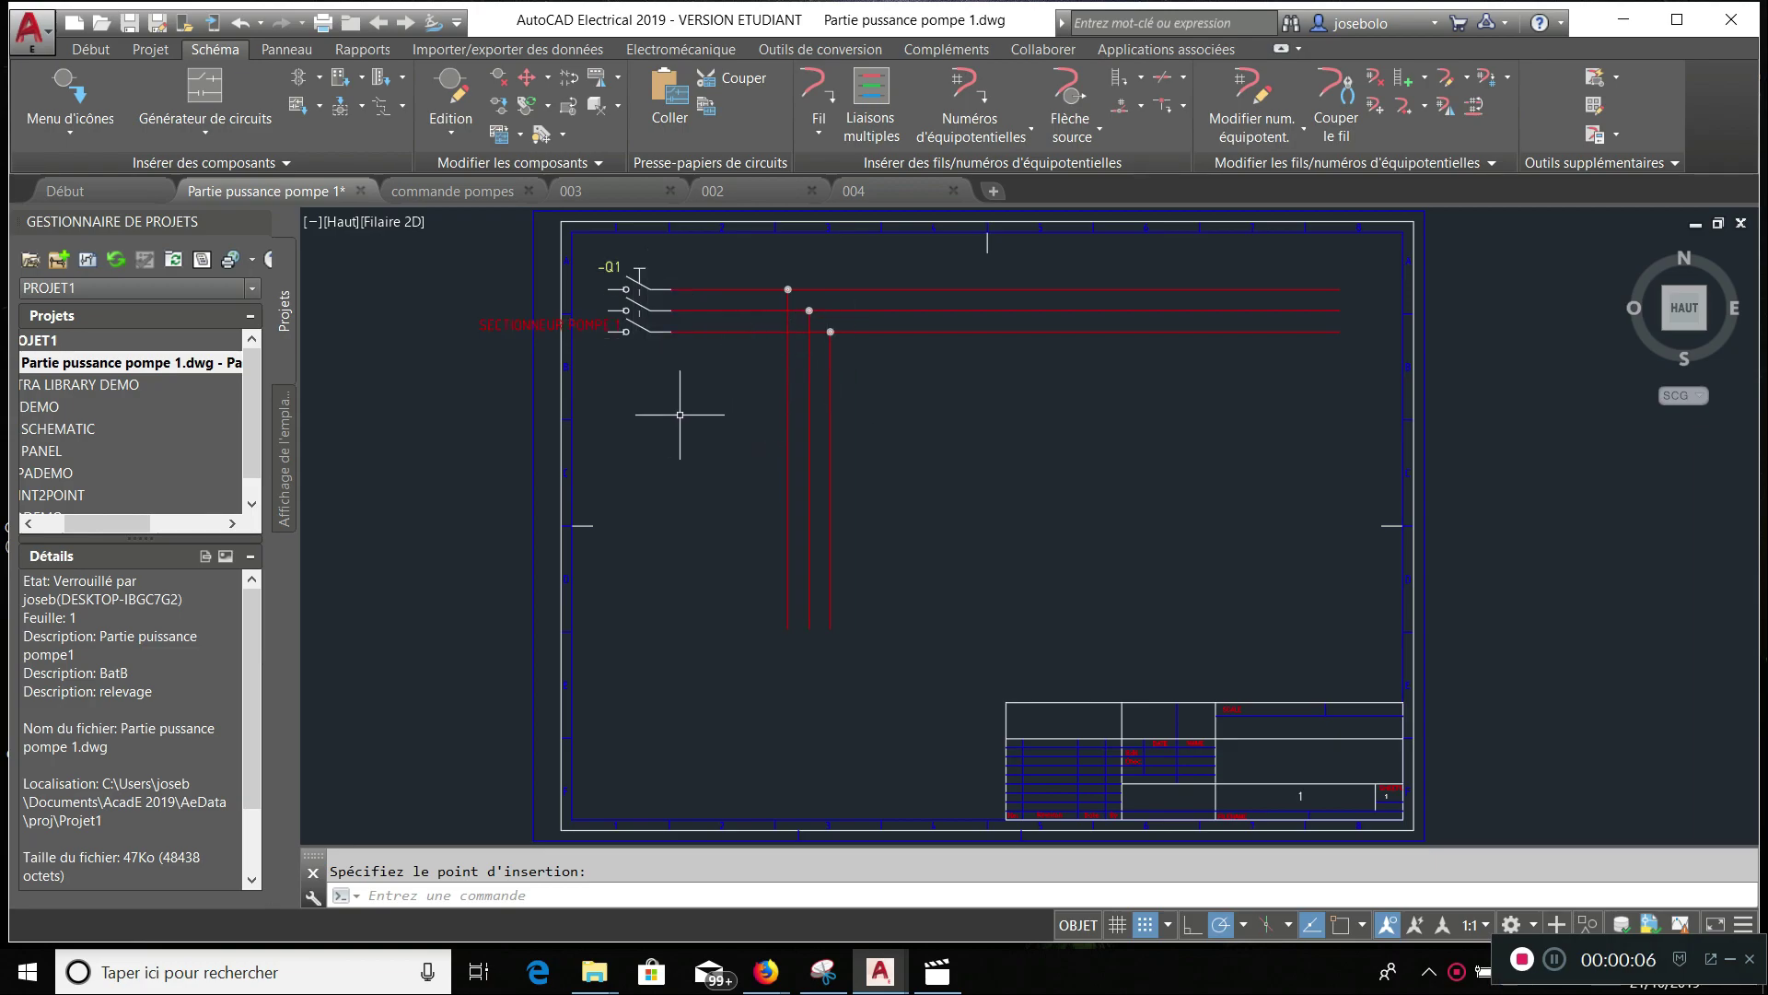
- Flip the top pole of the three-pole disconnector using the Basculer option
middle_click_drag(660, 429, 659, 430)
mouse_move(660, 430)
middle_mouse_down()
mouse_move(720, 516)
mouse_move(781, 530)
middle_mouse_up()
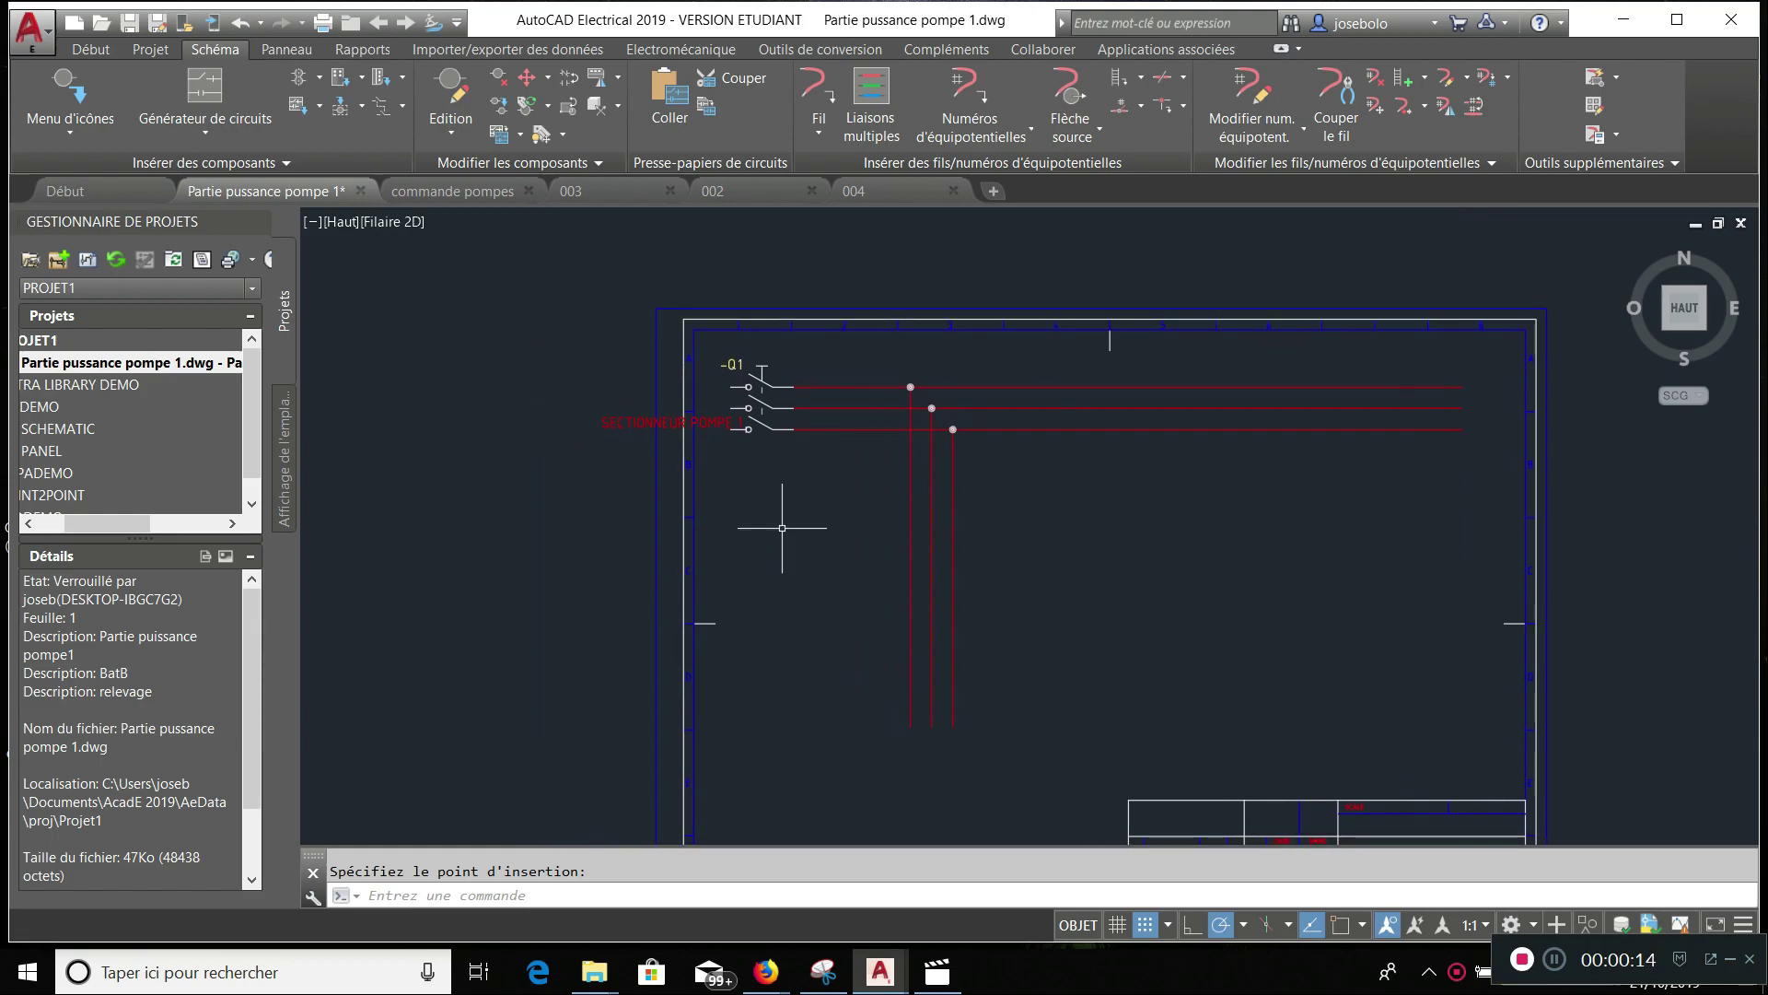
scroll(782, 528, "up", 2)
key("Escape")
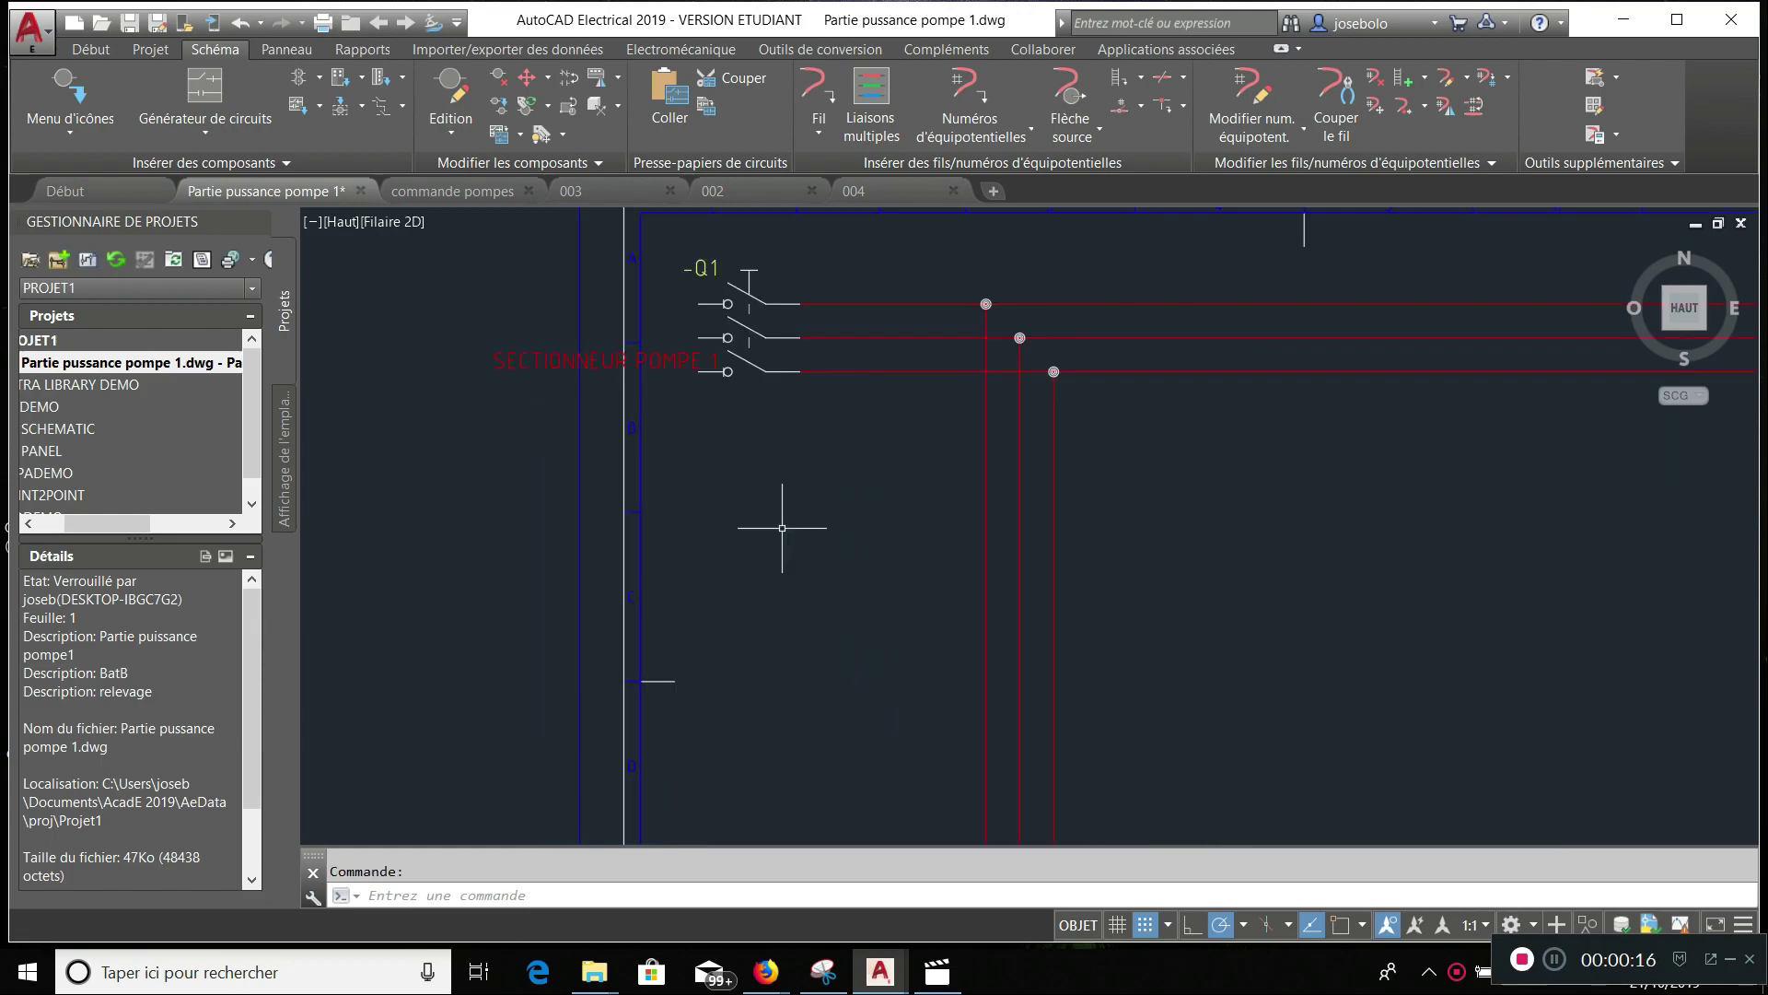
scroll(782, 528, "up", 2)
scroll(781, 527, "down", 2)
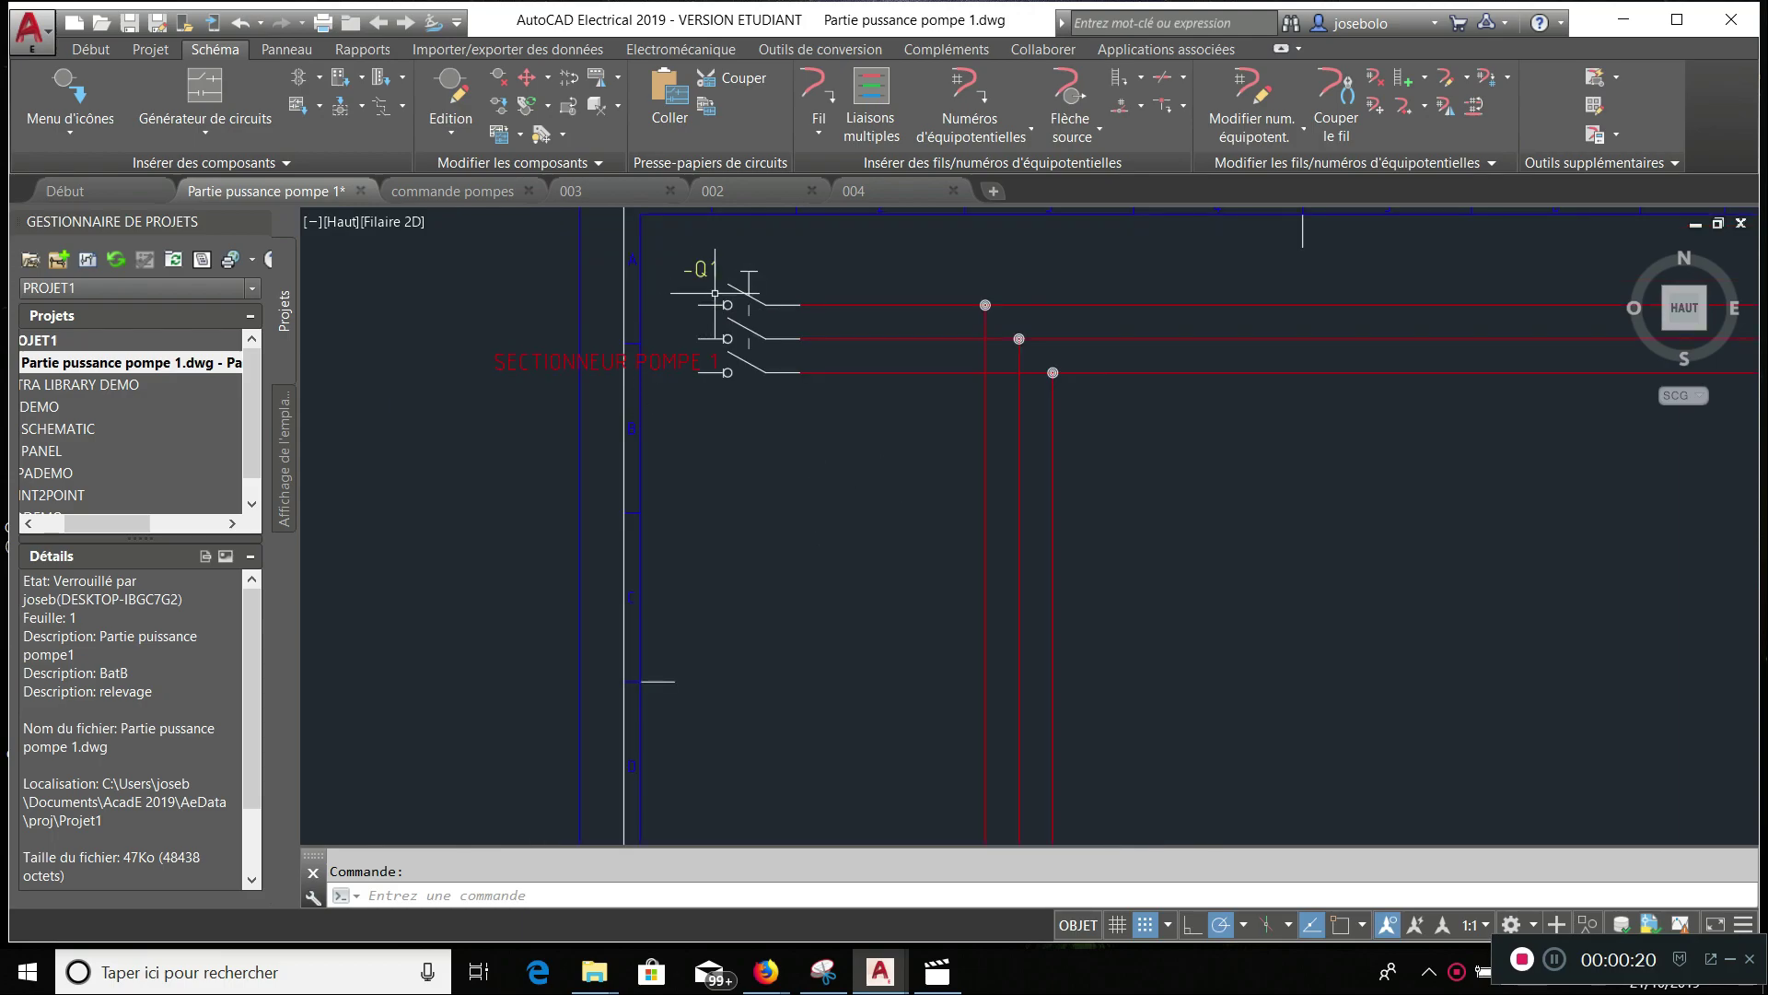
left_click(752, 297)
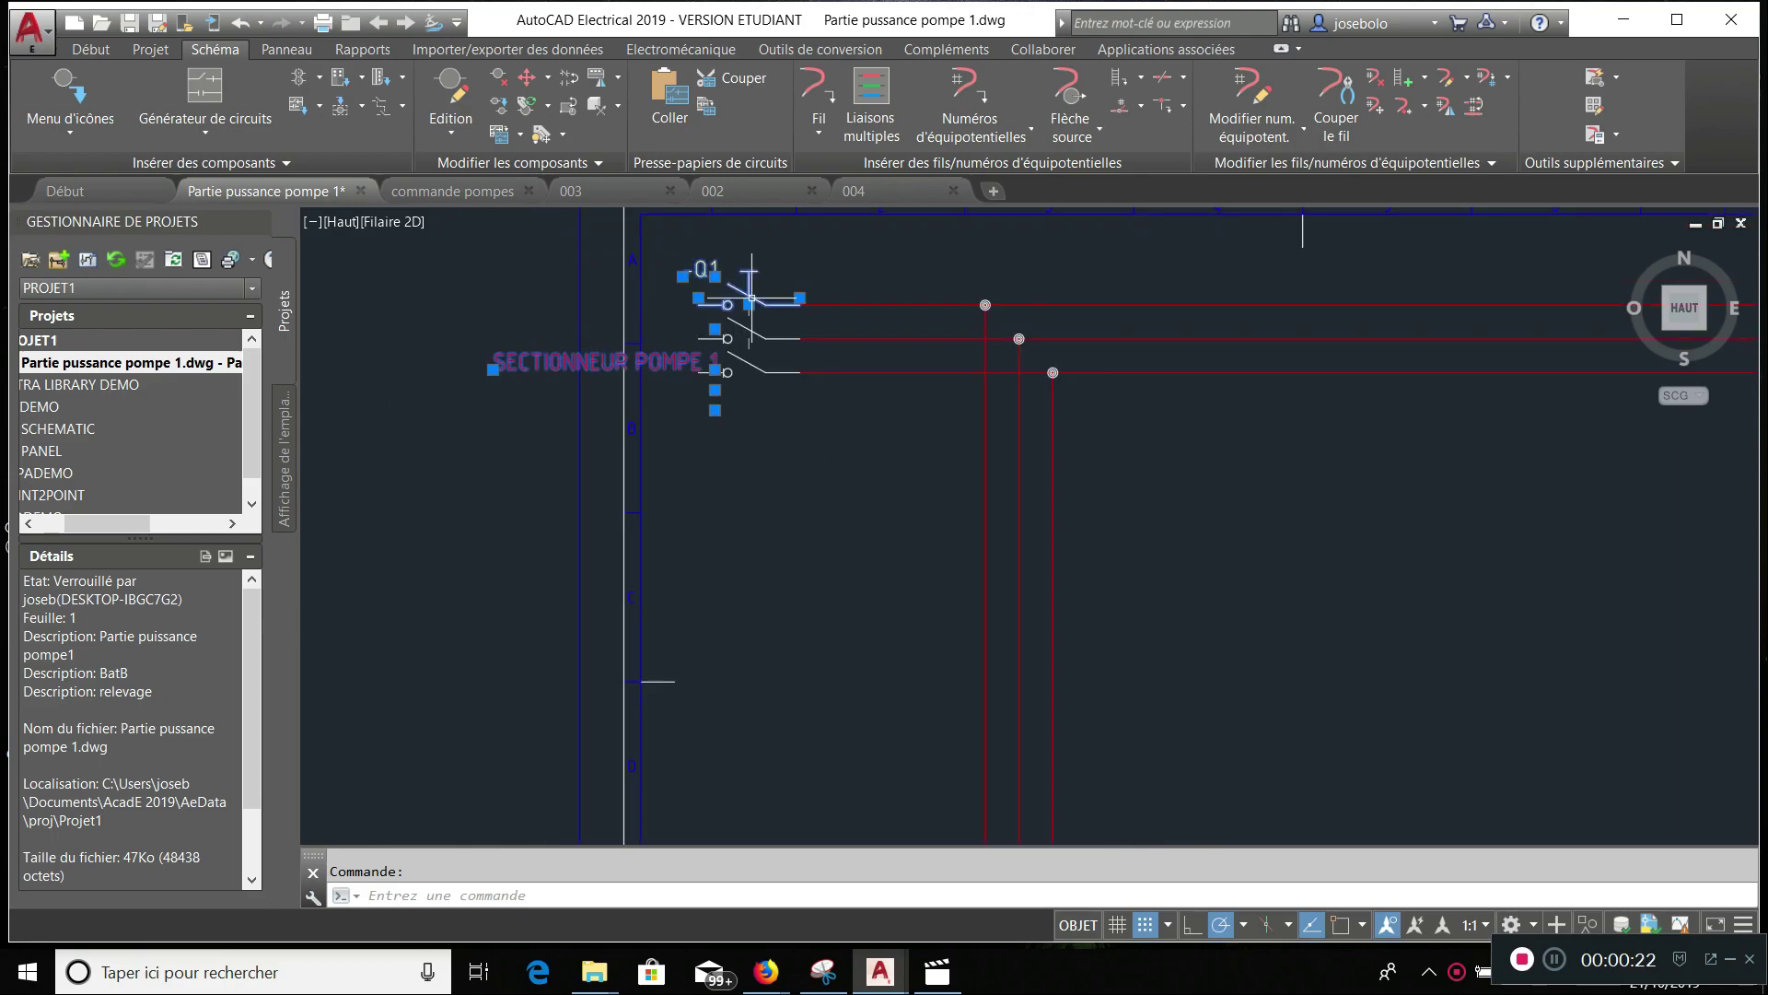
right_click(751, 298)
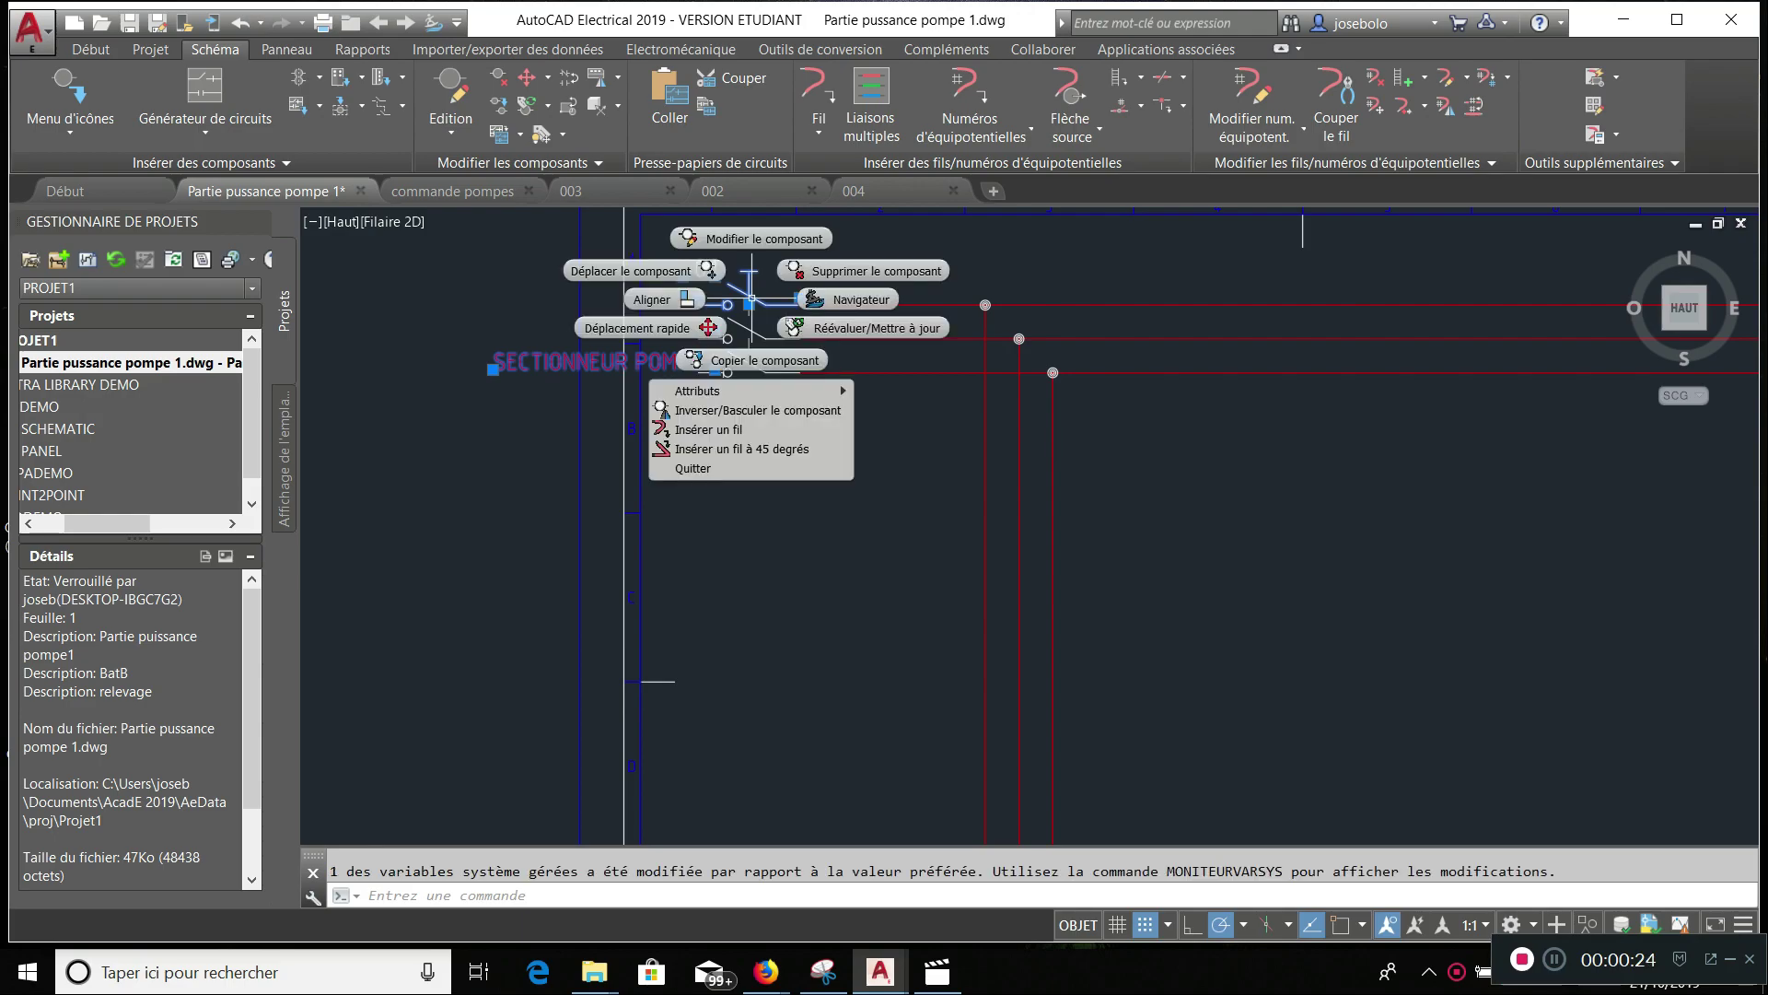
left_click(777, 411)
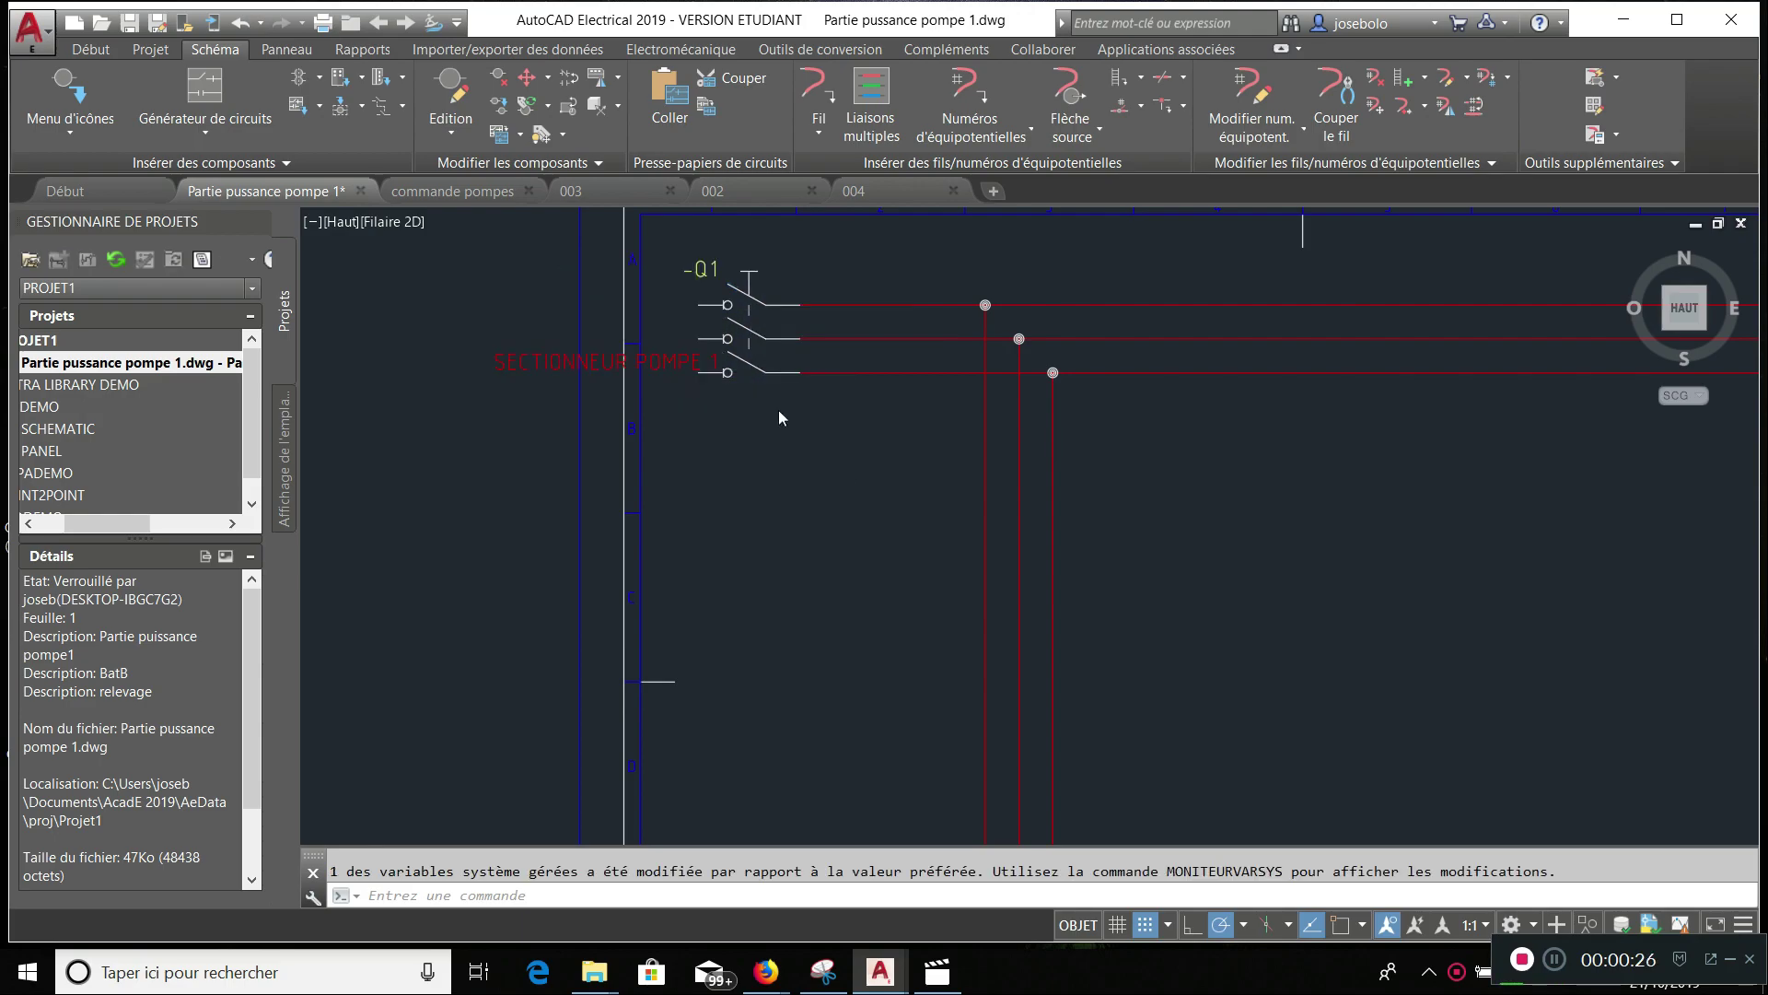
left_click(769, 536)
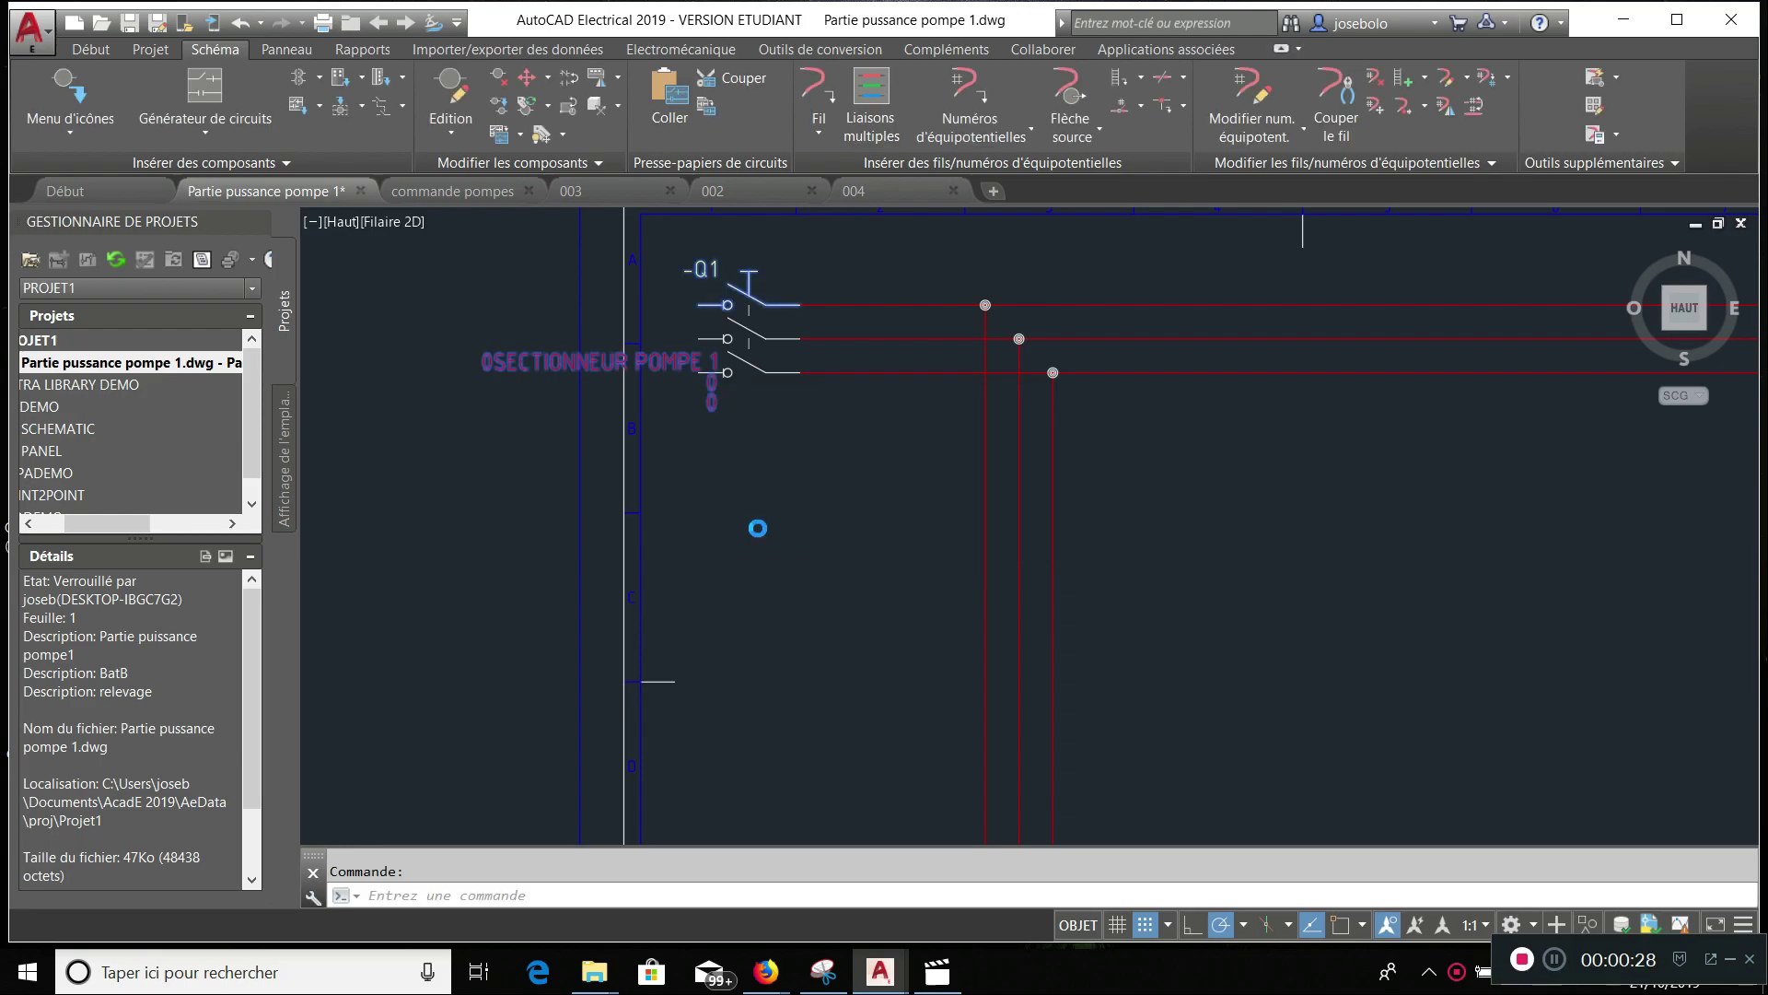
- Flip the disconnector's middle pole with the Basculer option and try to flip the bottom pole in the same command
left_click(744, 324)
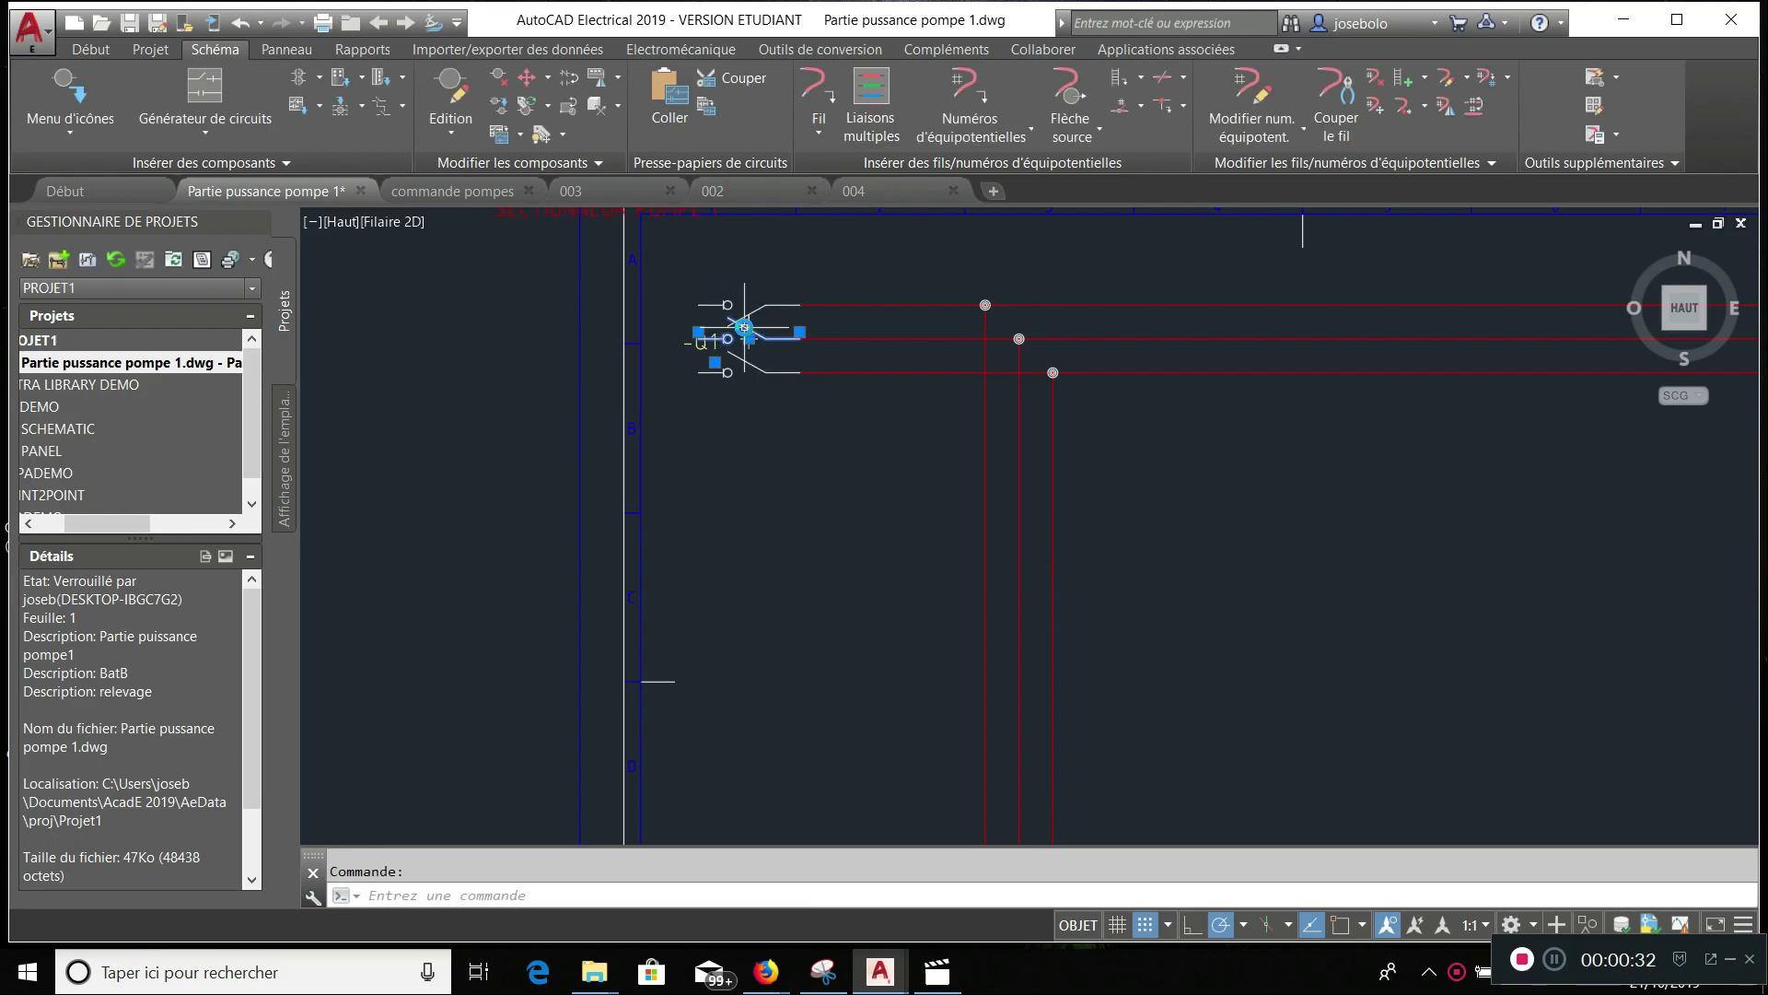
right_click(744, 327)
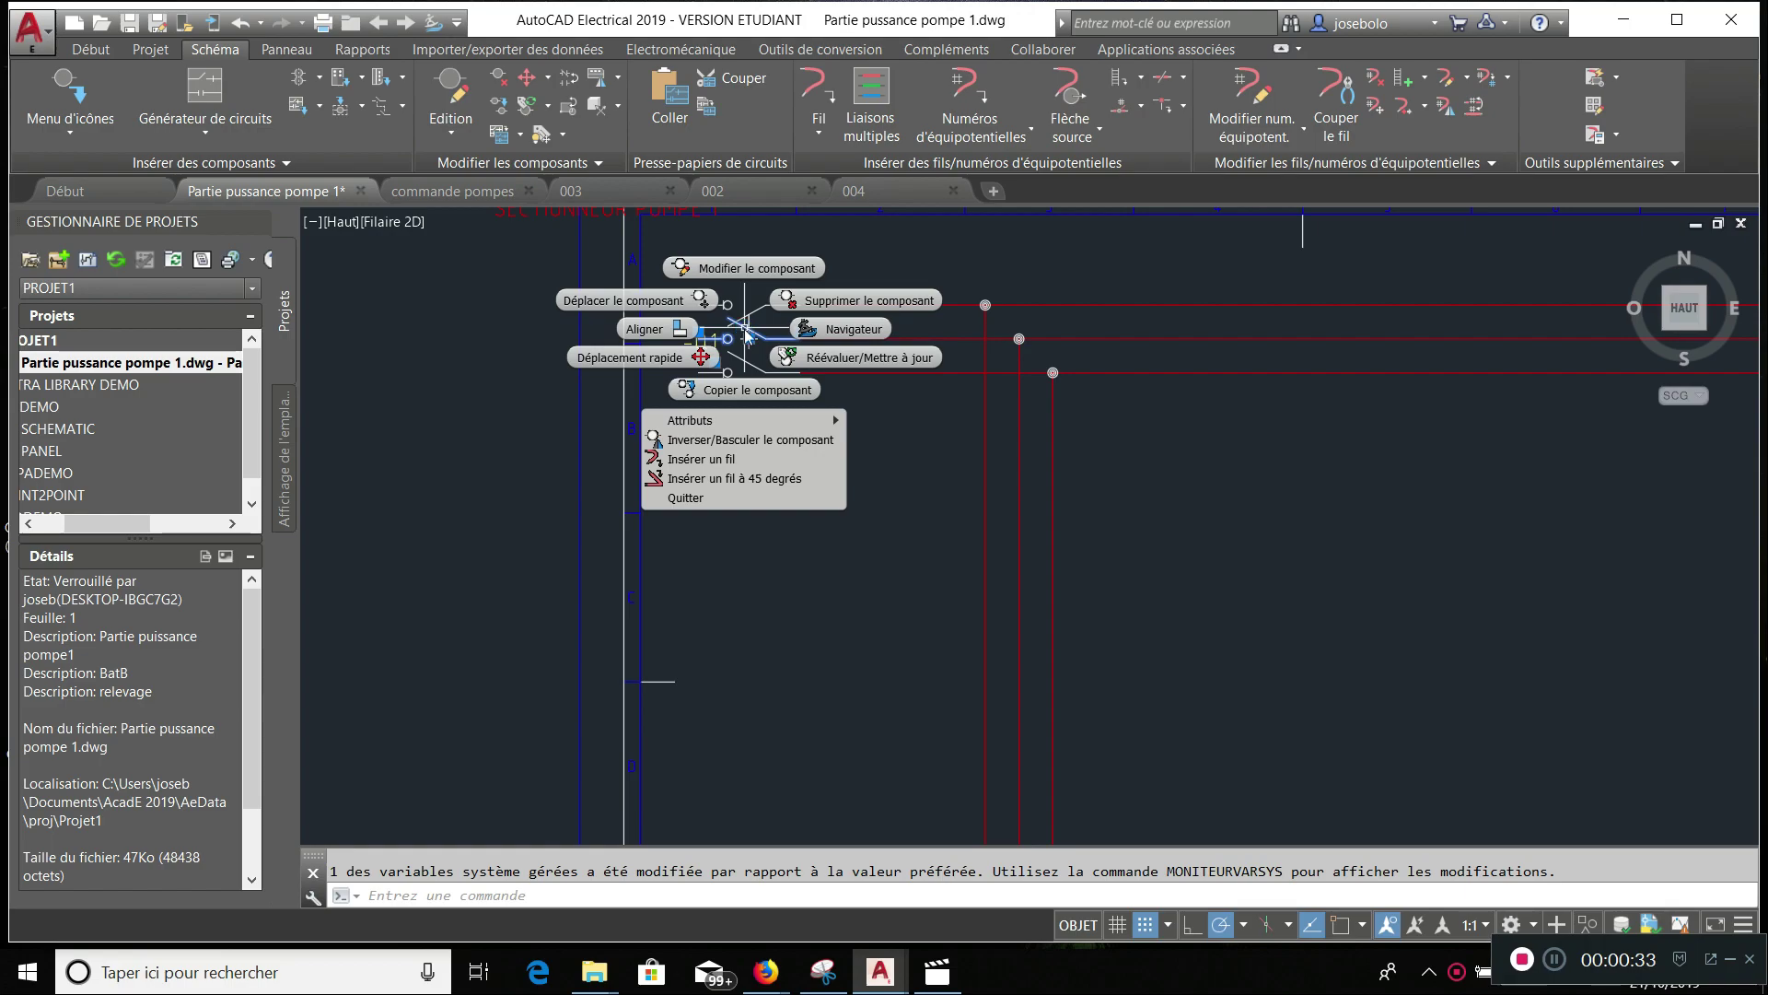
left_click(762, 441)
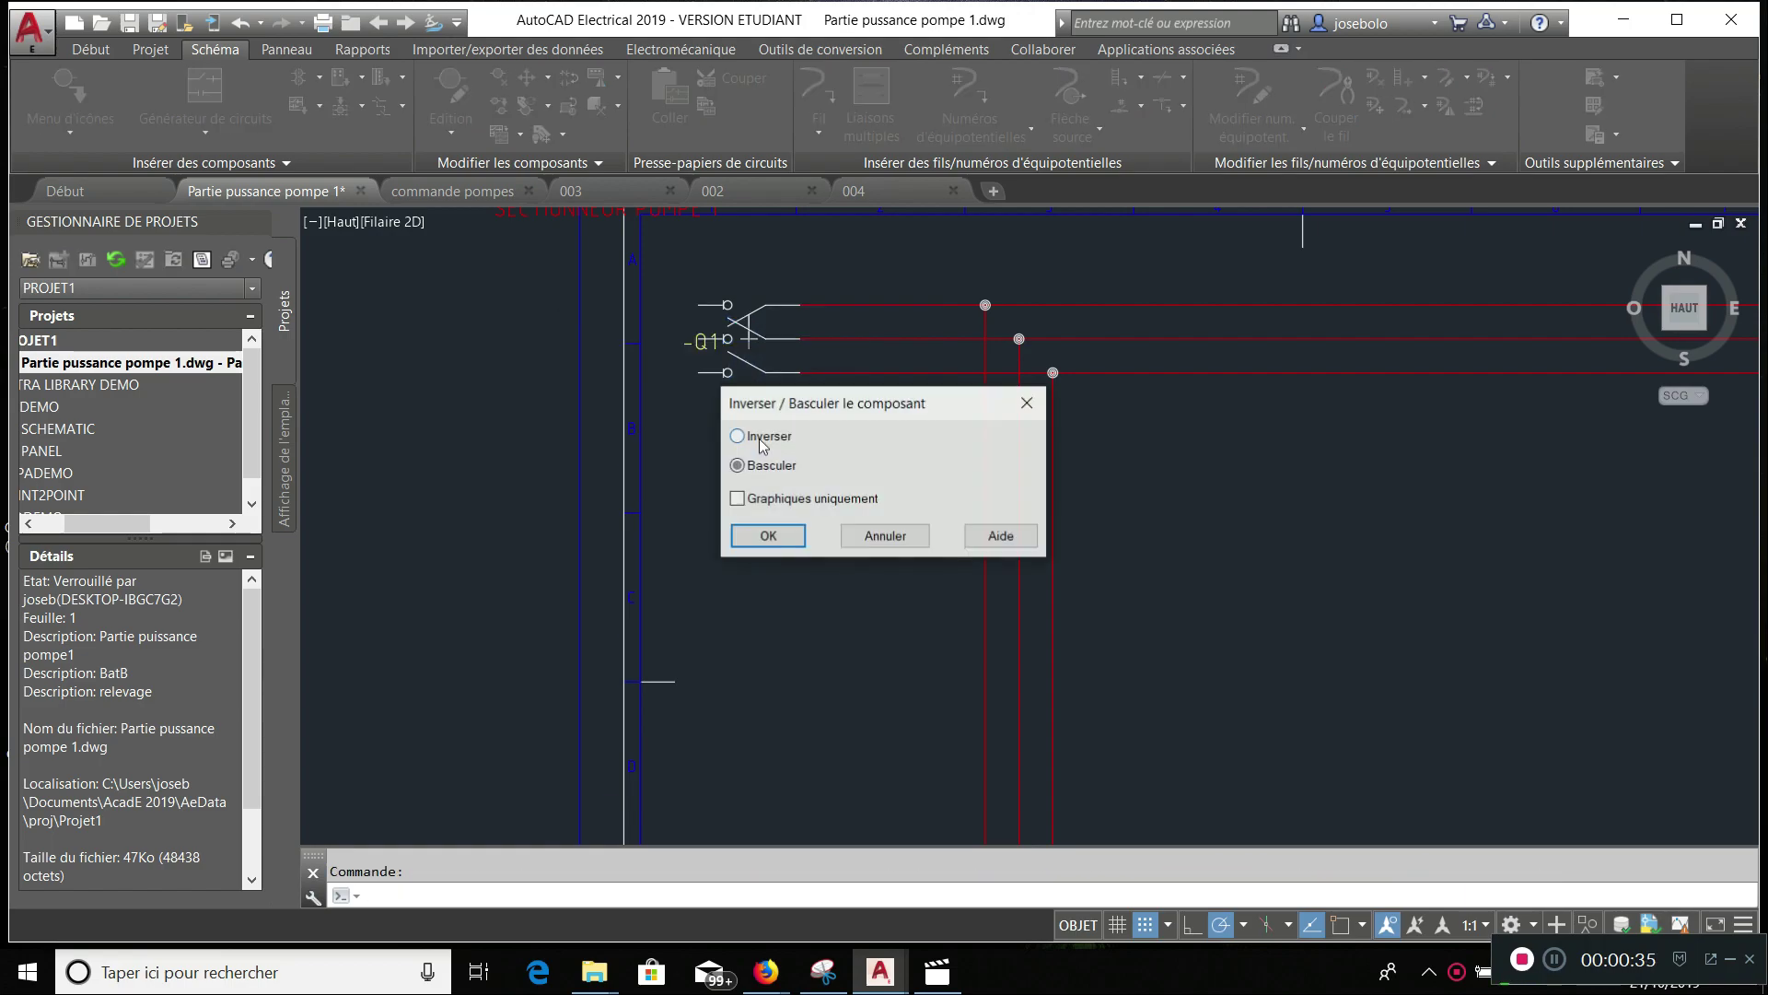
left_click(761, 533)
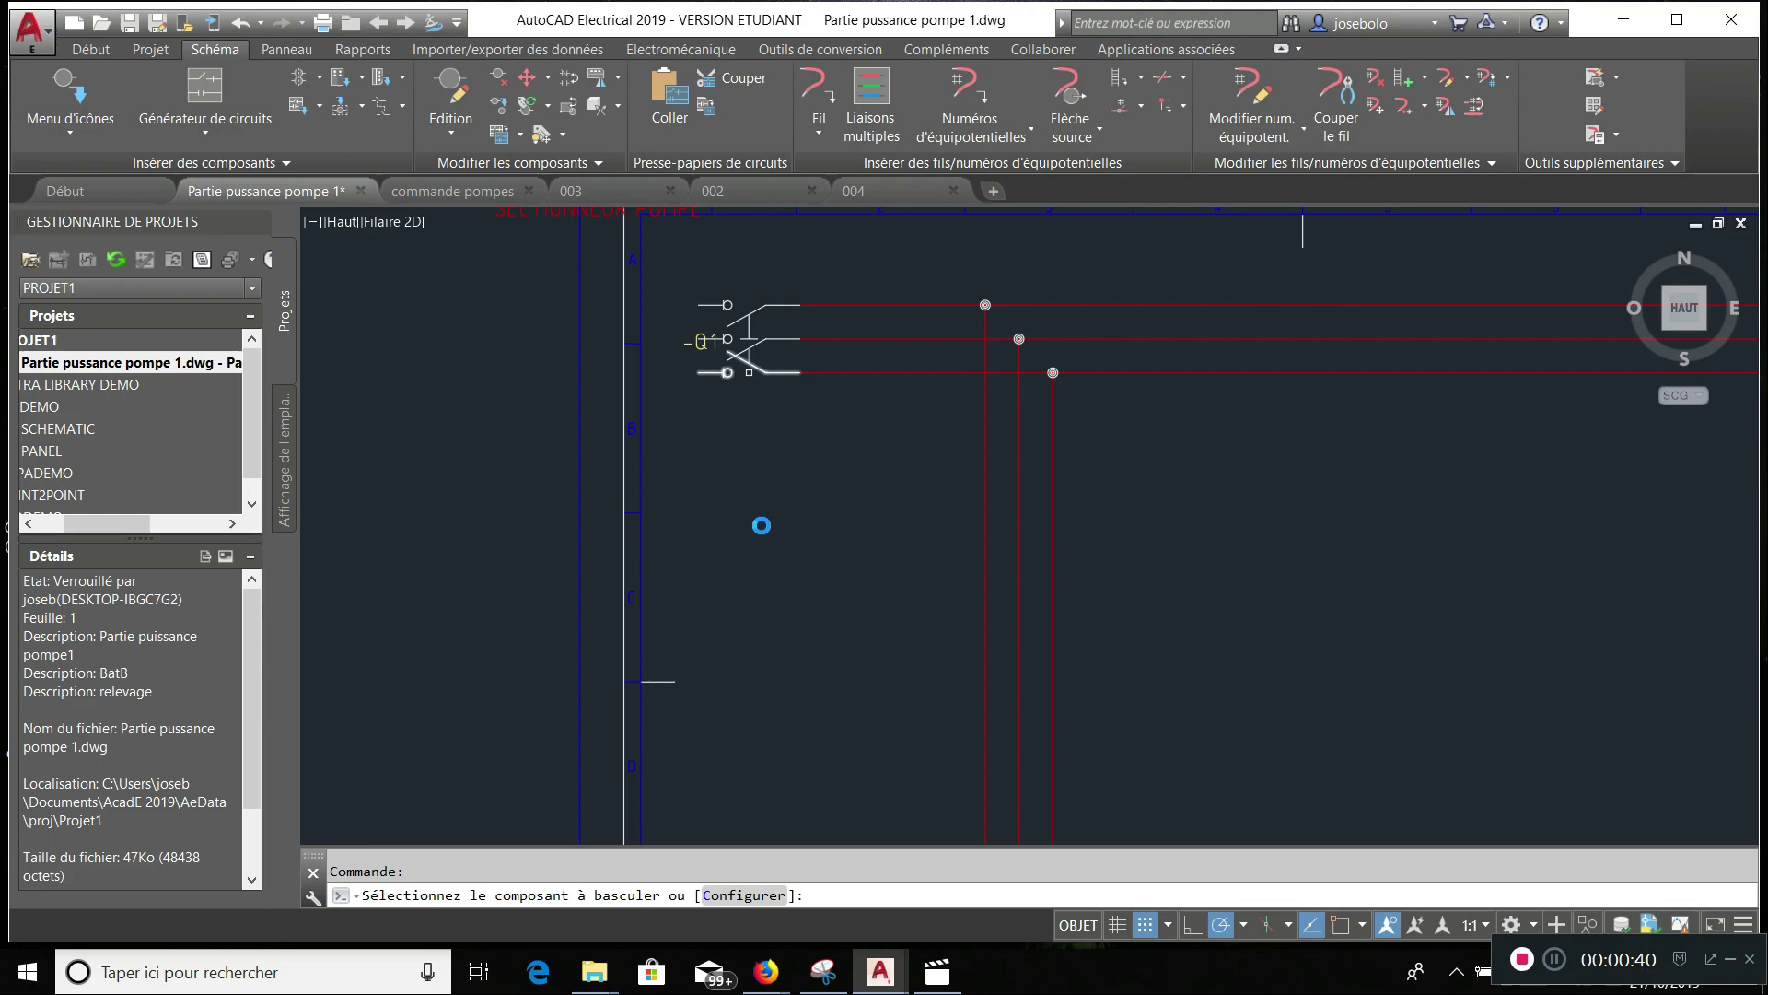
left_click(740, 354)
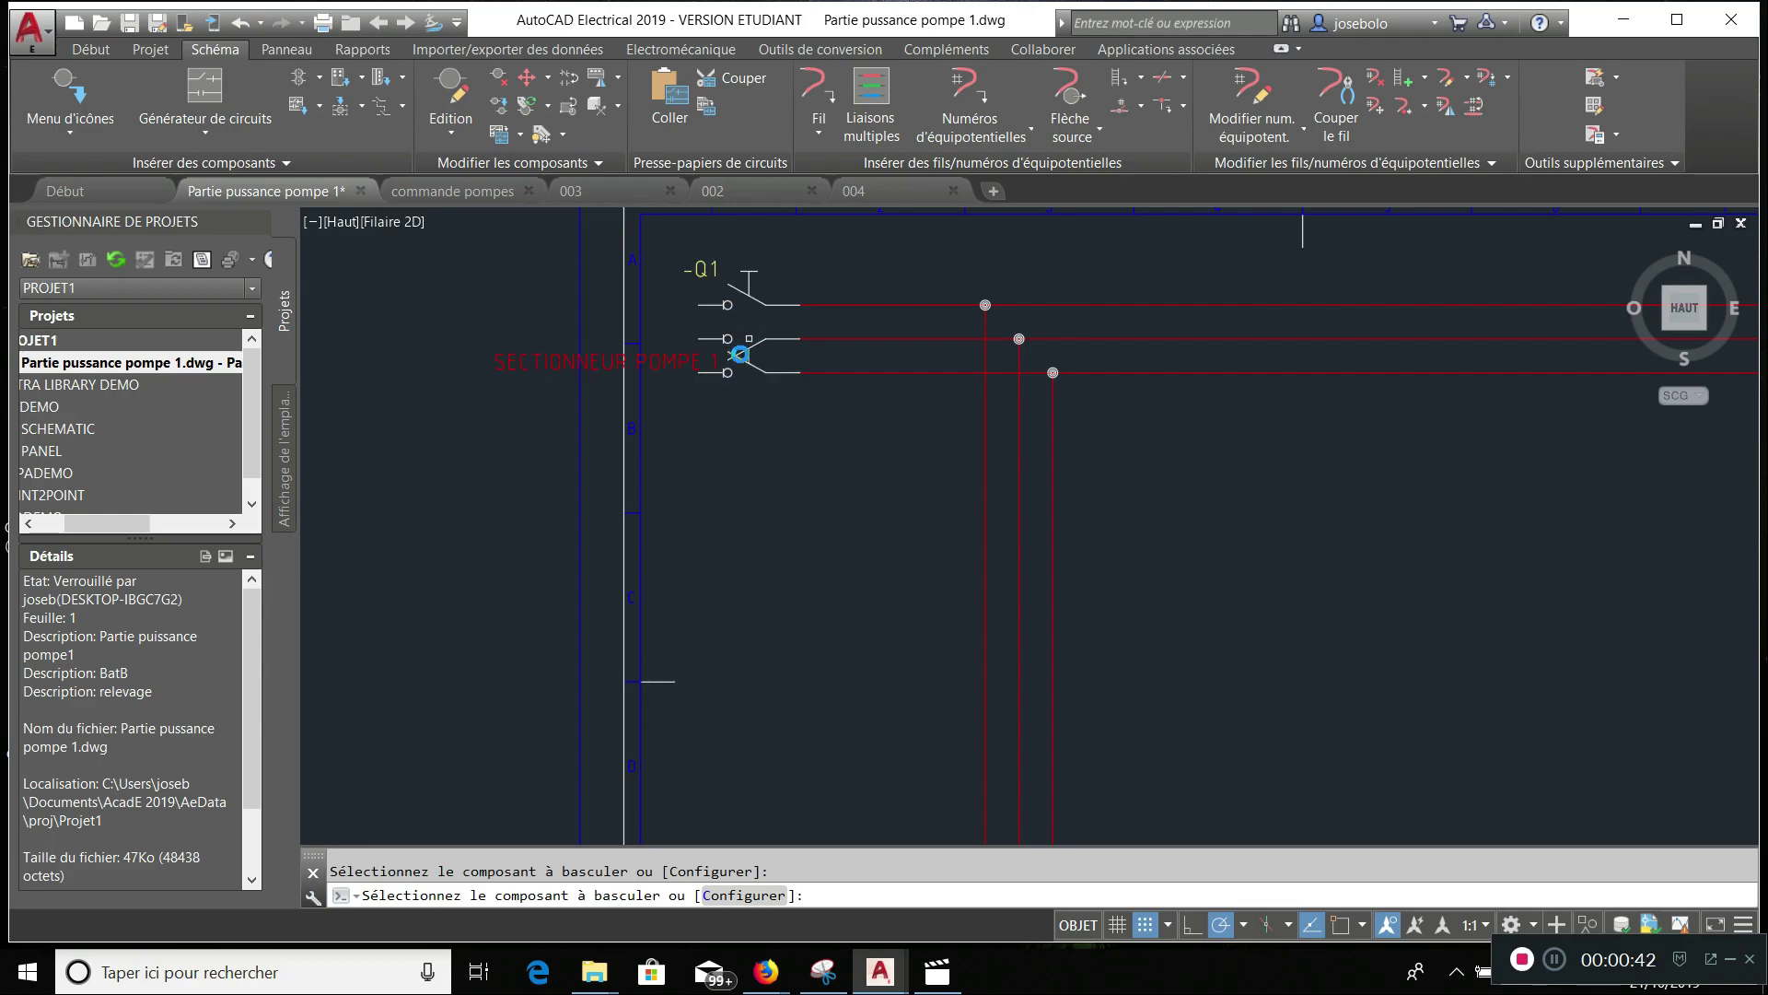
key("Escape")
- Flip the disconnector's top pole again so that it is oriented like the middle pole
left_click(741, 299)
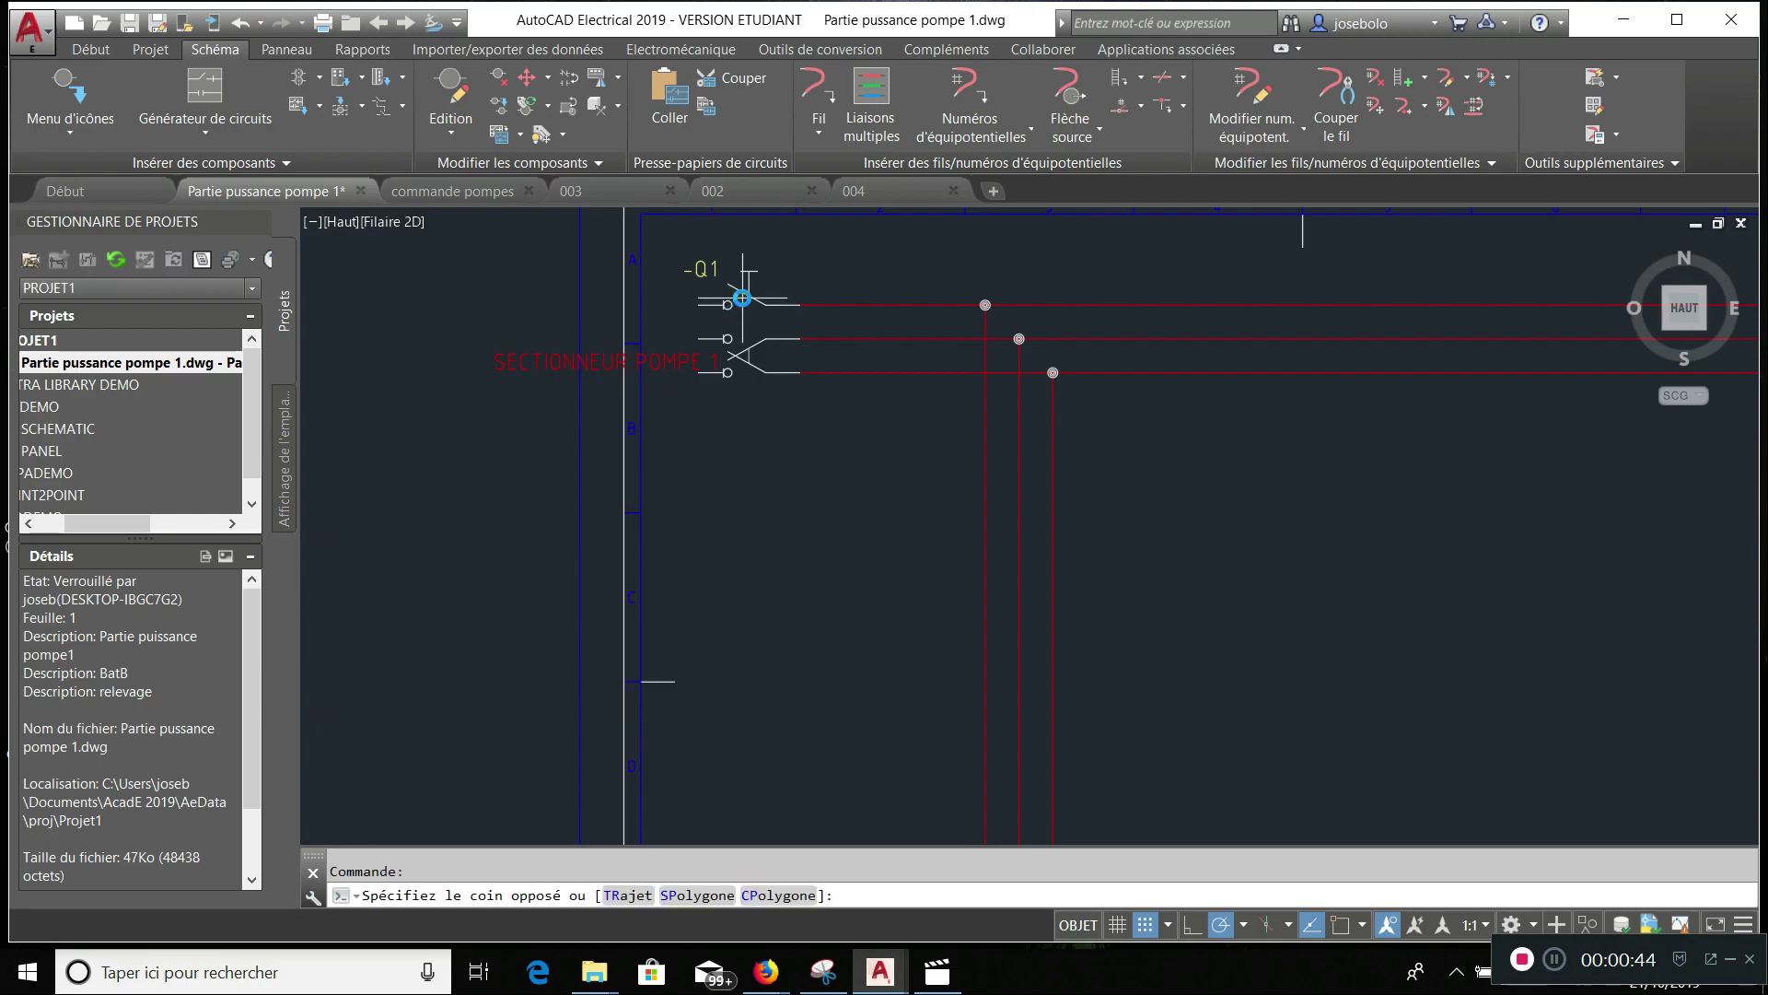
right_click(741, 300)
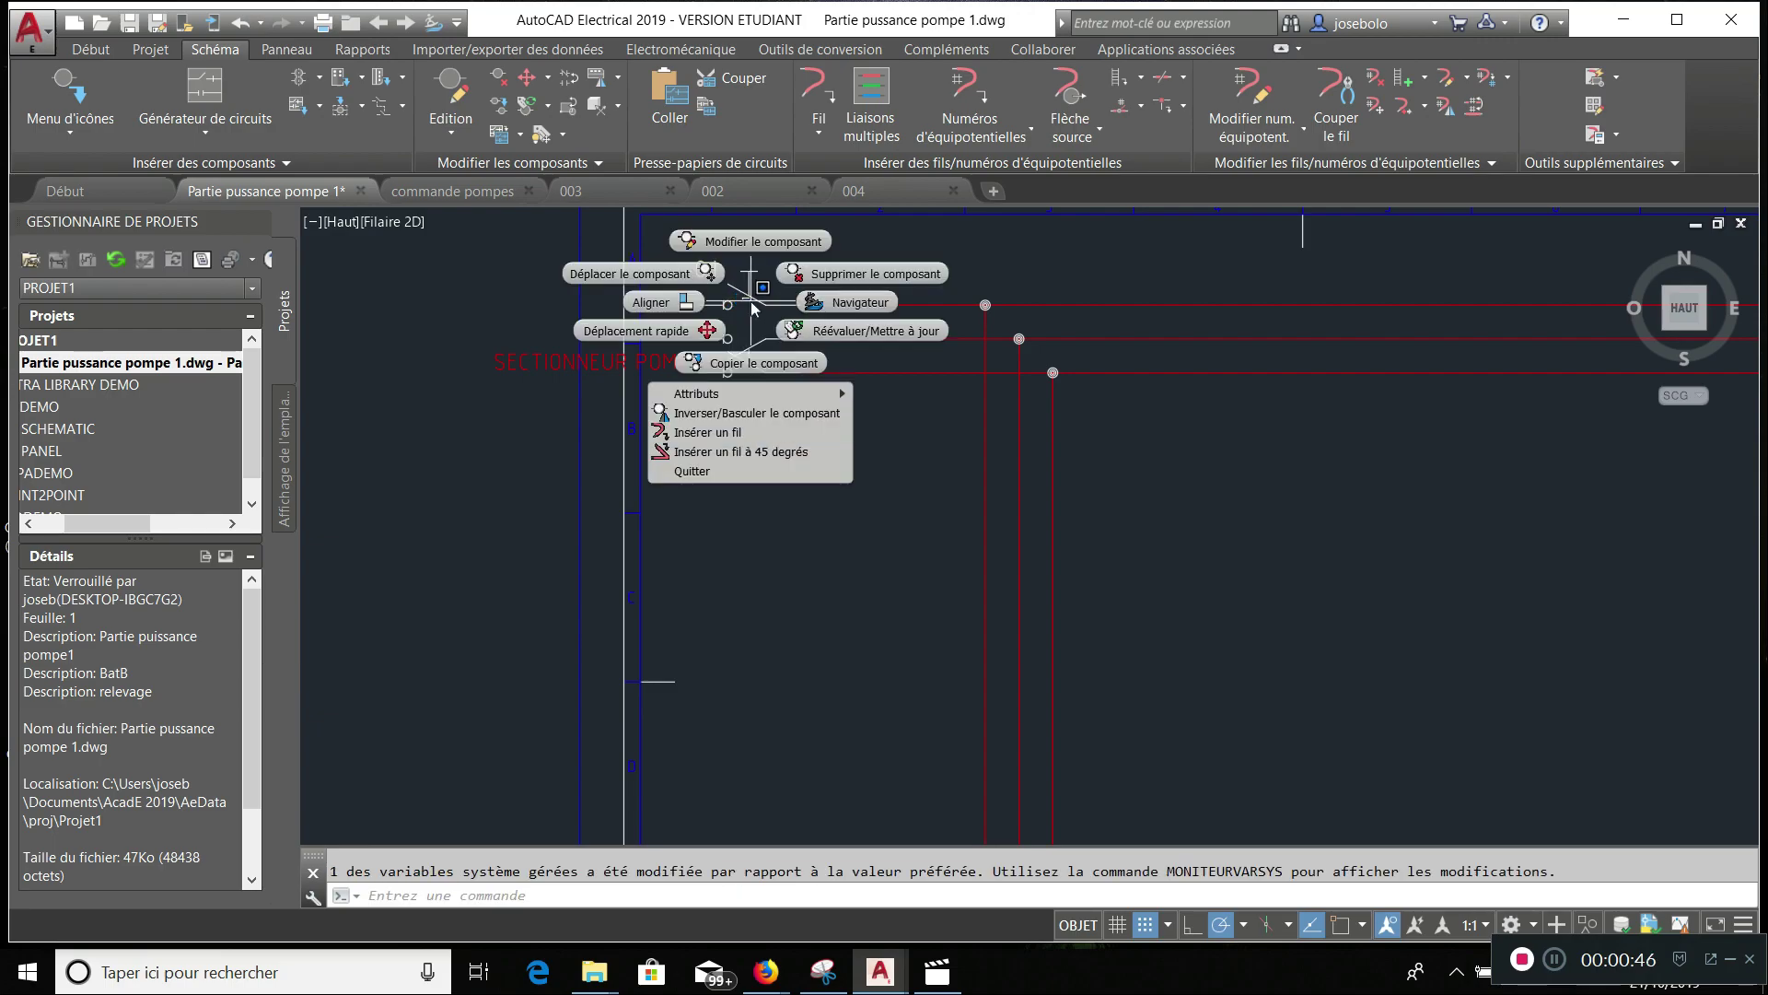
left_click(750, 411)
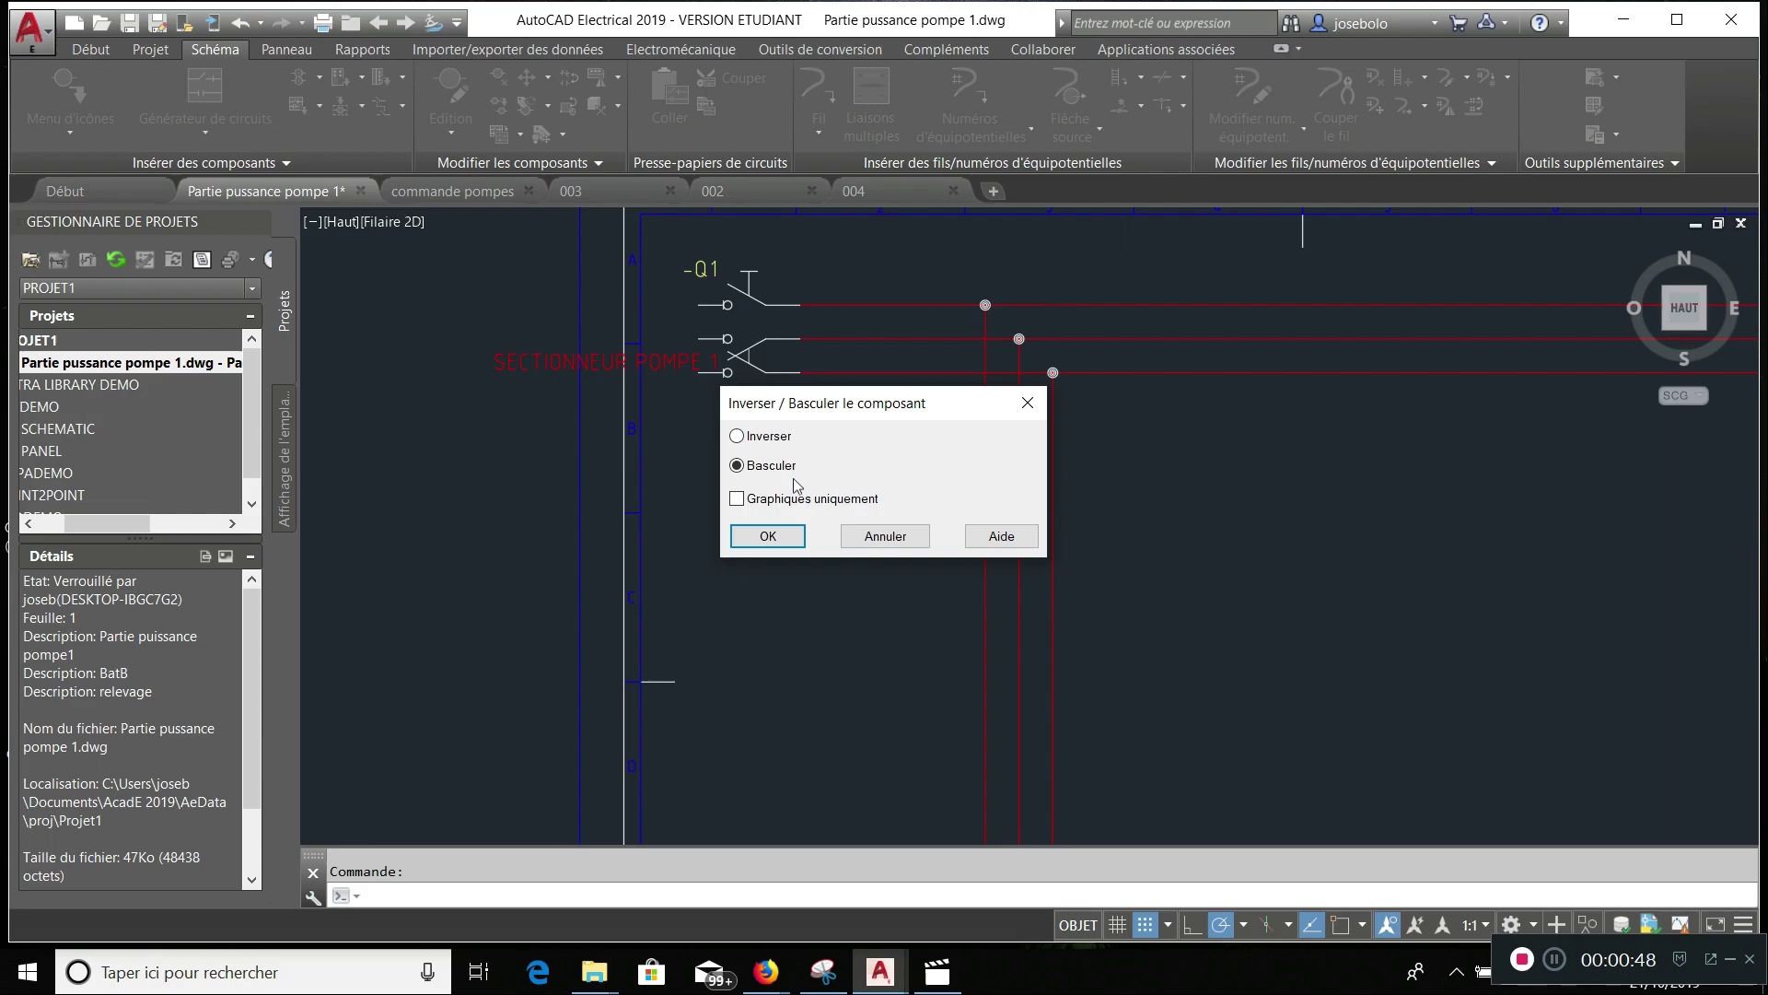
left_click(769, 535)
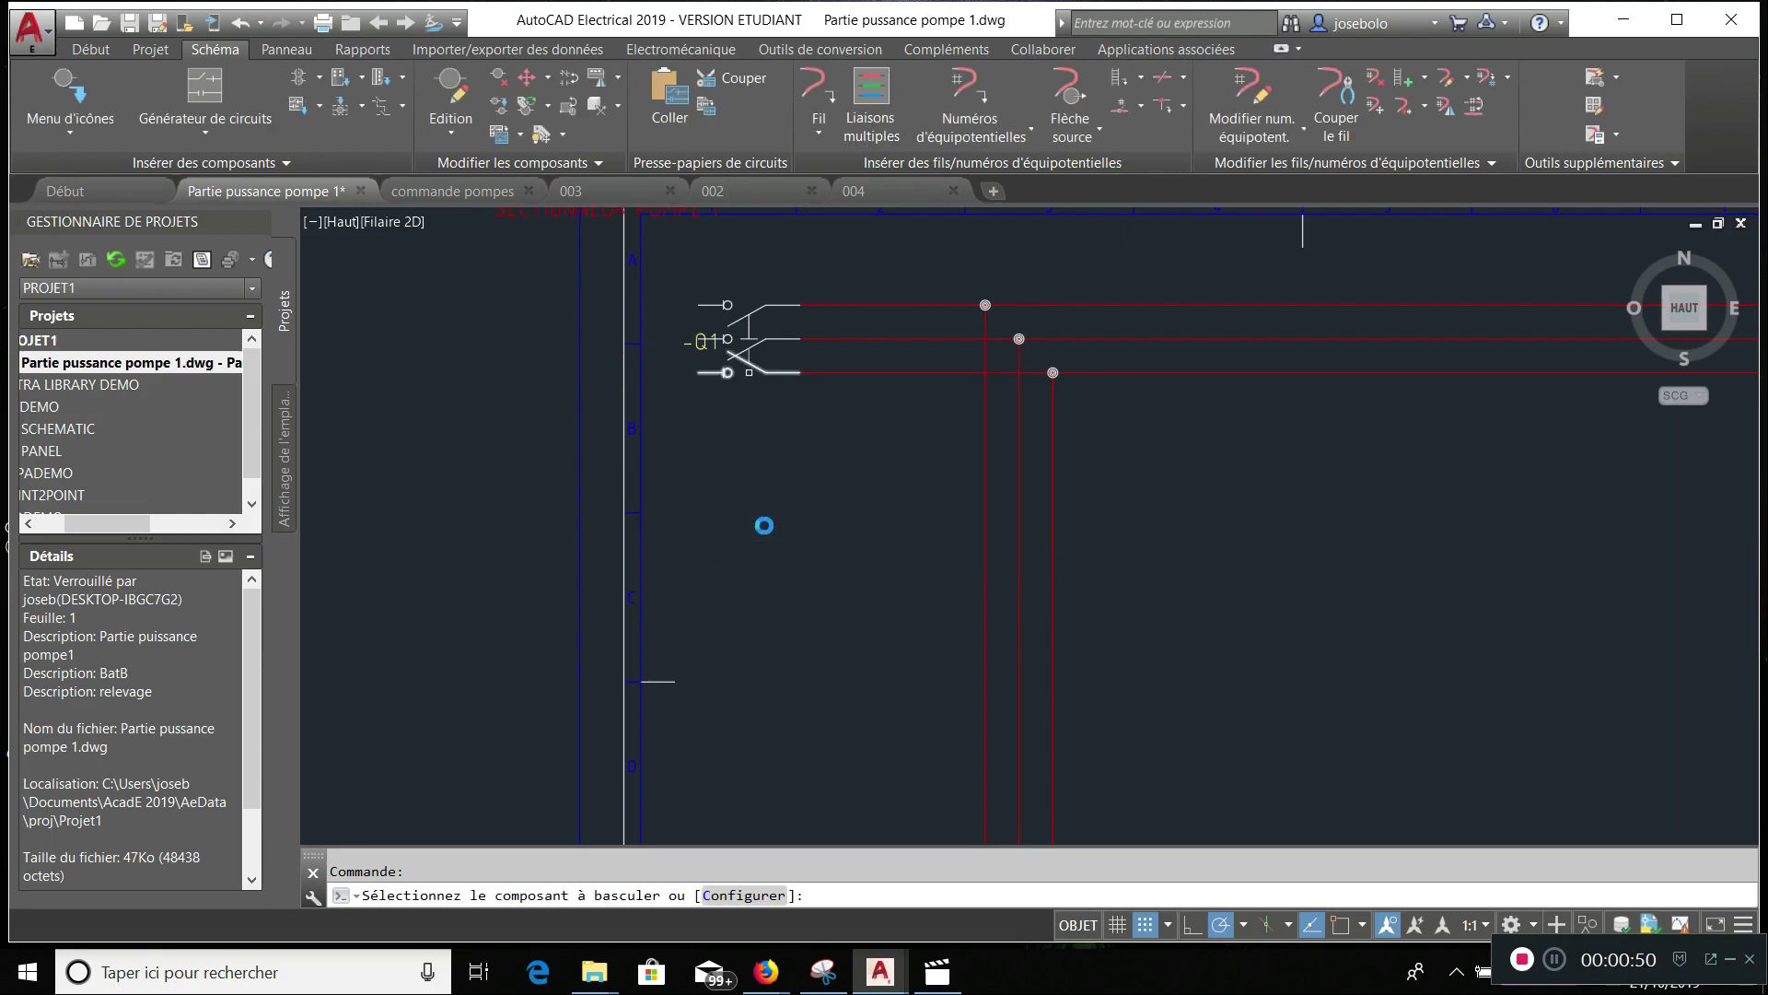
- Flip the disconnector's bottom pole with the Basculer option so that it matches the other two poles
left_click(764, 371)
left_click(763, 371)
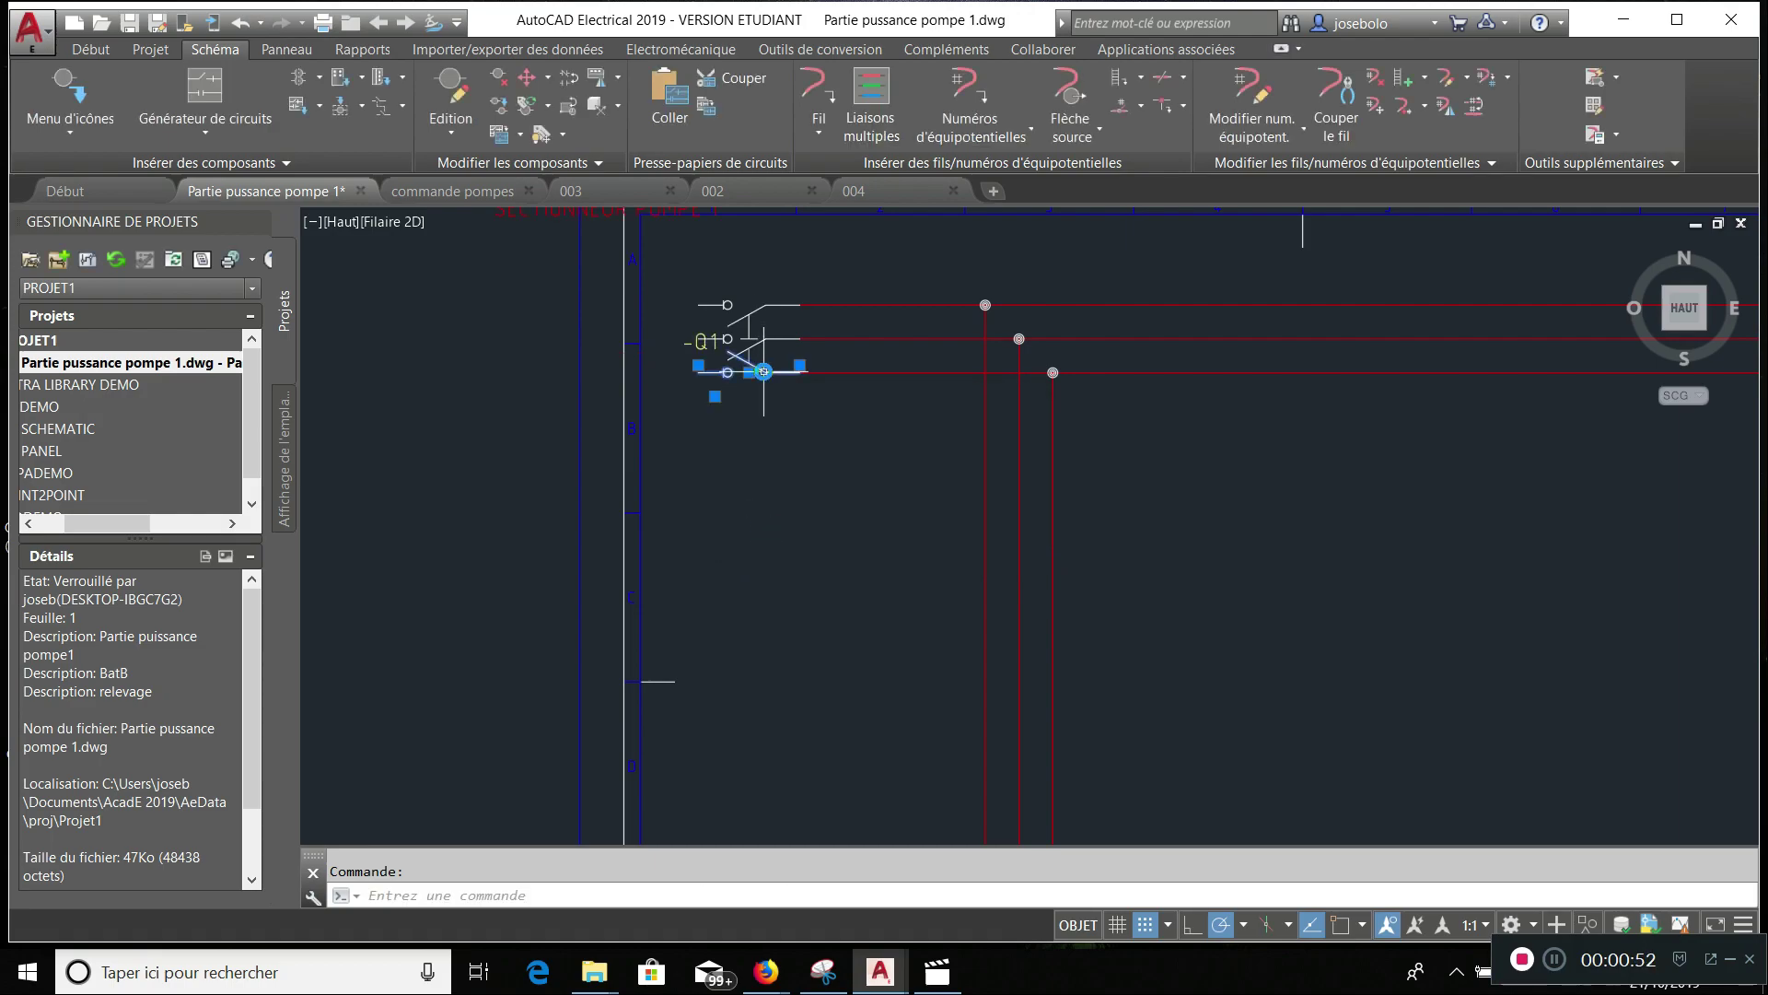
right_click(763, 371)
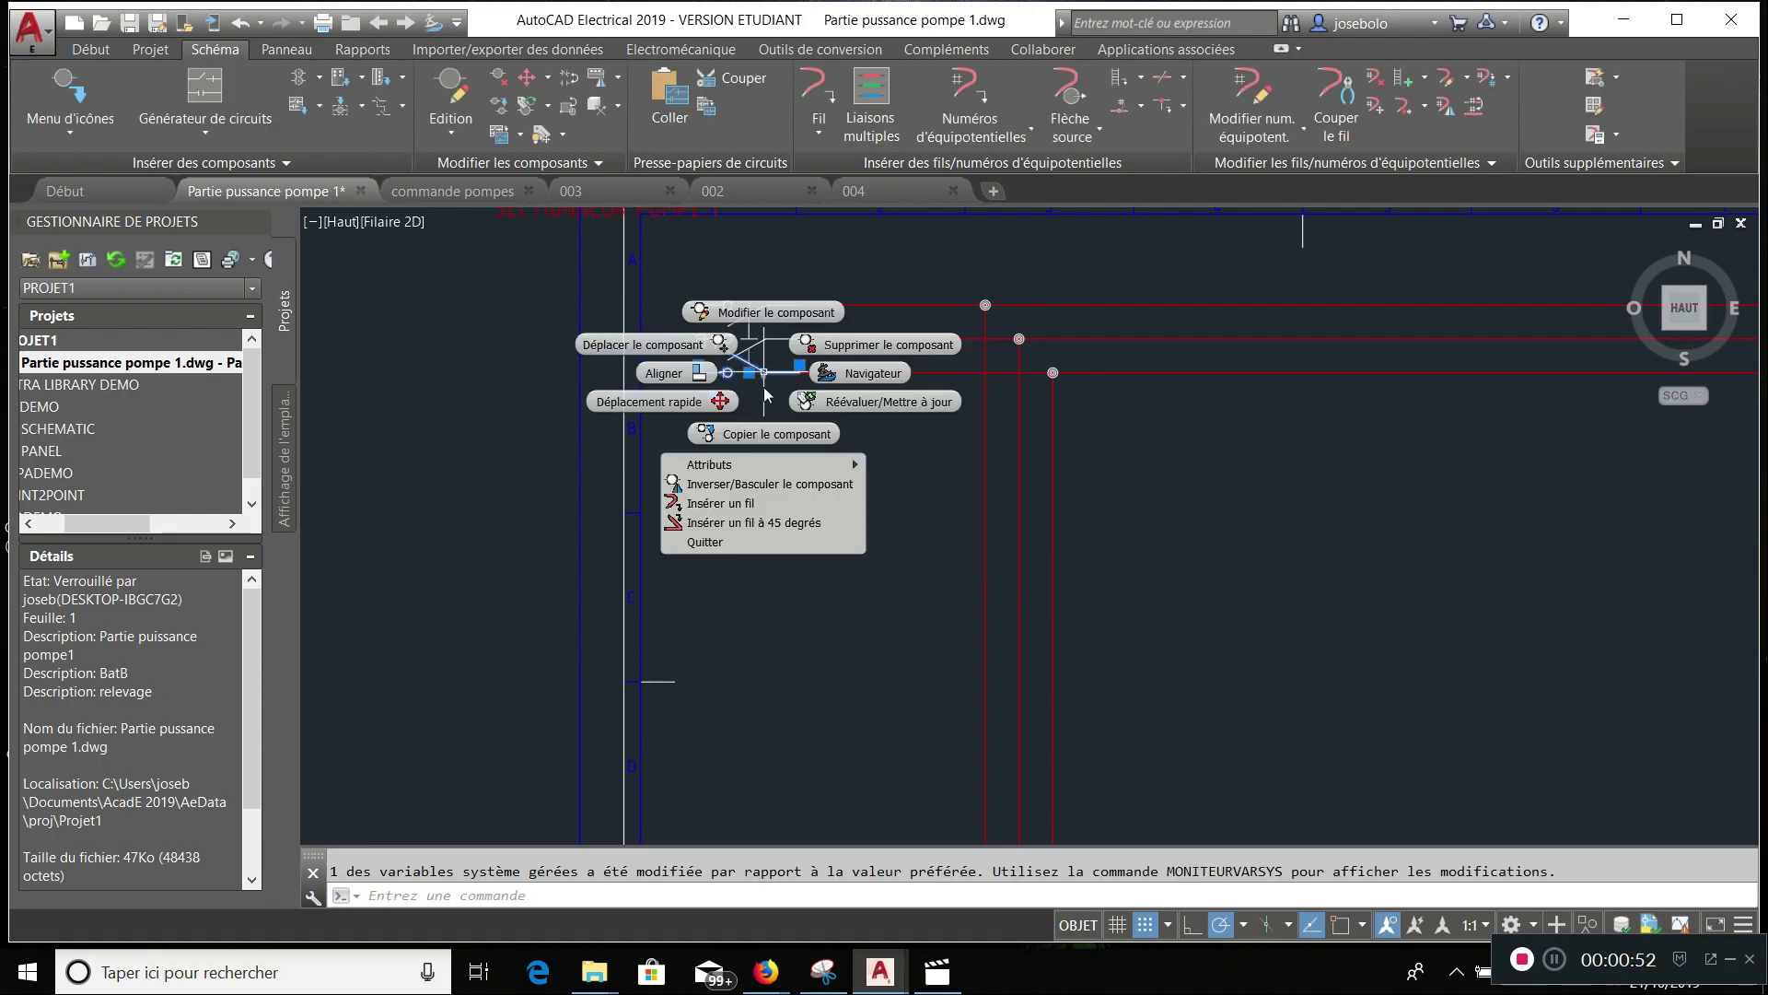
left_click(777, 484)
left_click(761, 538)
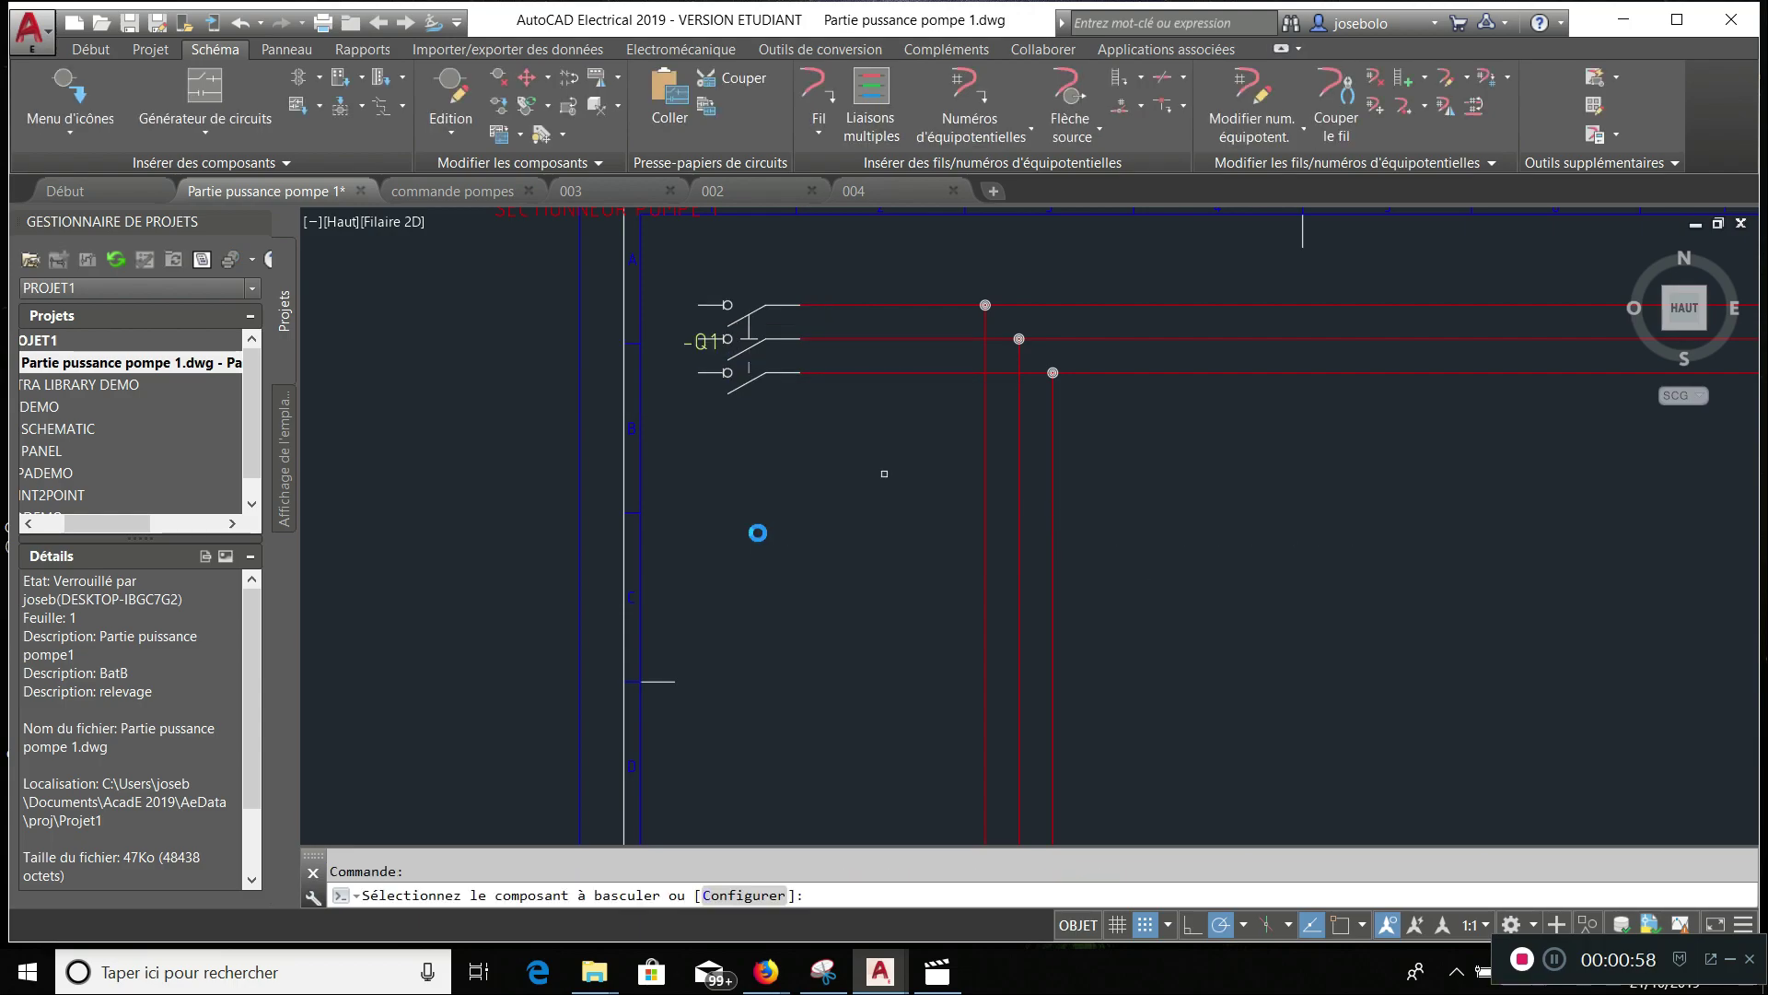
- Insert the Moteur triphasé symbol from the motor control components at the lower ends of the three vertical wires
scroll(884, 473, "down", 2)
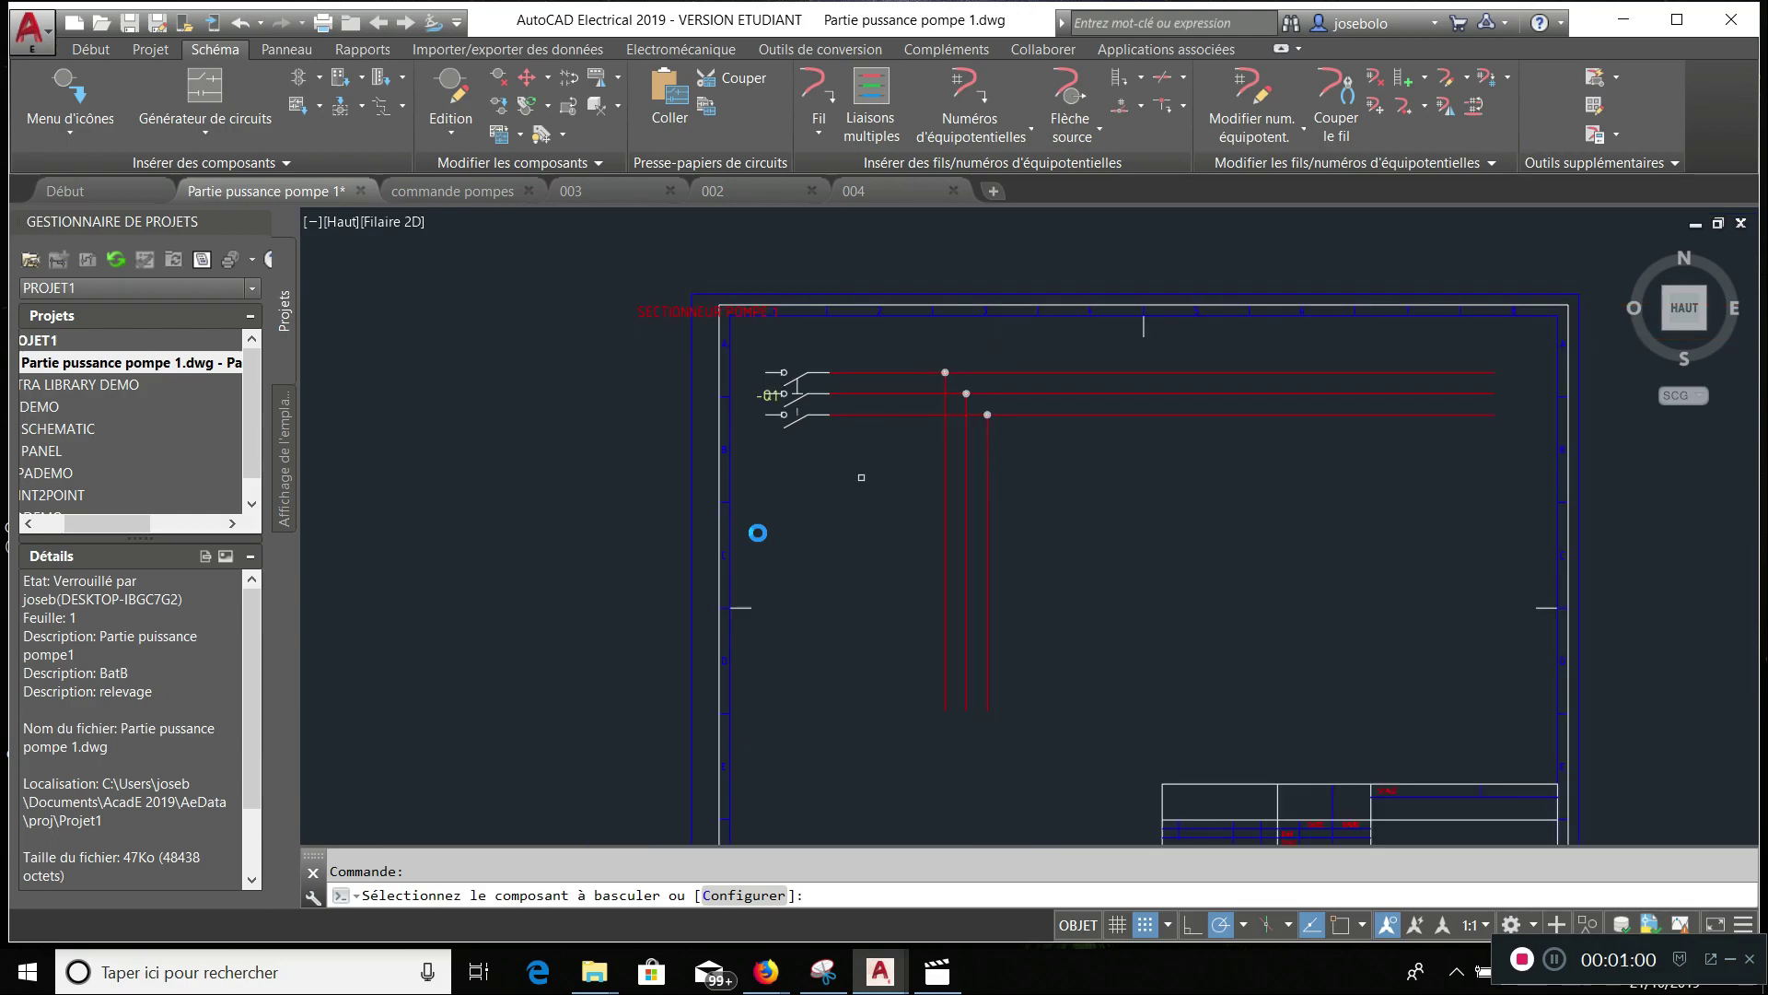
left_click(70, 125)
key("Escape")
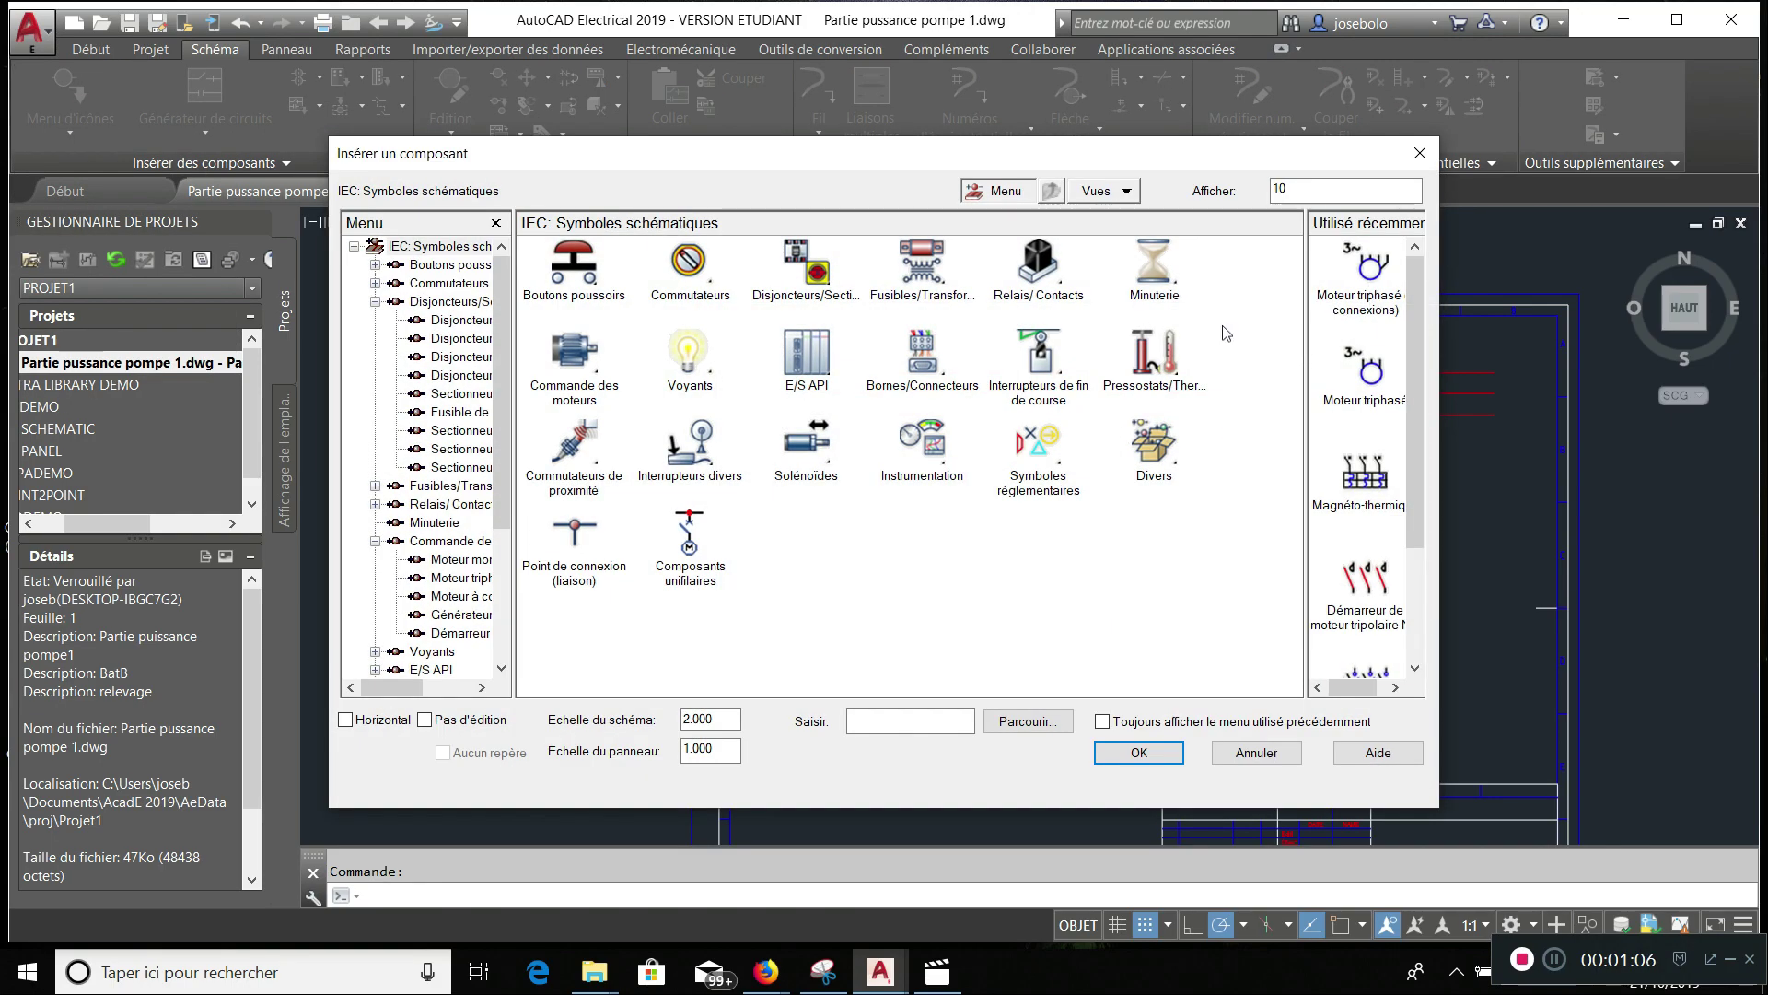
left_click(588, 373)
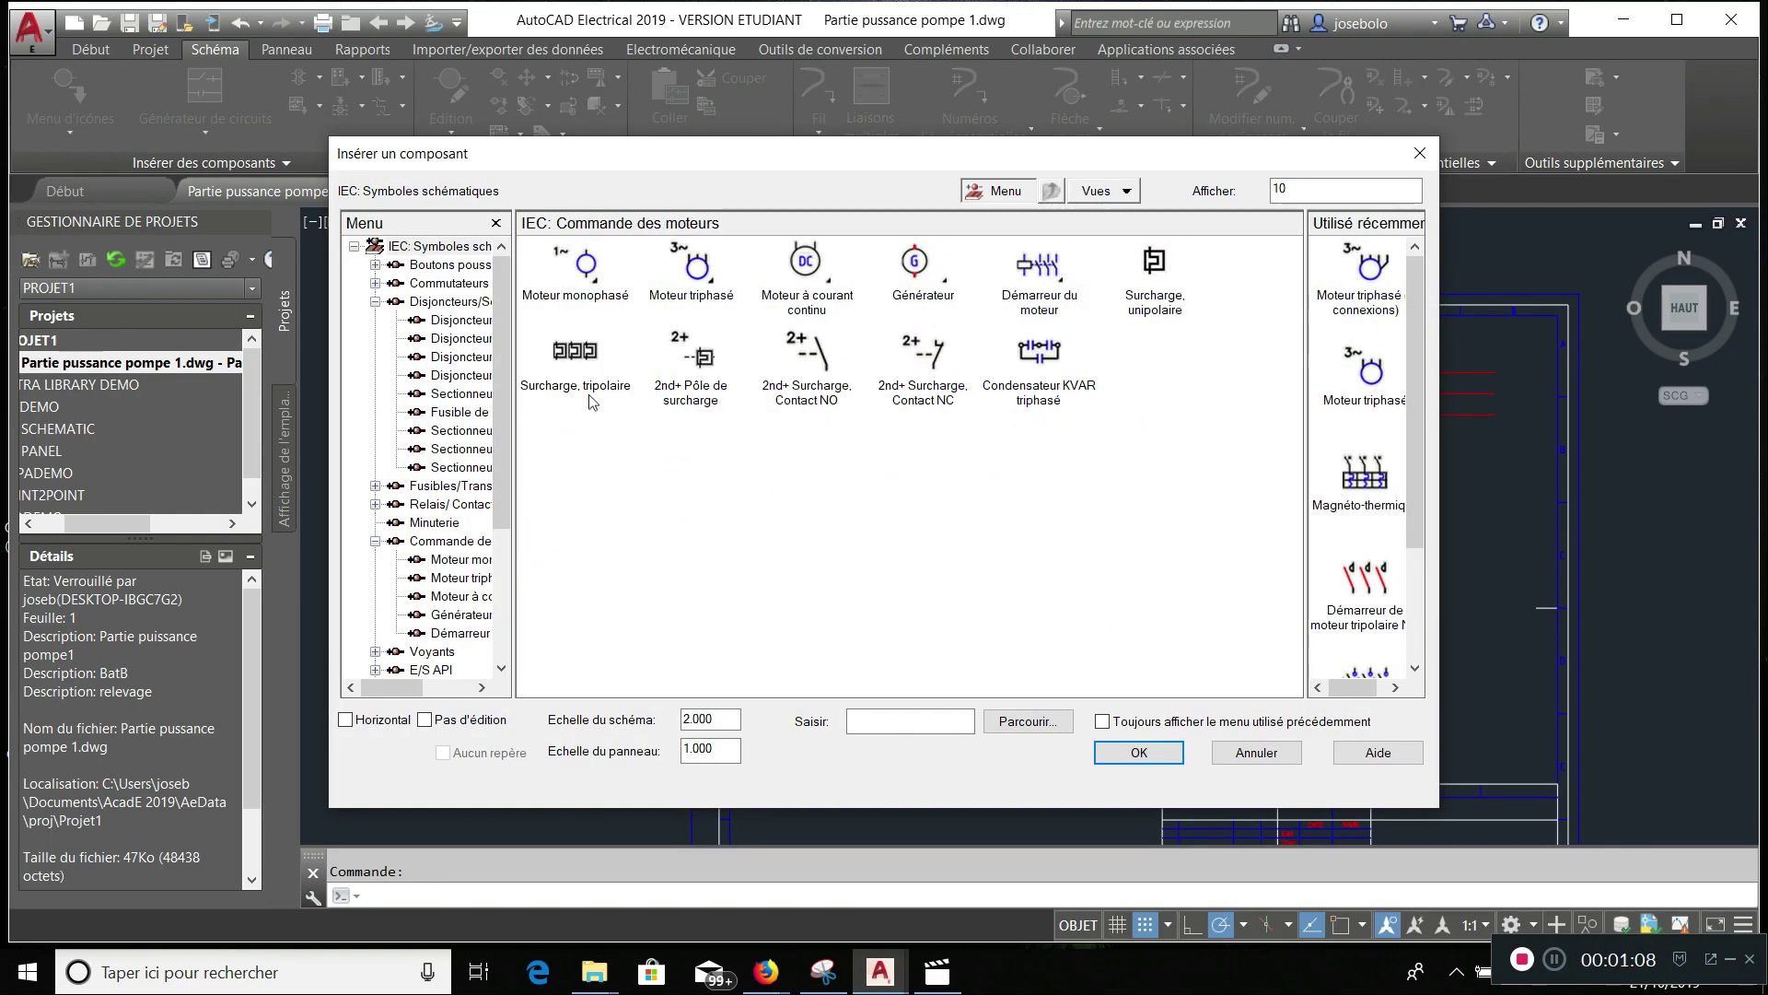
left_click(686, 274)
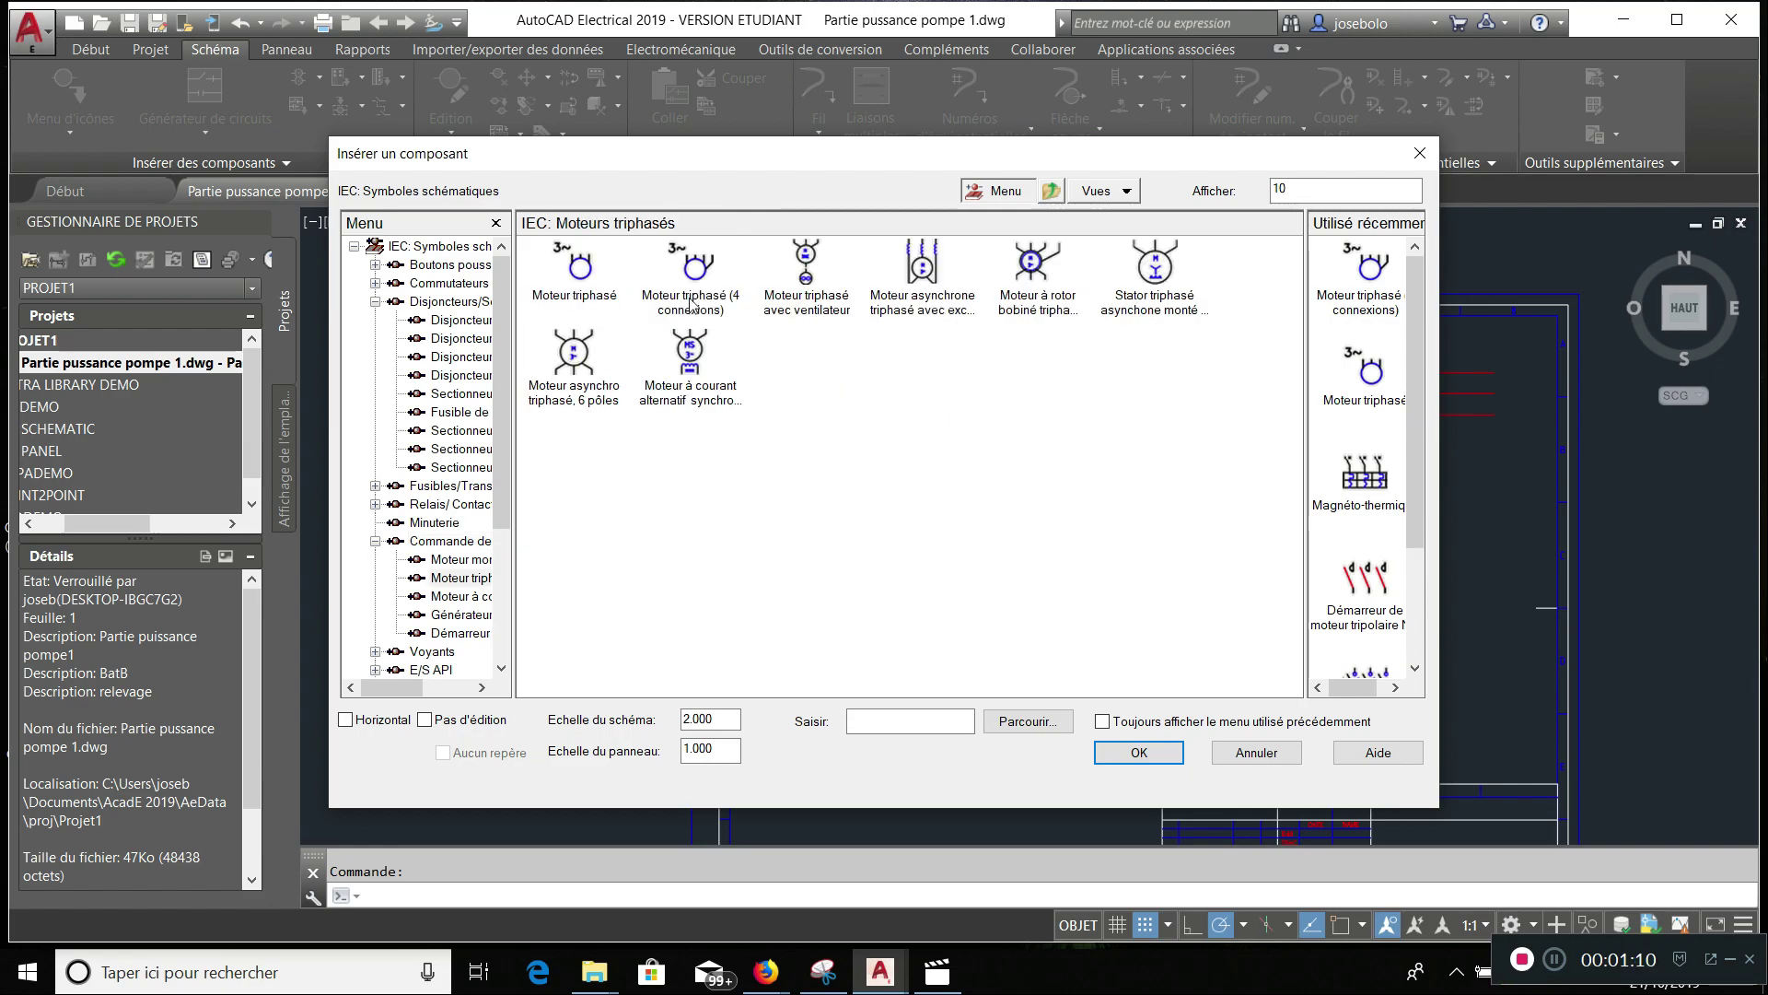
left_click(681, 274)
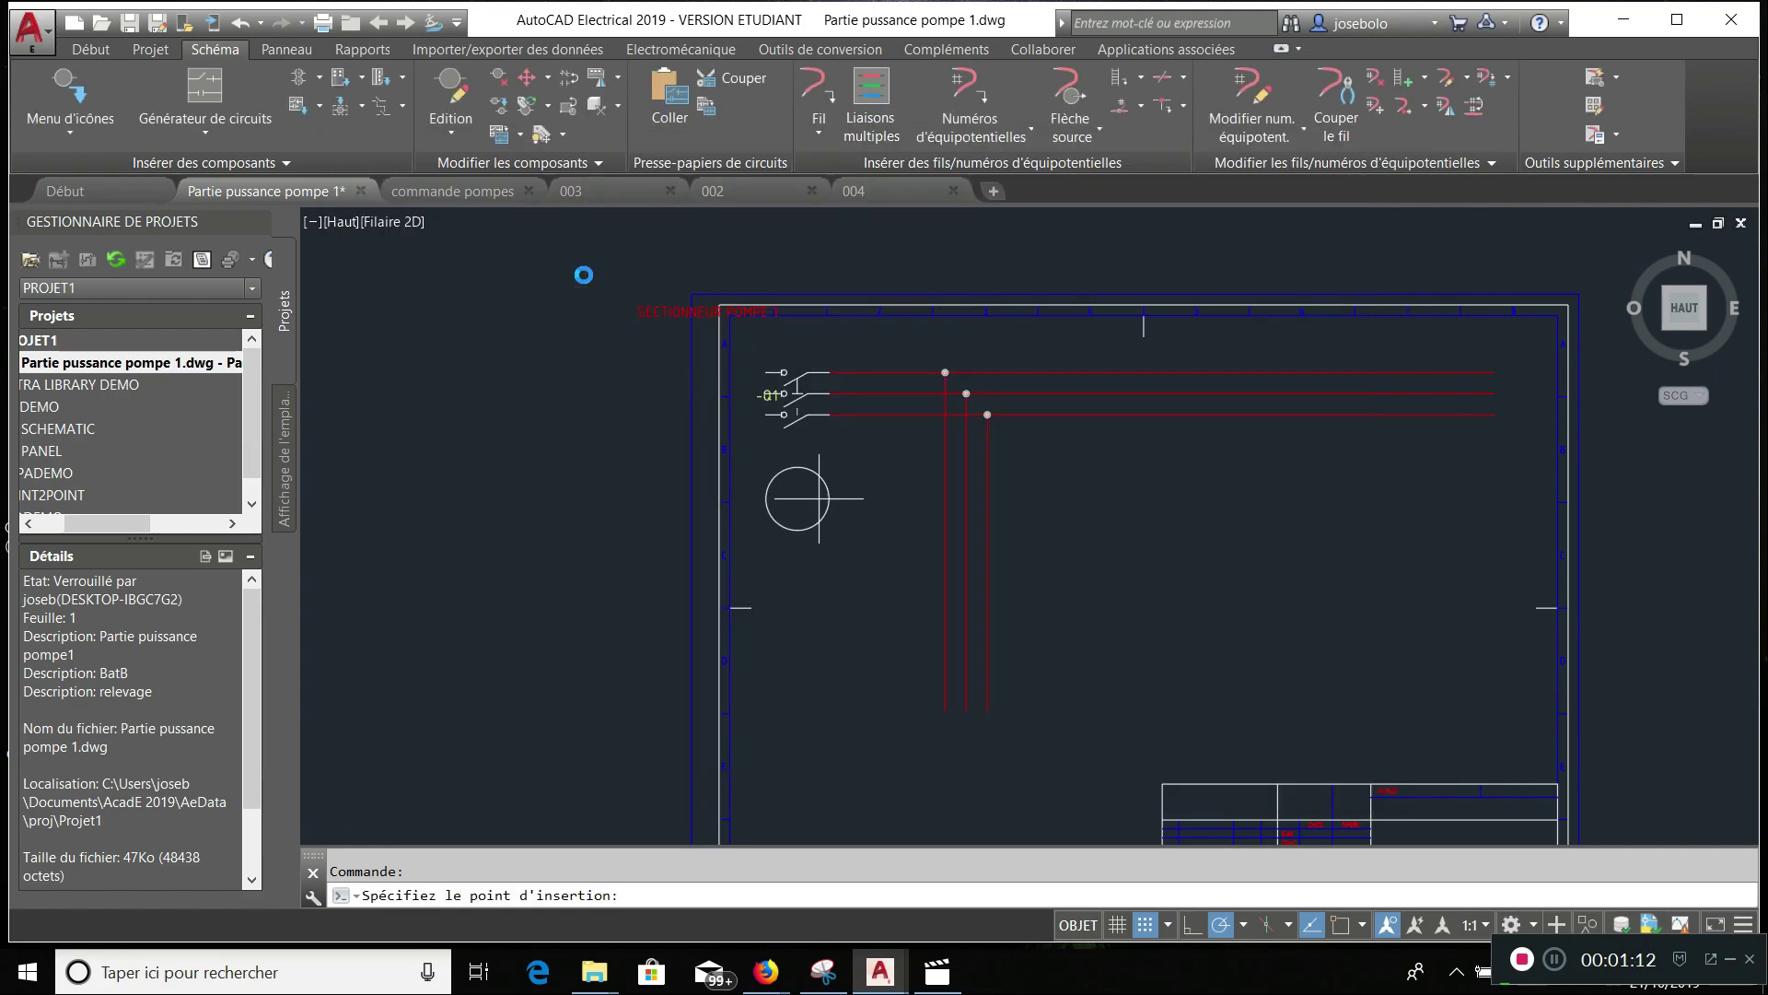
left_click(966, 731)
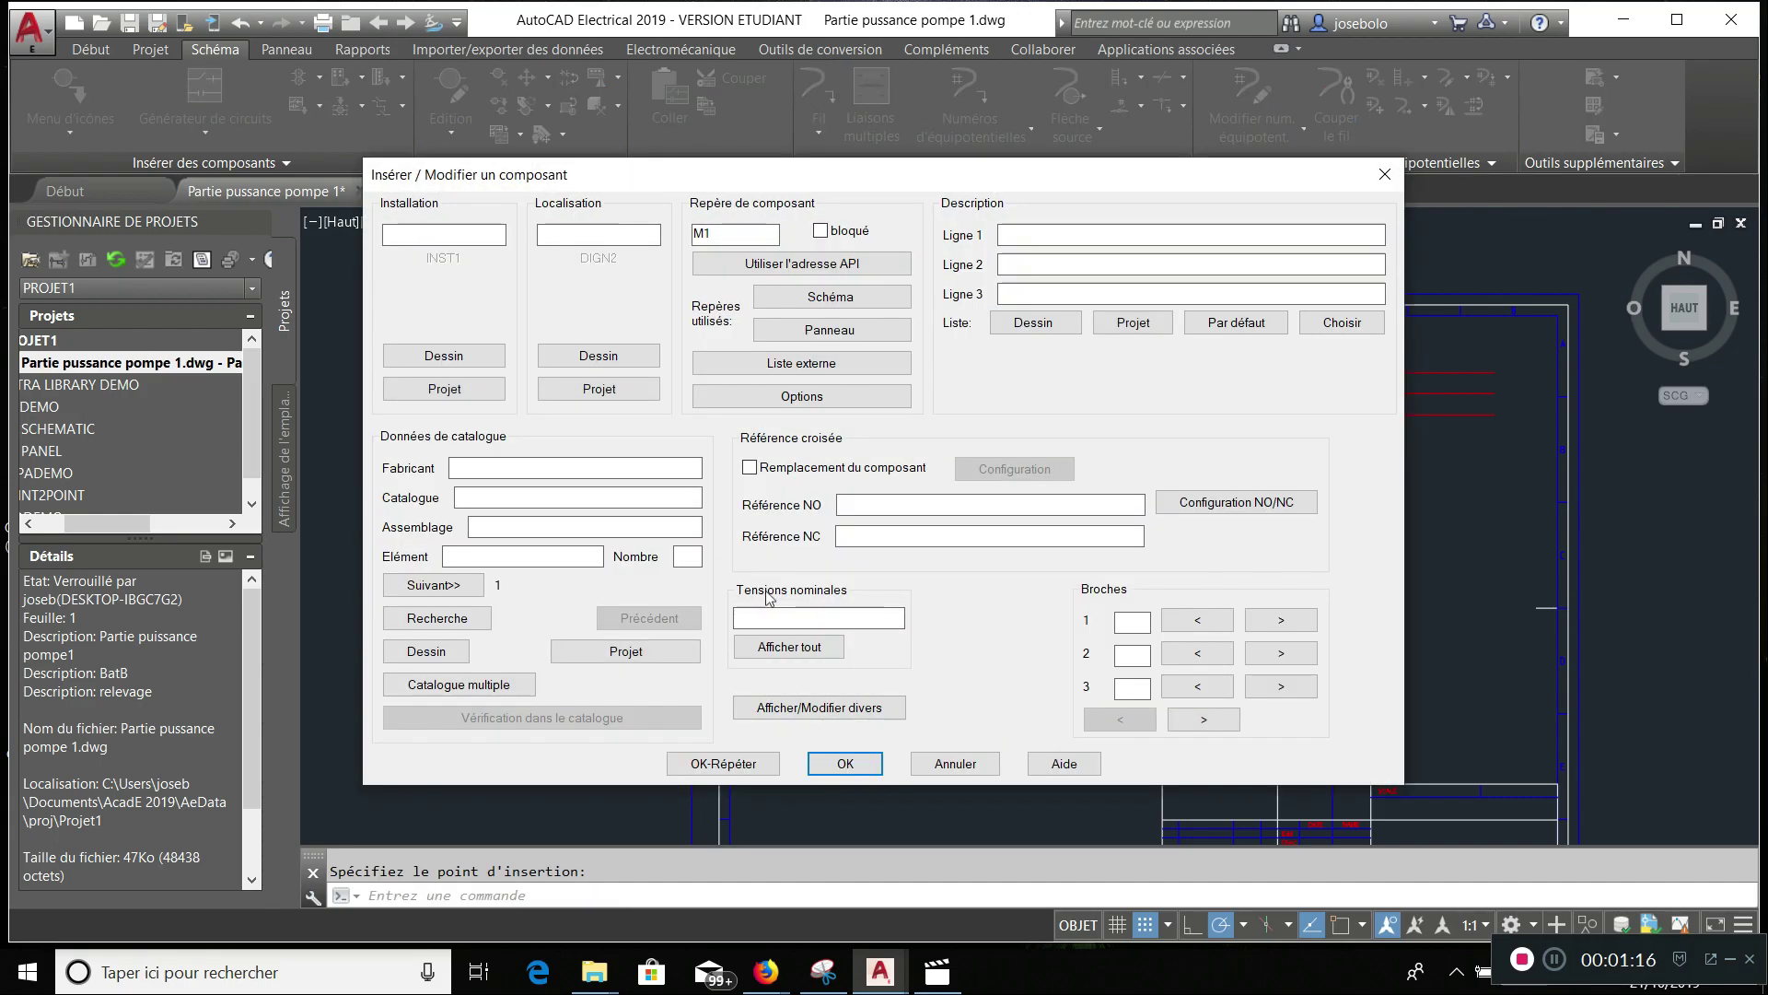
- Assign the motor the installation code INST1 and the location code DIGN2 from the drawing's lists
left_click(476, 364)
left_click(809, 612)
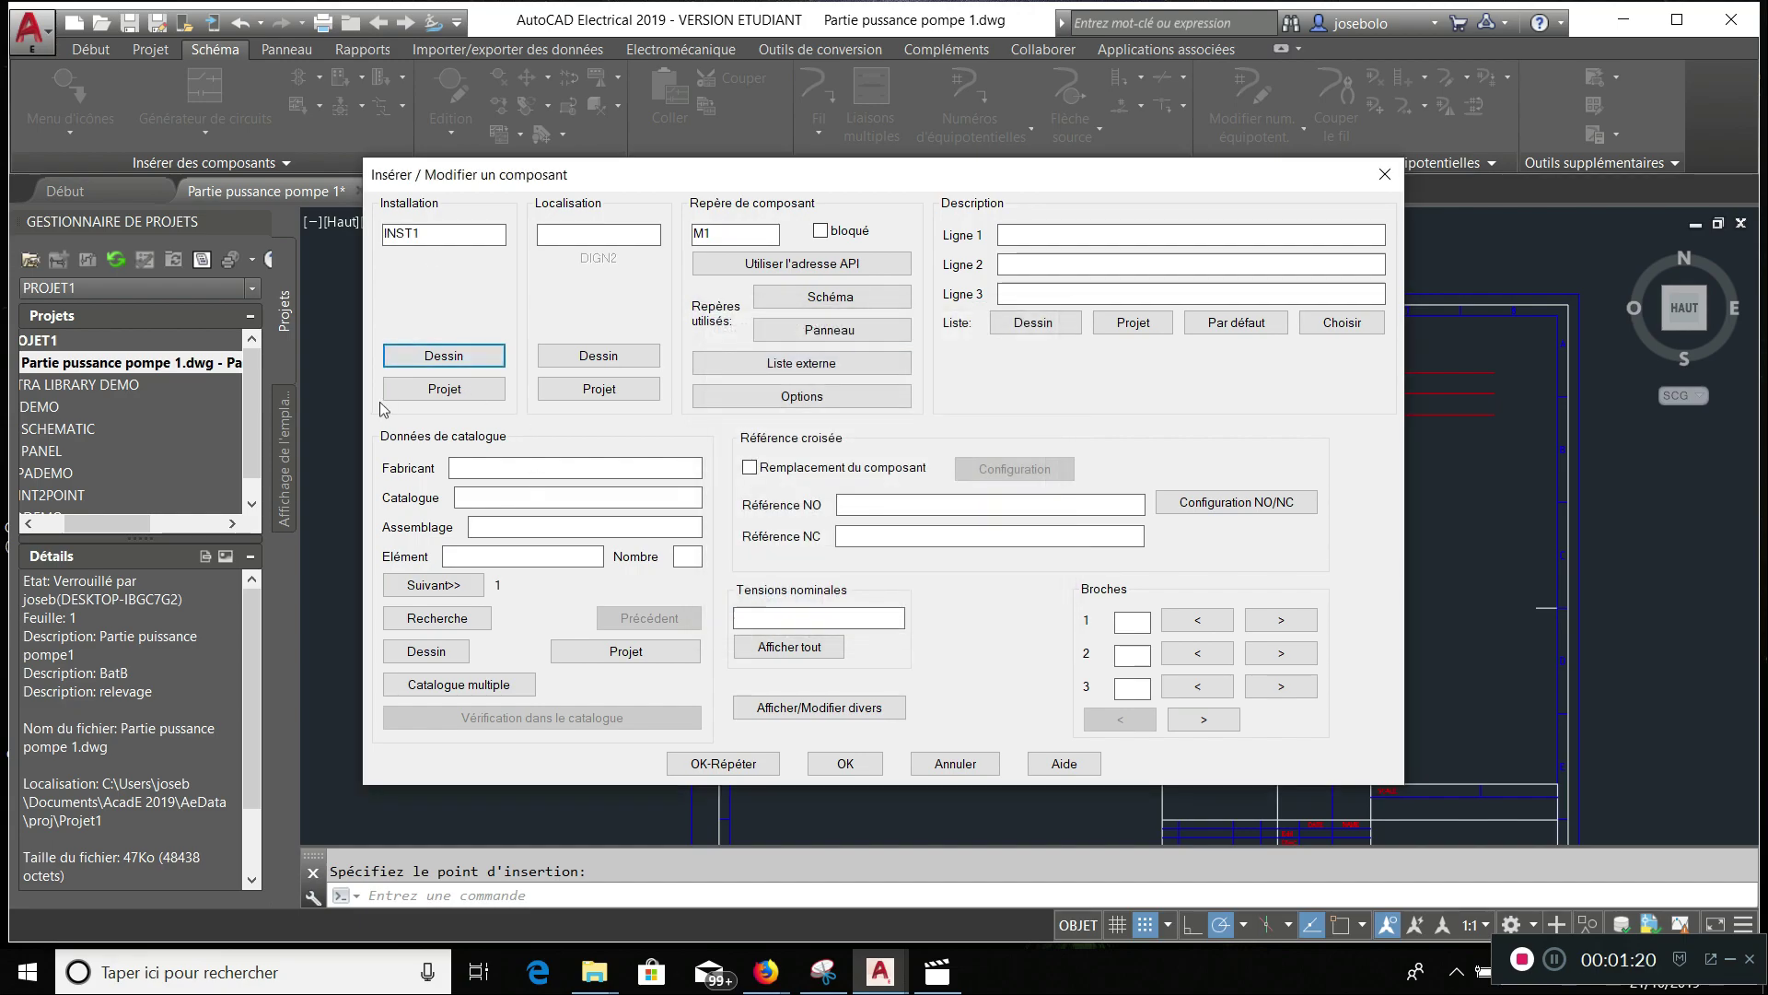
left_click(598, 356)
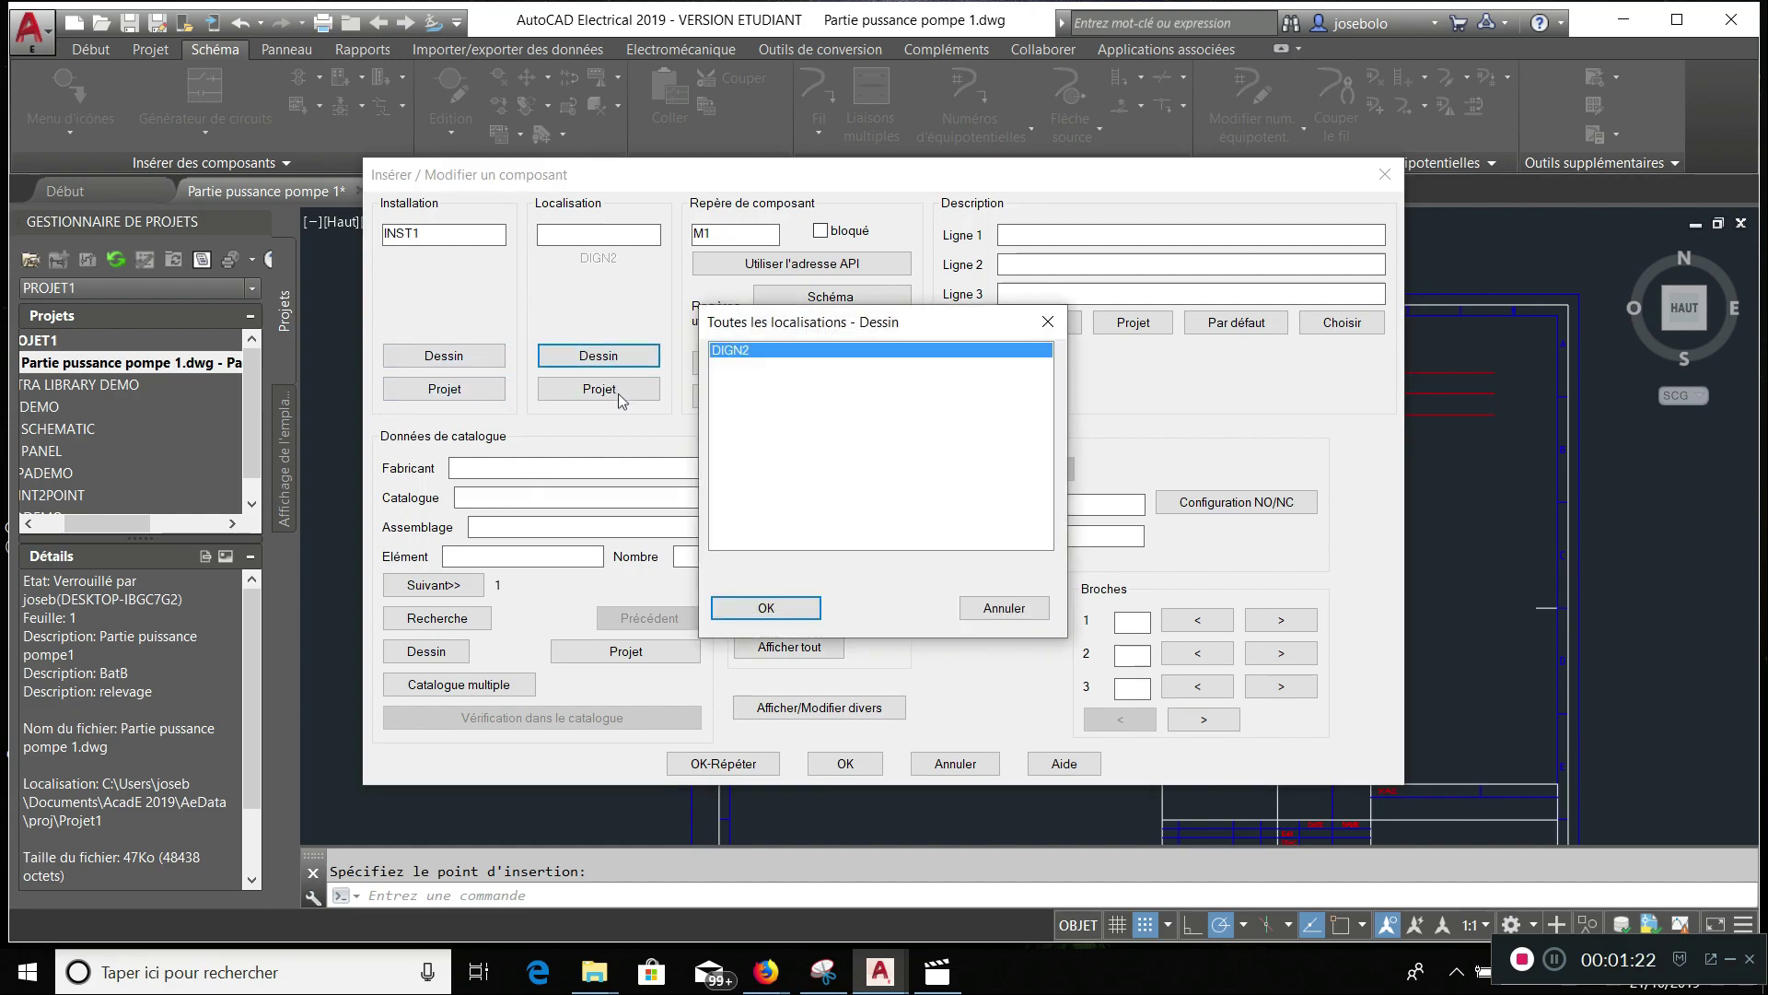
left_click(765, 608)
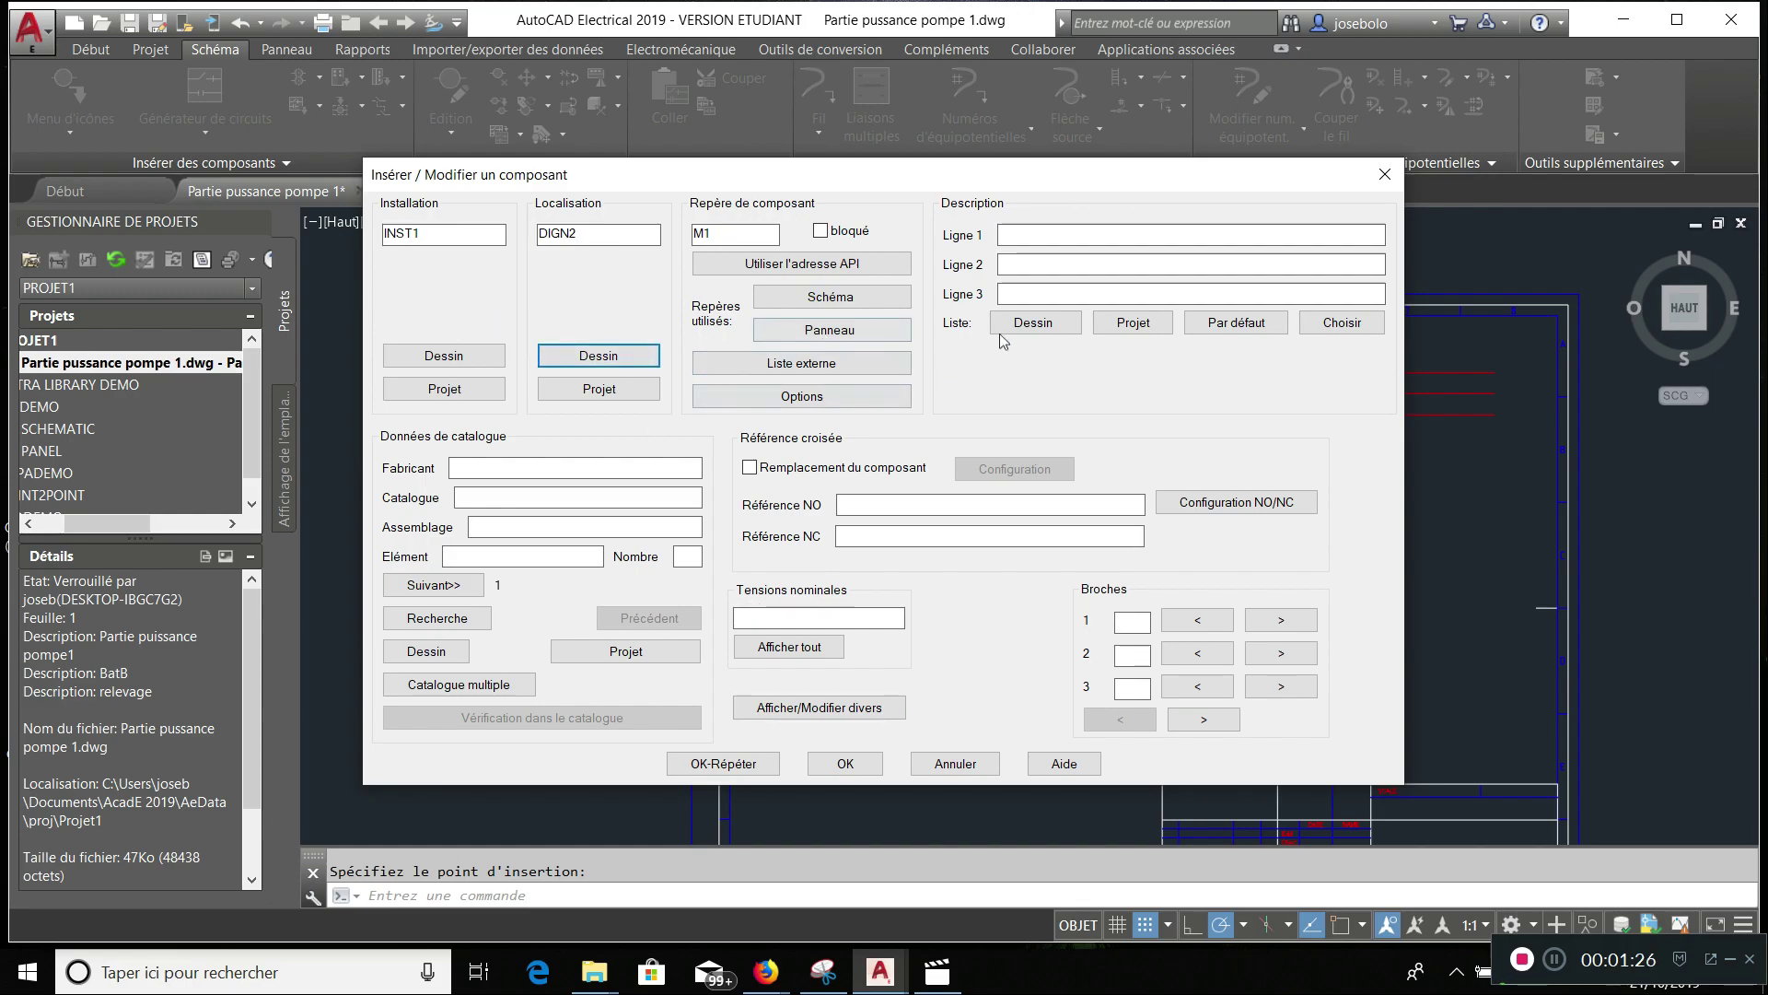
- Describe the motor as "Pompe 1" on line 1 and "3kW" on line 2, and accept its data
left_click(1049, 237)
type("Pompe")
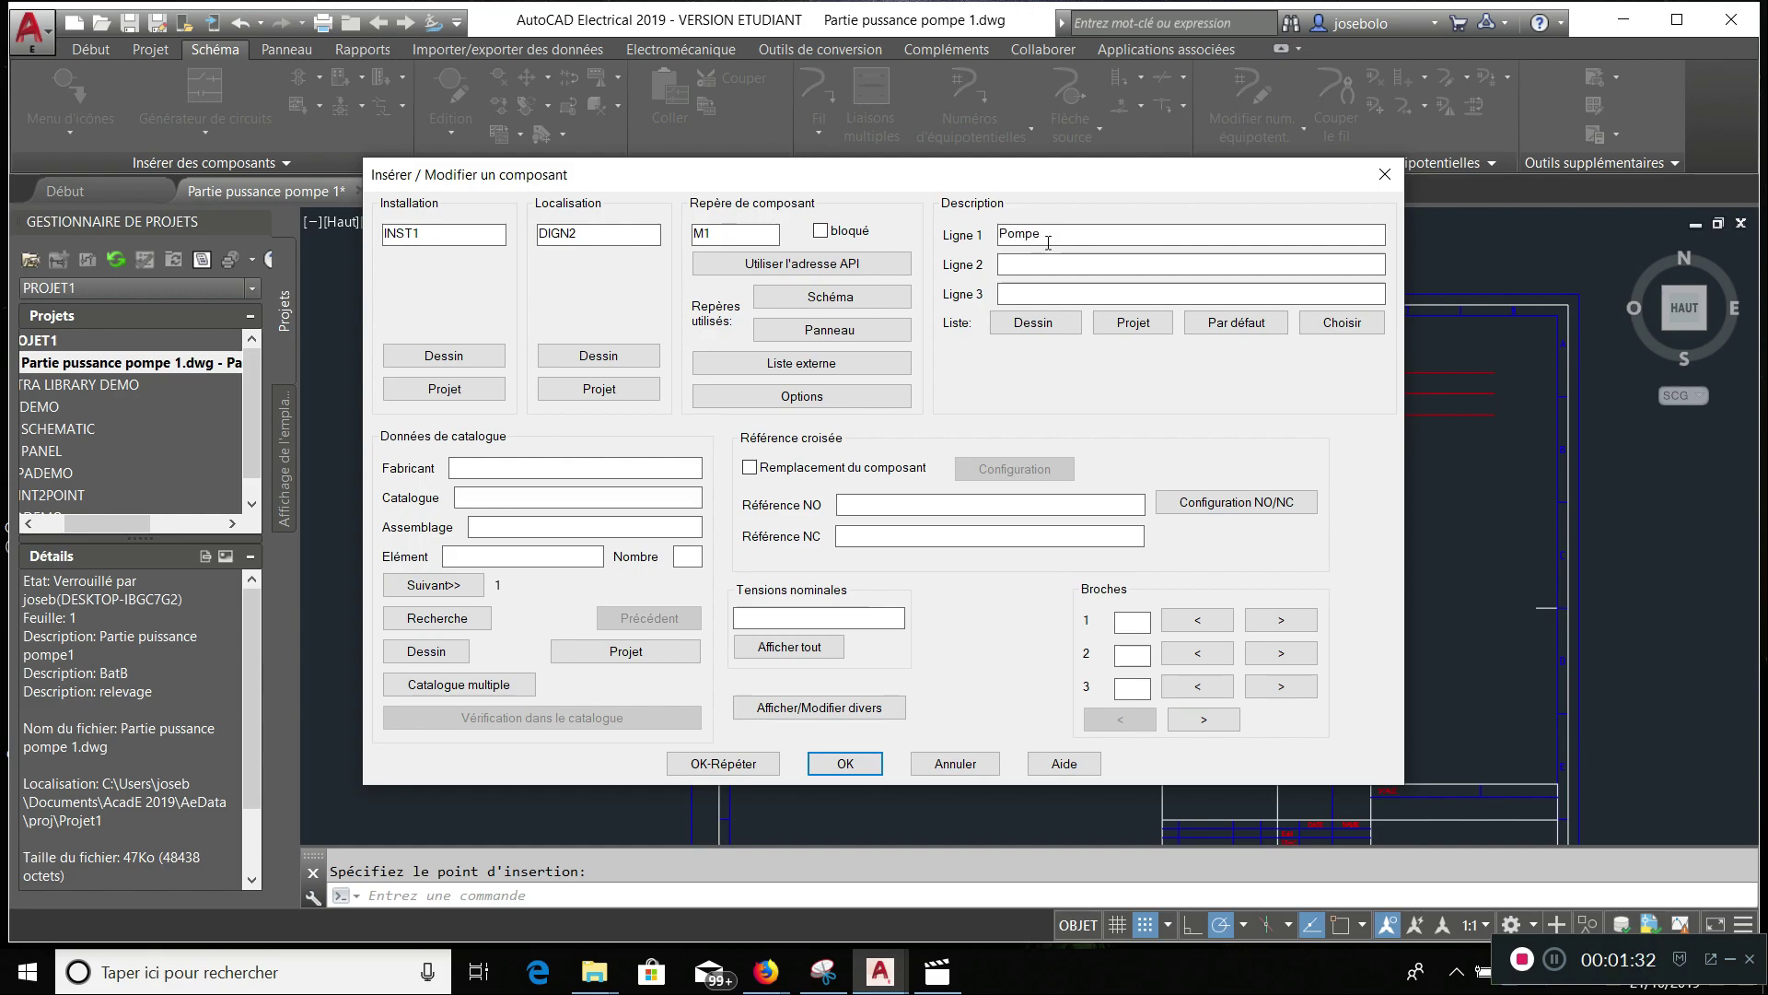
left_click(1186, 272)
type("3kW")
left_click(844, 762)
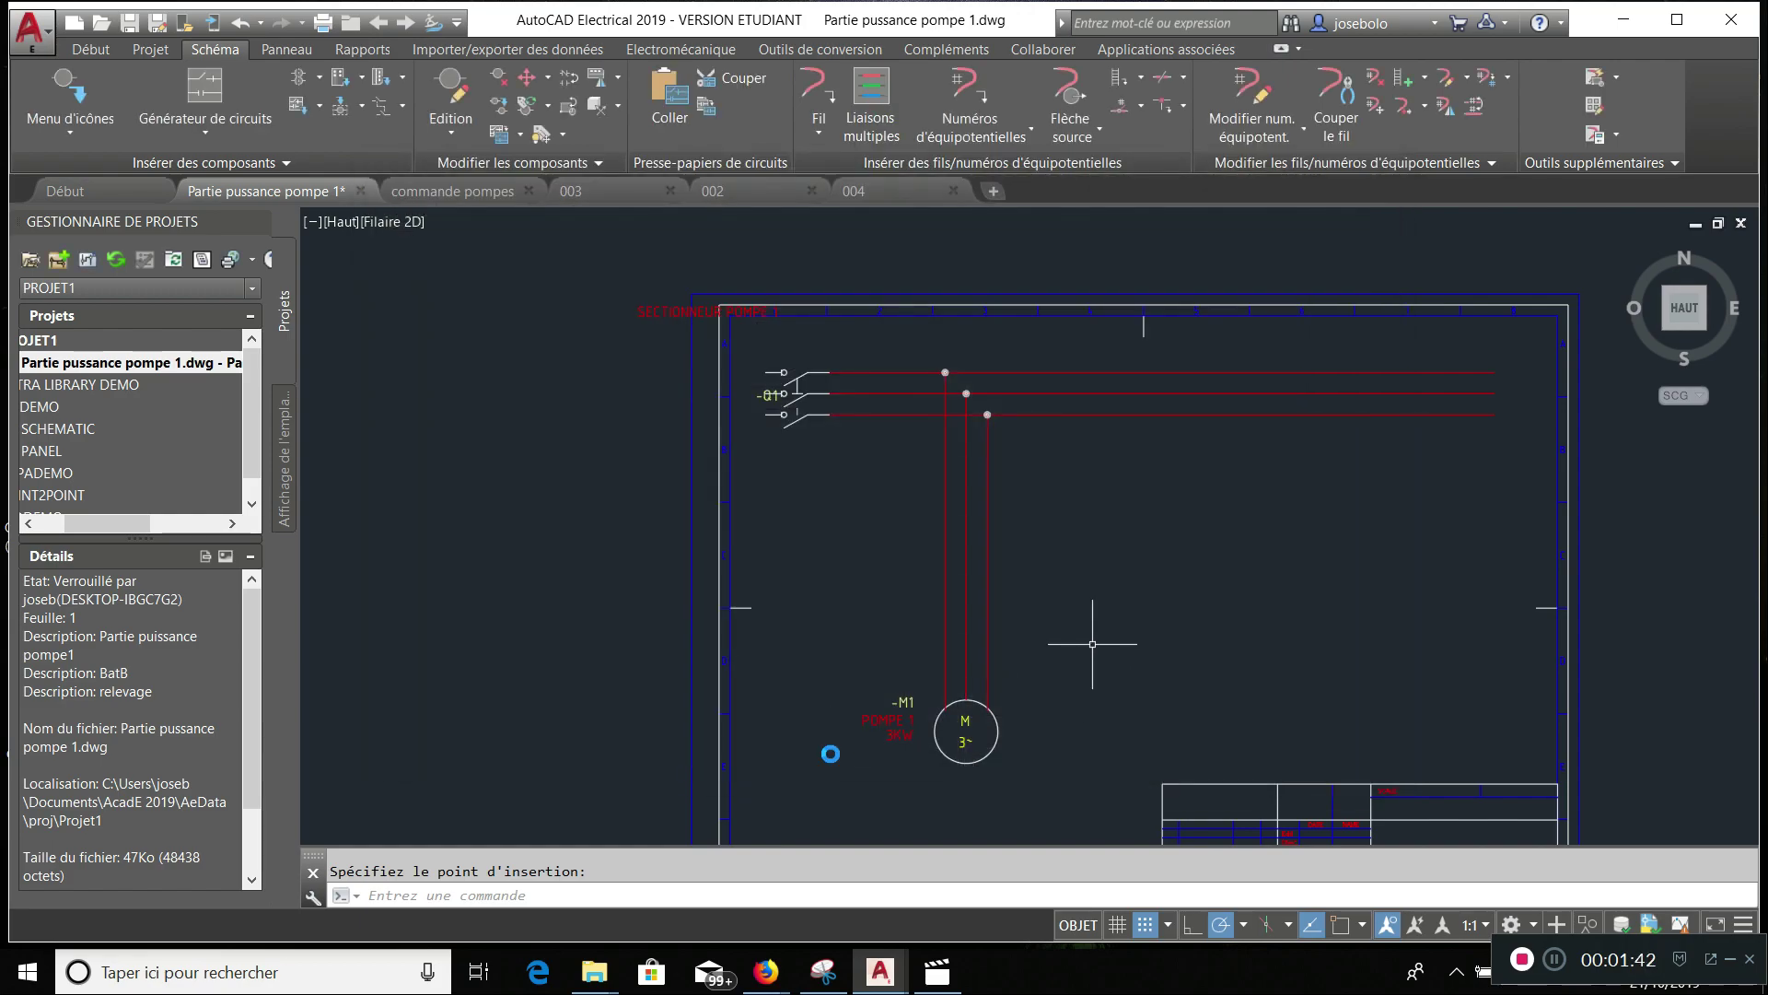
- Insert the three-pole Magnéto-thermique circuit breaker on the motor's vertical wires just below the horizontal supply lines, building the poles to the right
left_click(95, 135)
left_click(99, 181)
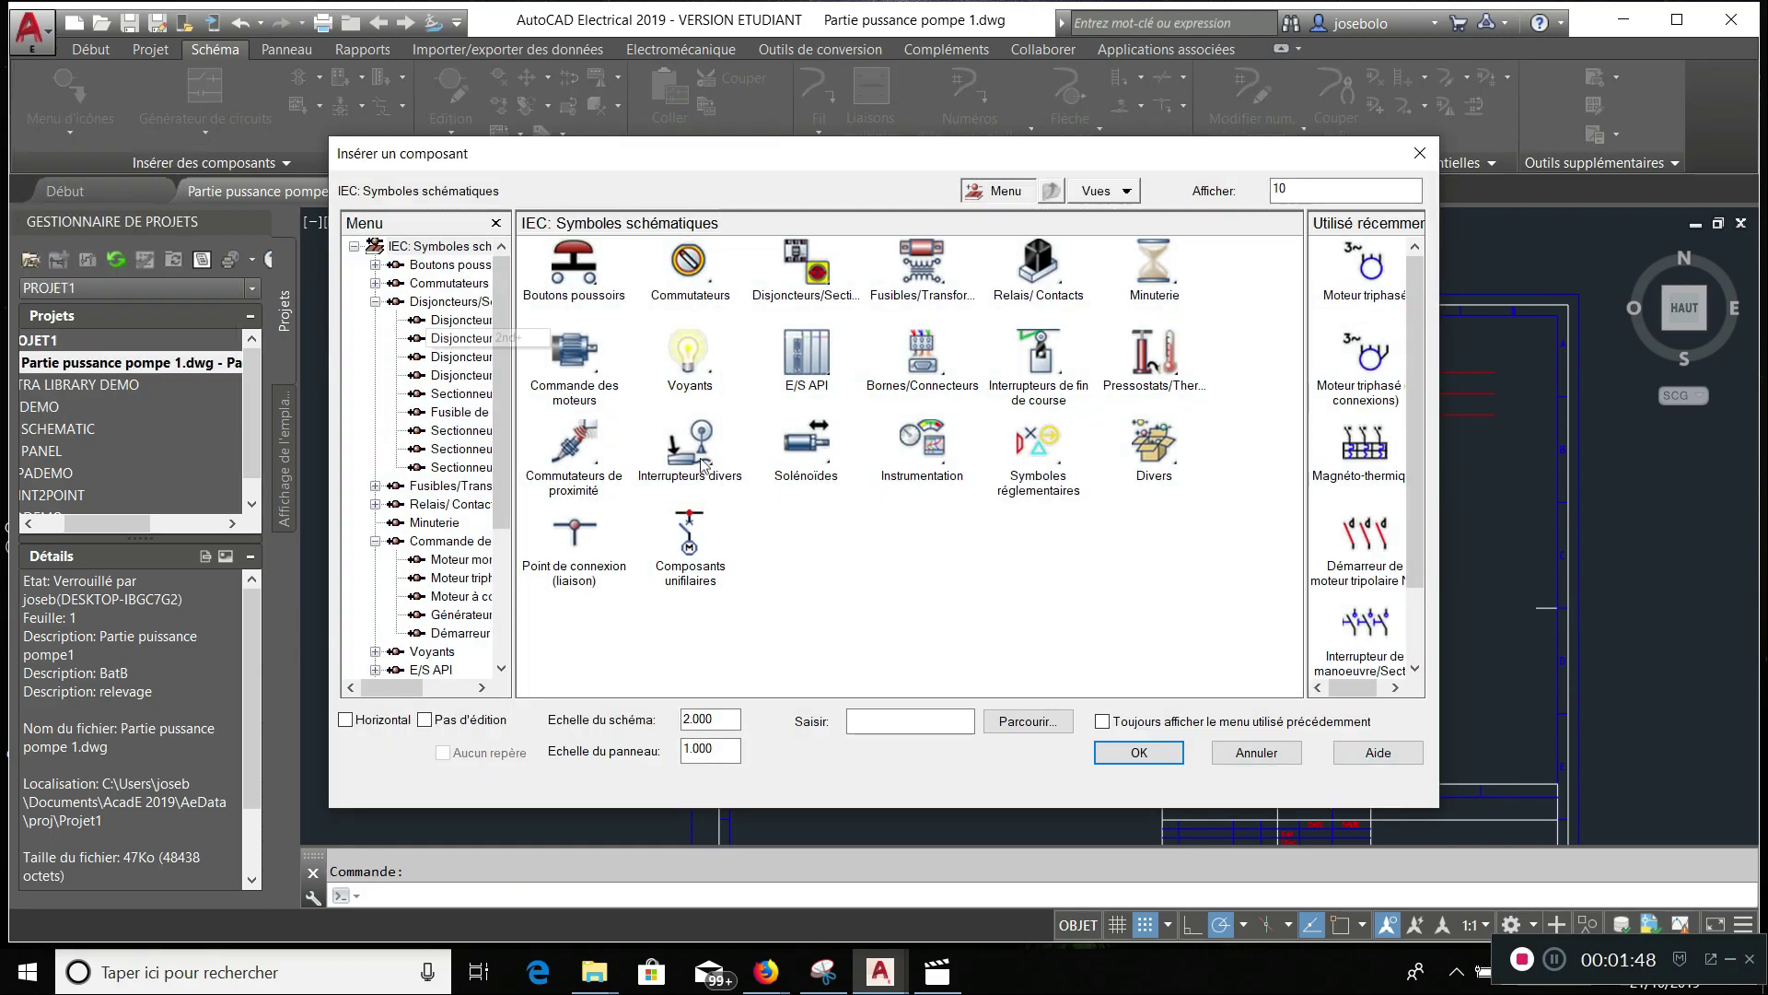
left_click(816, 296)
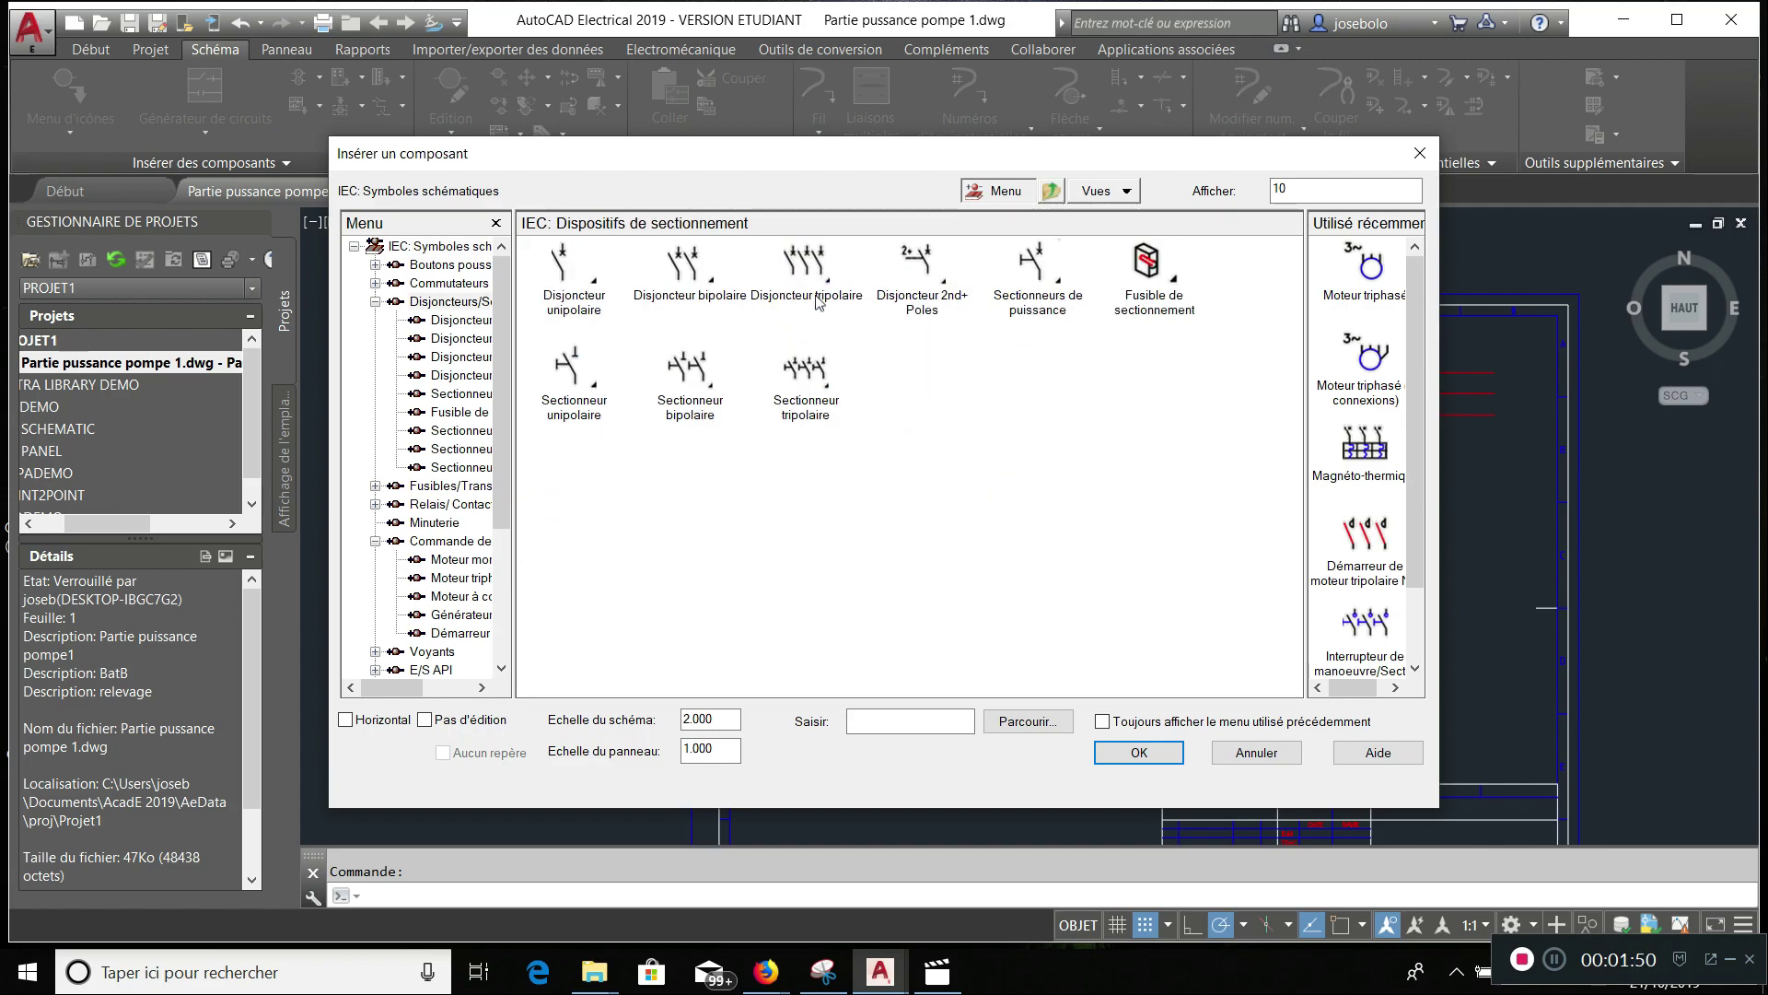
left_click(812, 275)
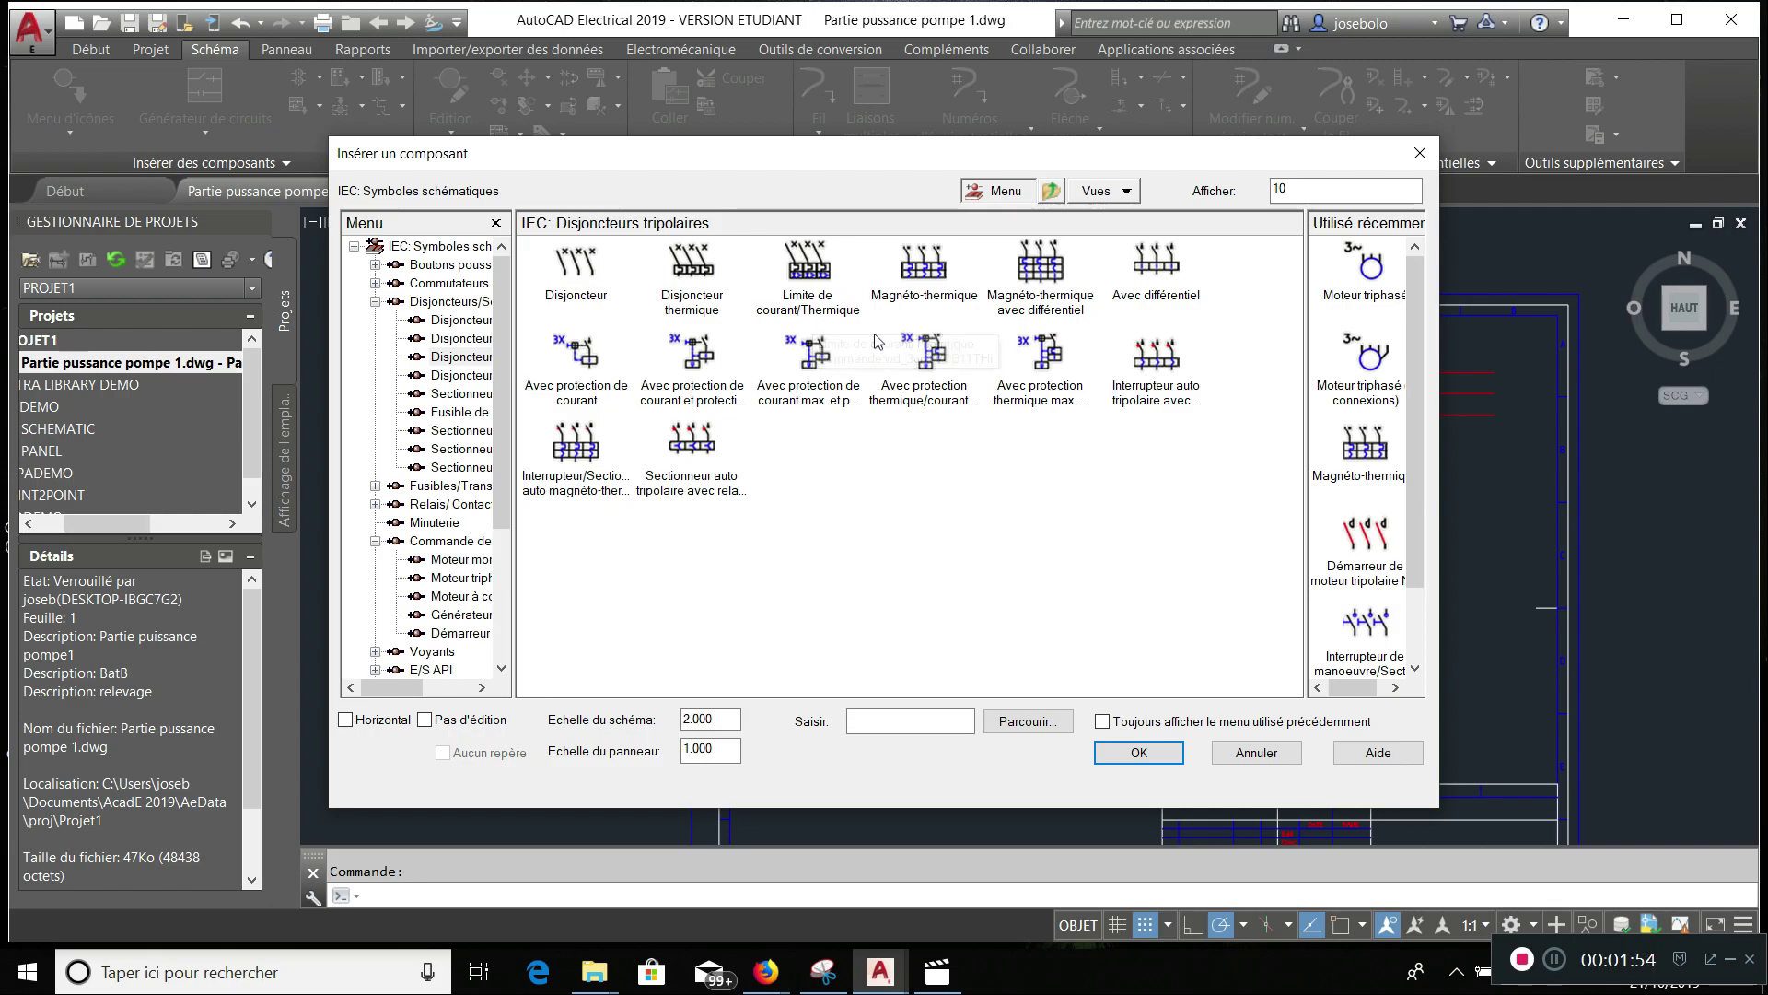
double_click(924, 262)
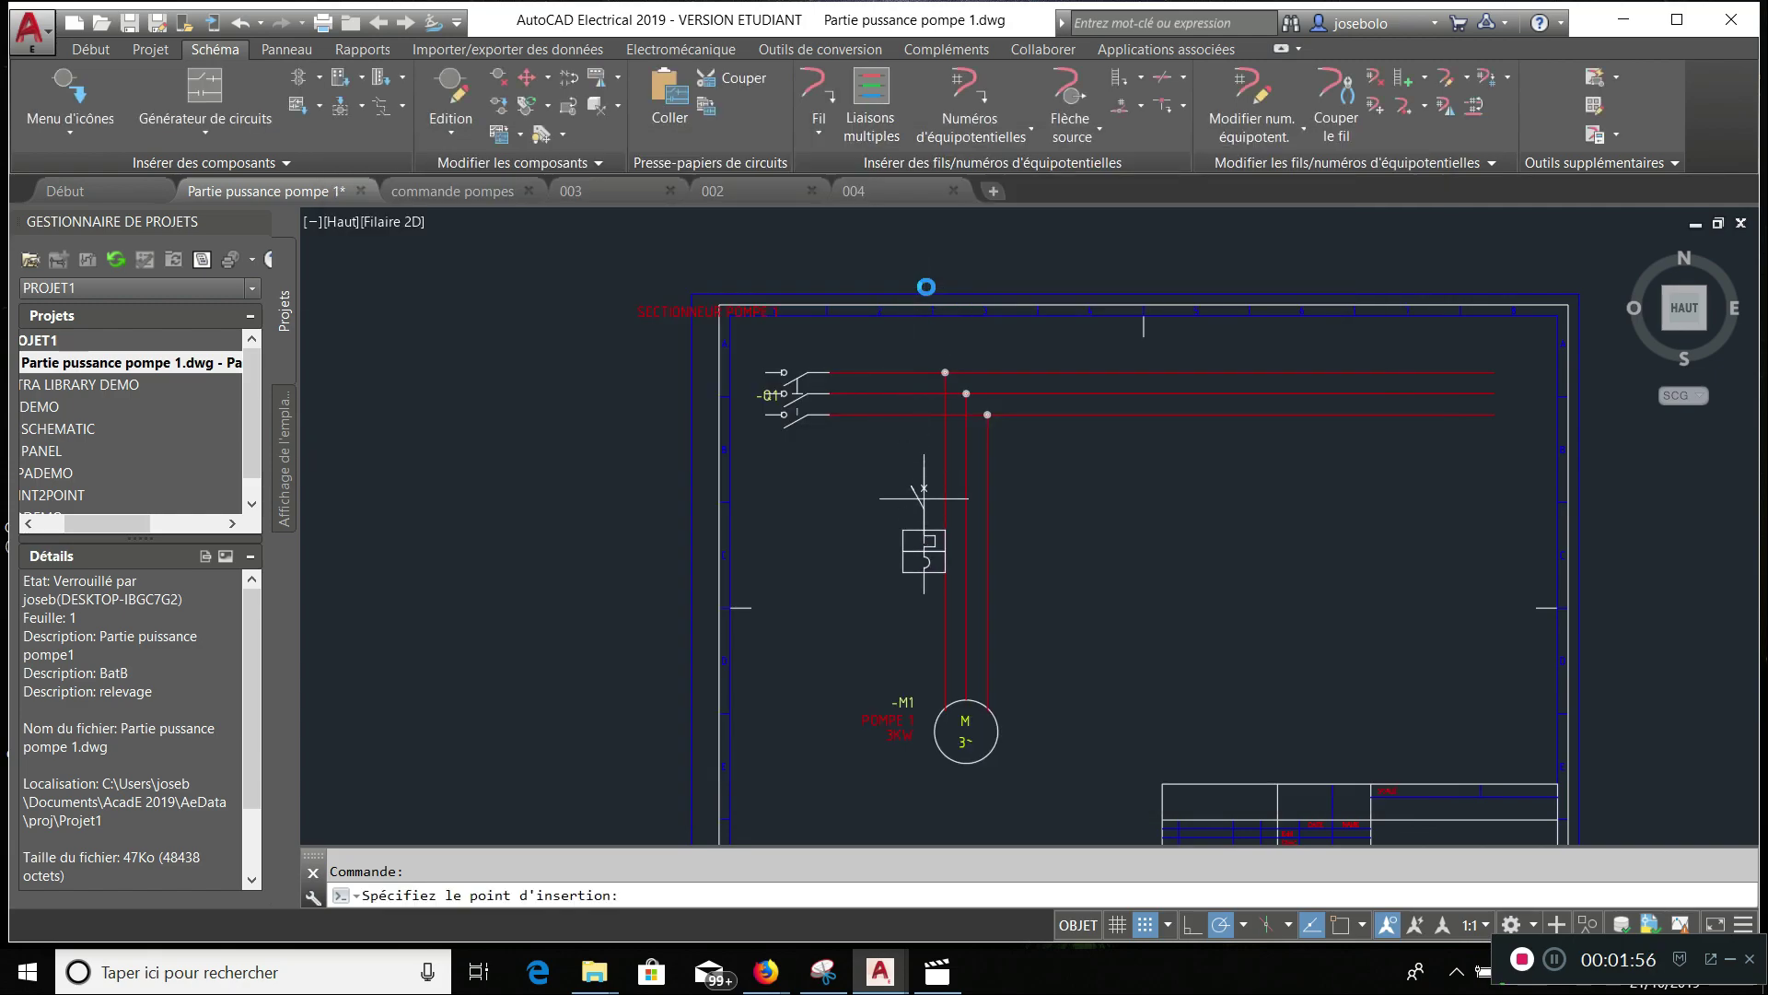
left_click(941, 480)
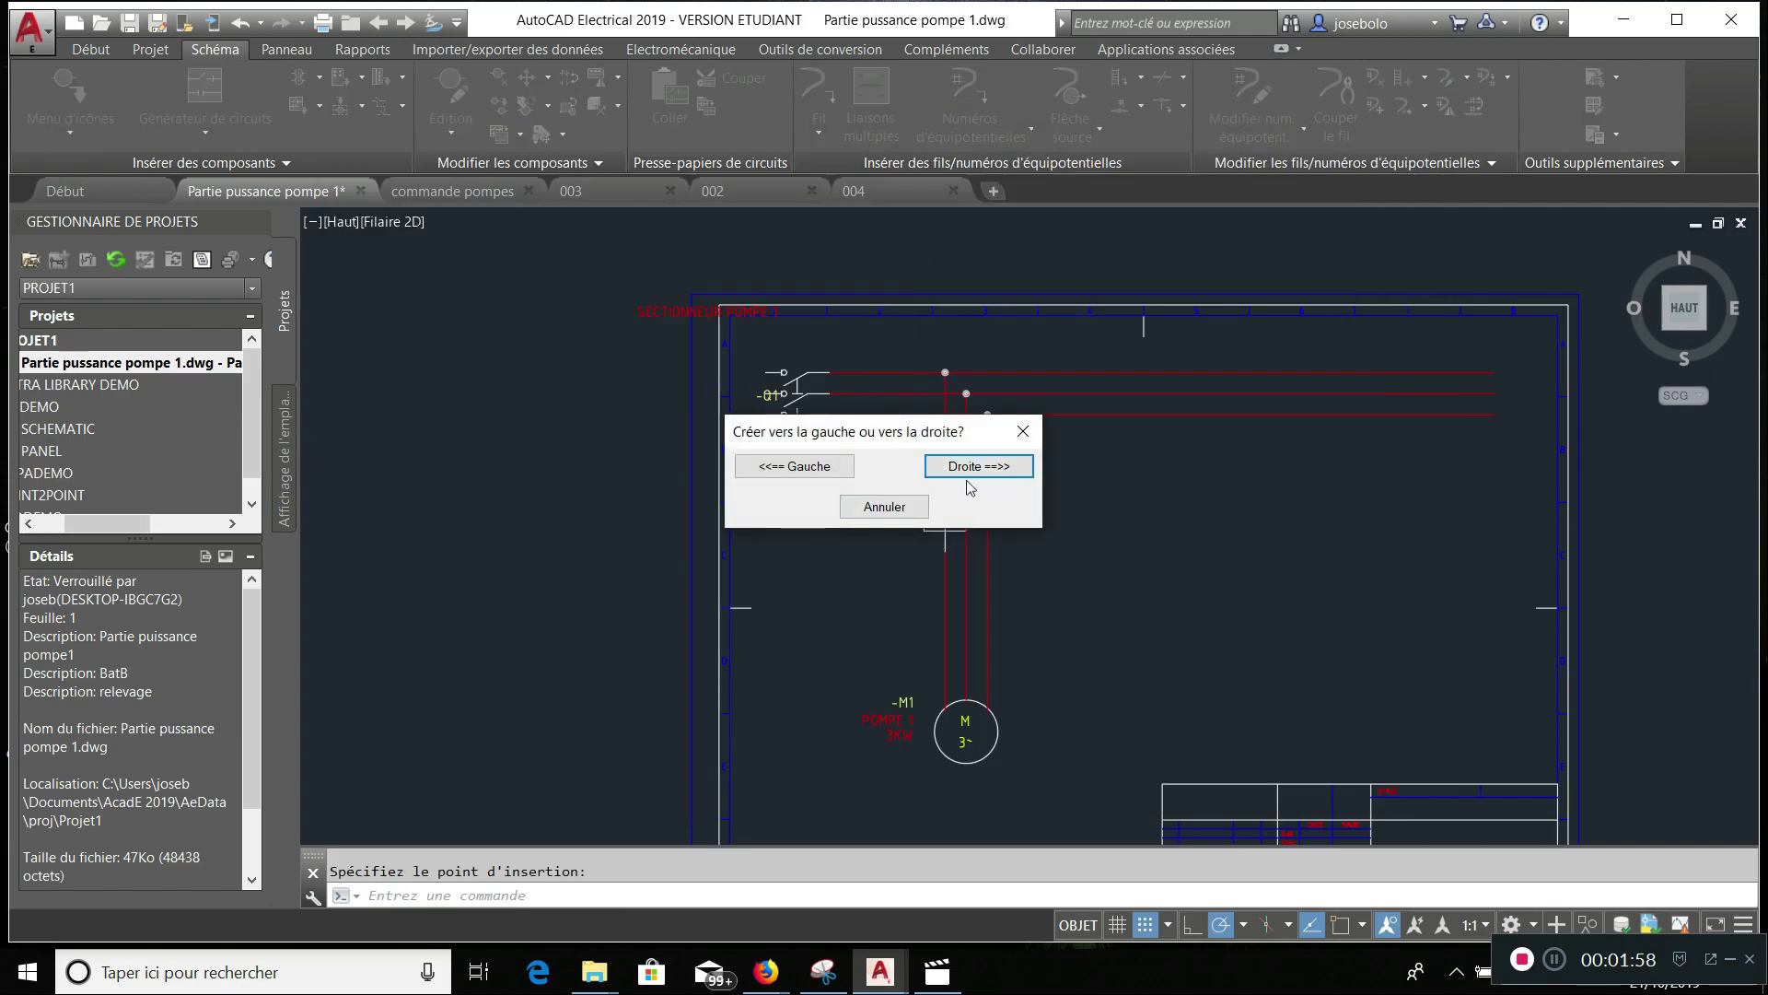
left_click(972, 468)
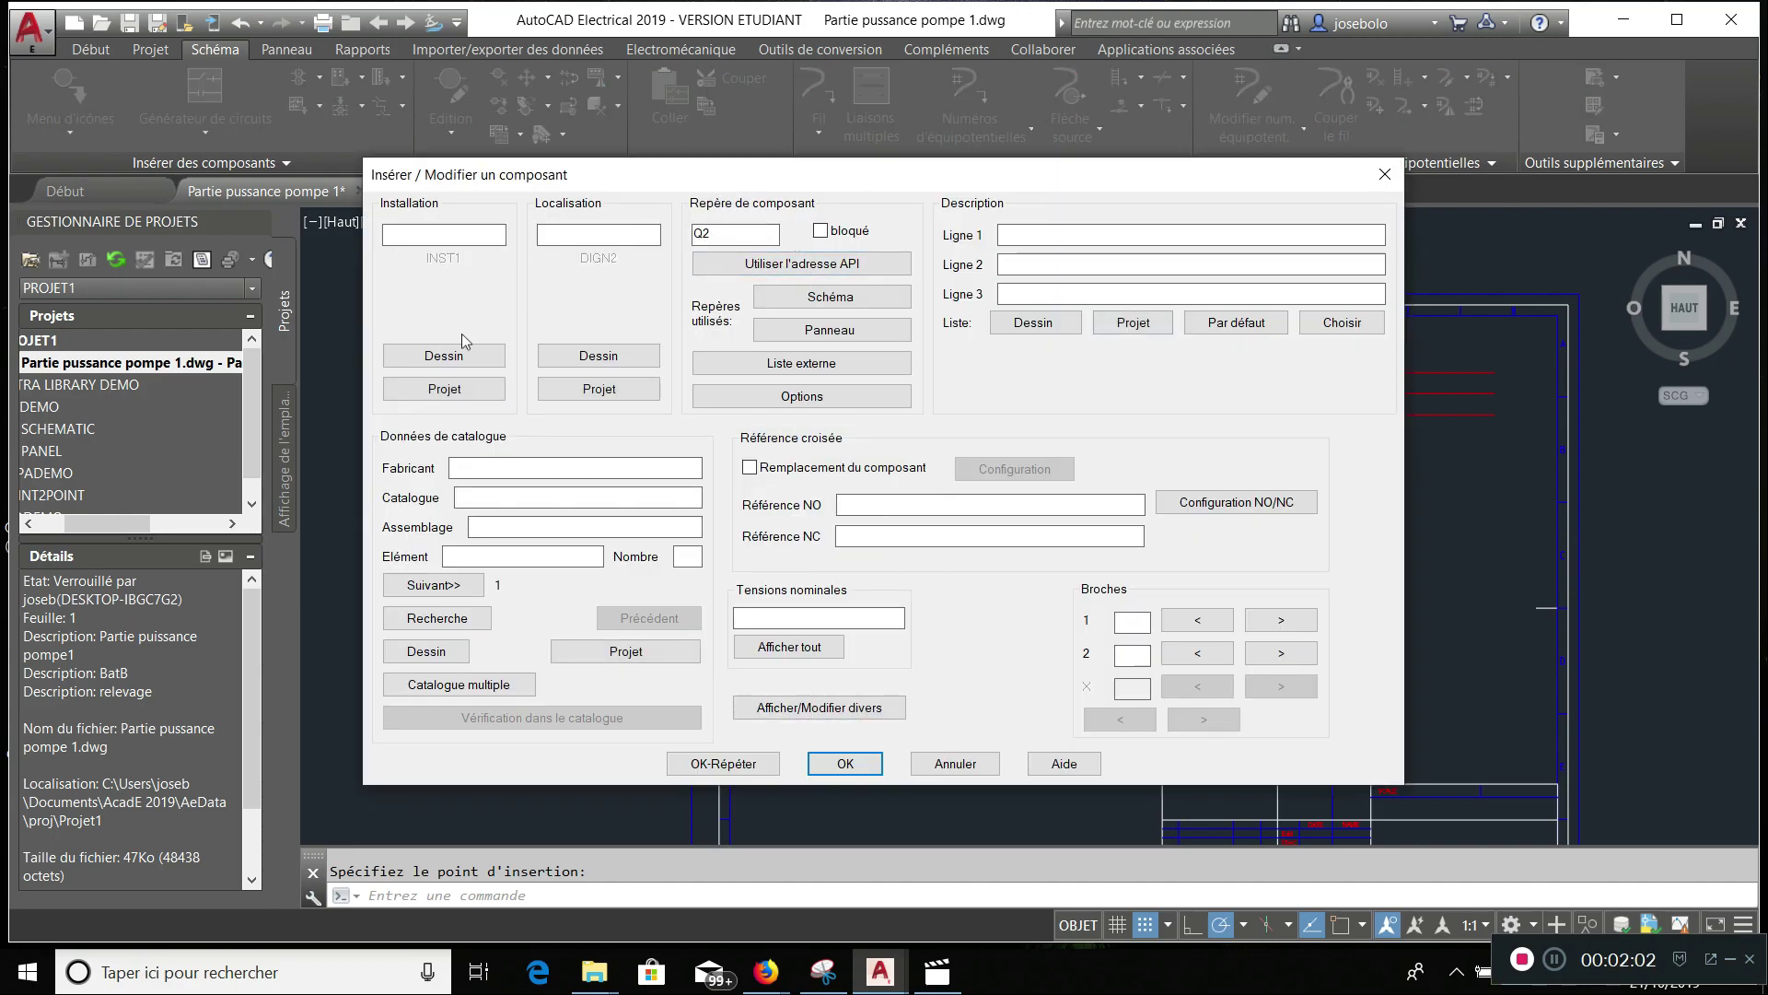
- Assign the circuit breaker the installation code INST1 and the location code DIGN2 from the drawing's lists
left_click(444, 356)
left_click(776, 609)
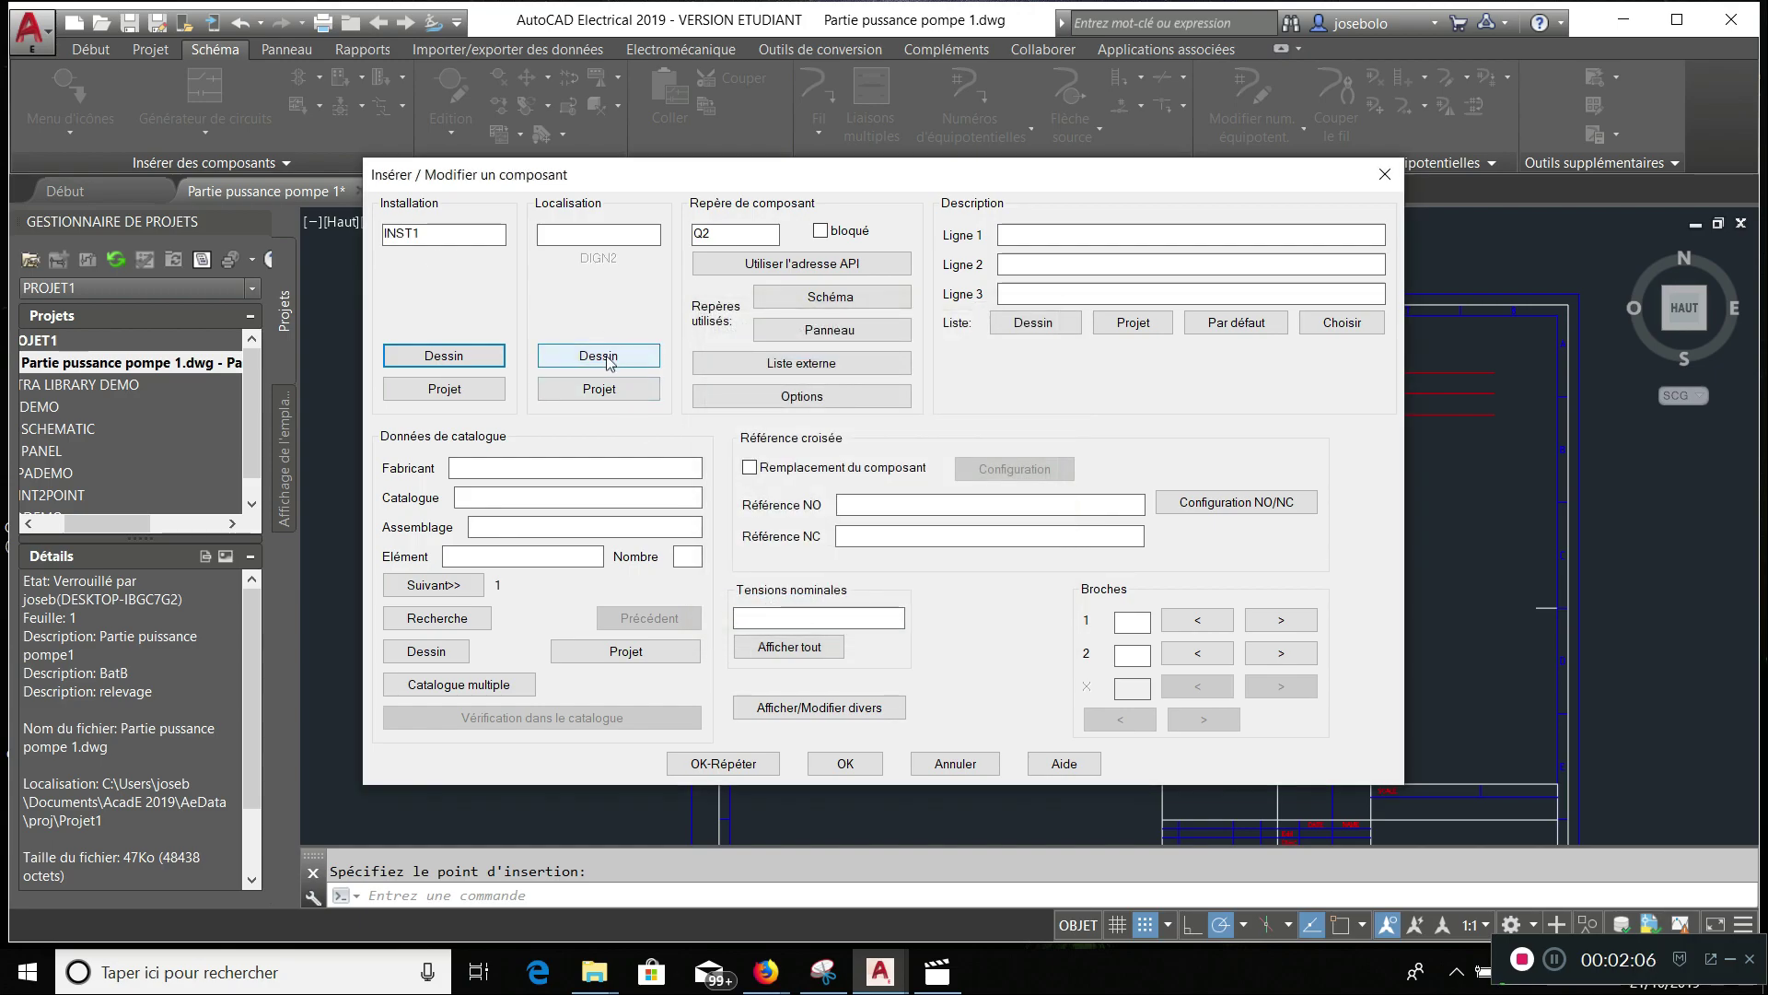
left_click(607, 355)
left_click(766, 604)
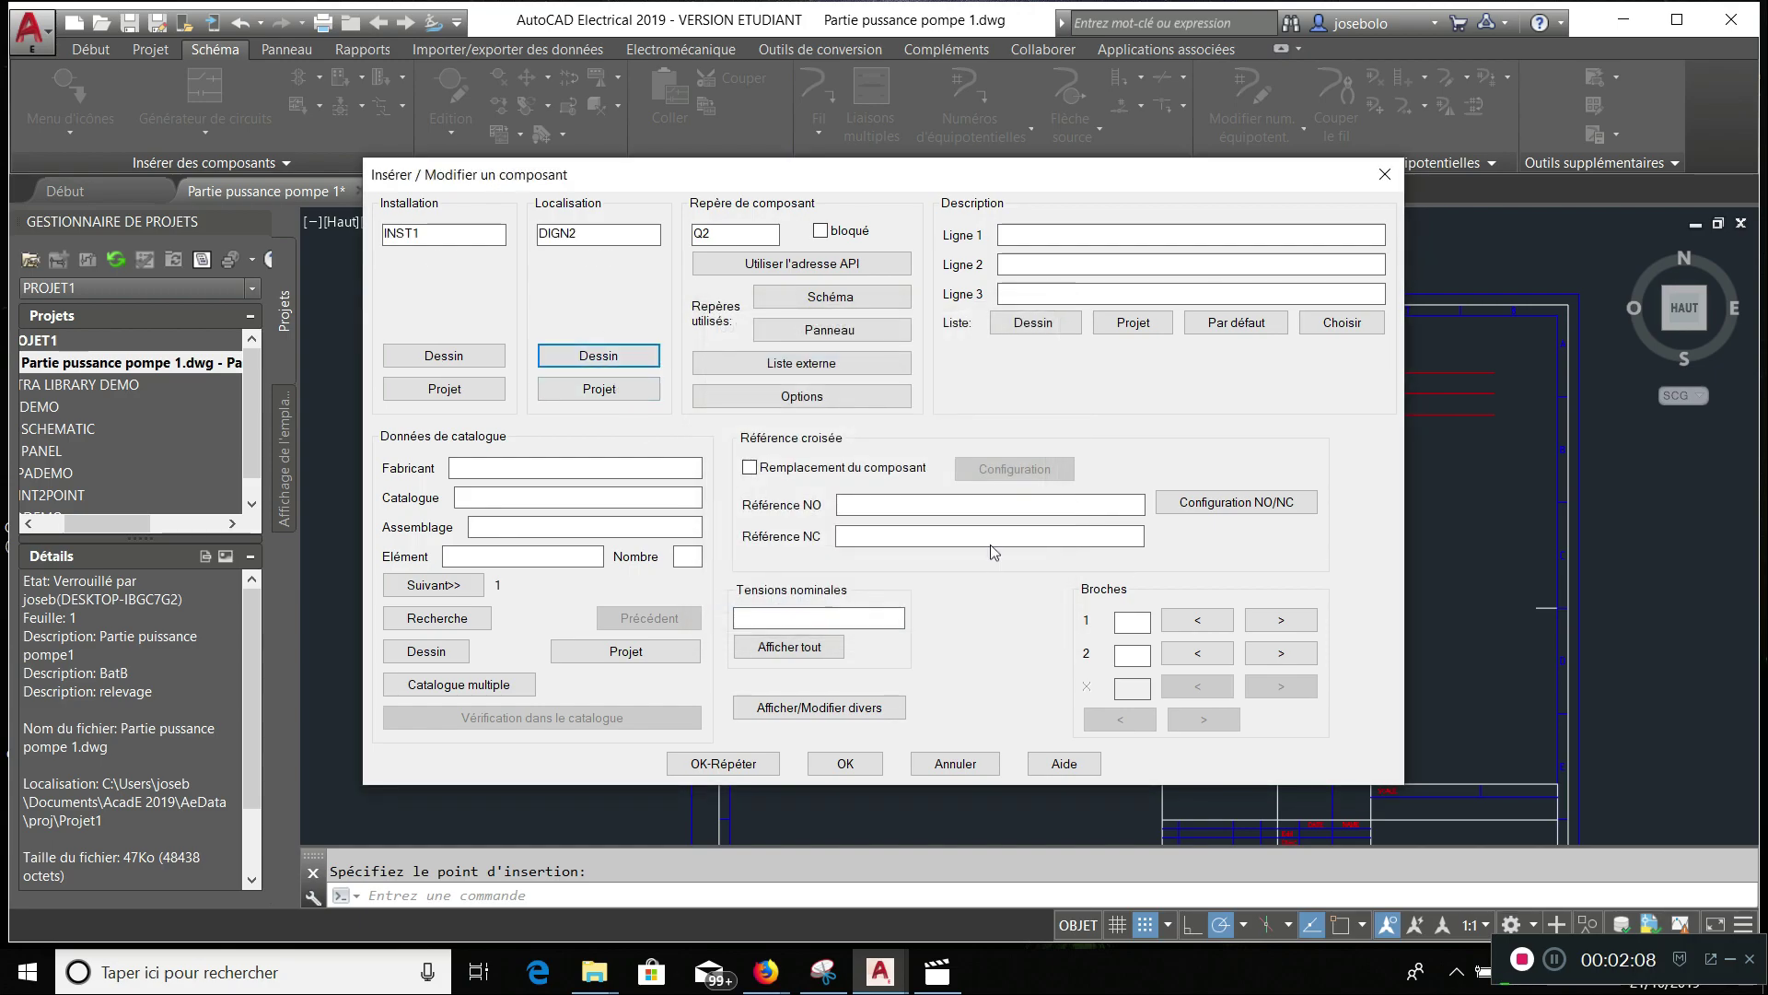
- Describe the circuit breaker as "Disjoncteur pompe1" on line 1 and accept its data
left_click(1103, 236)
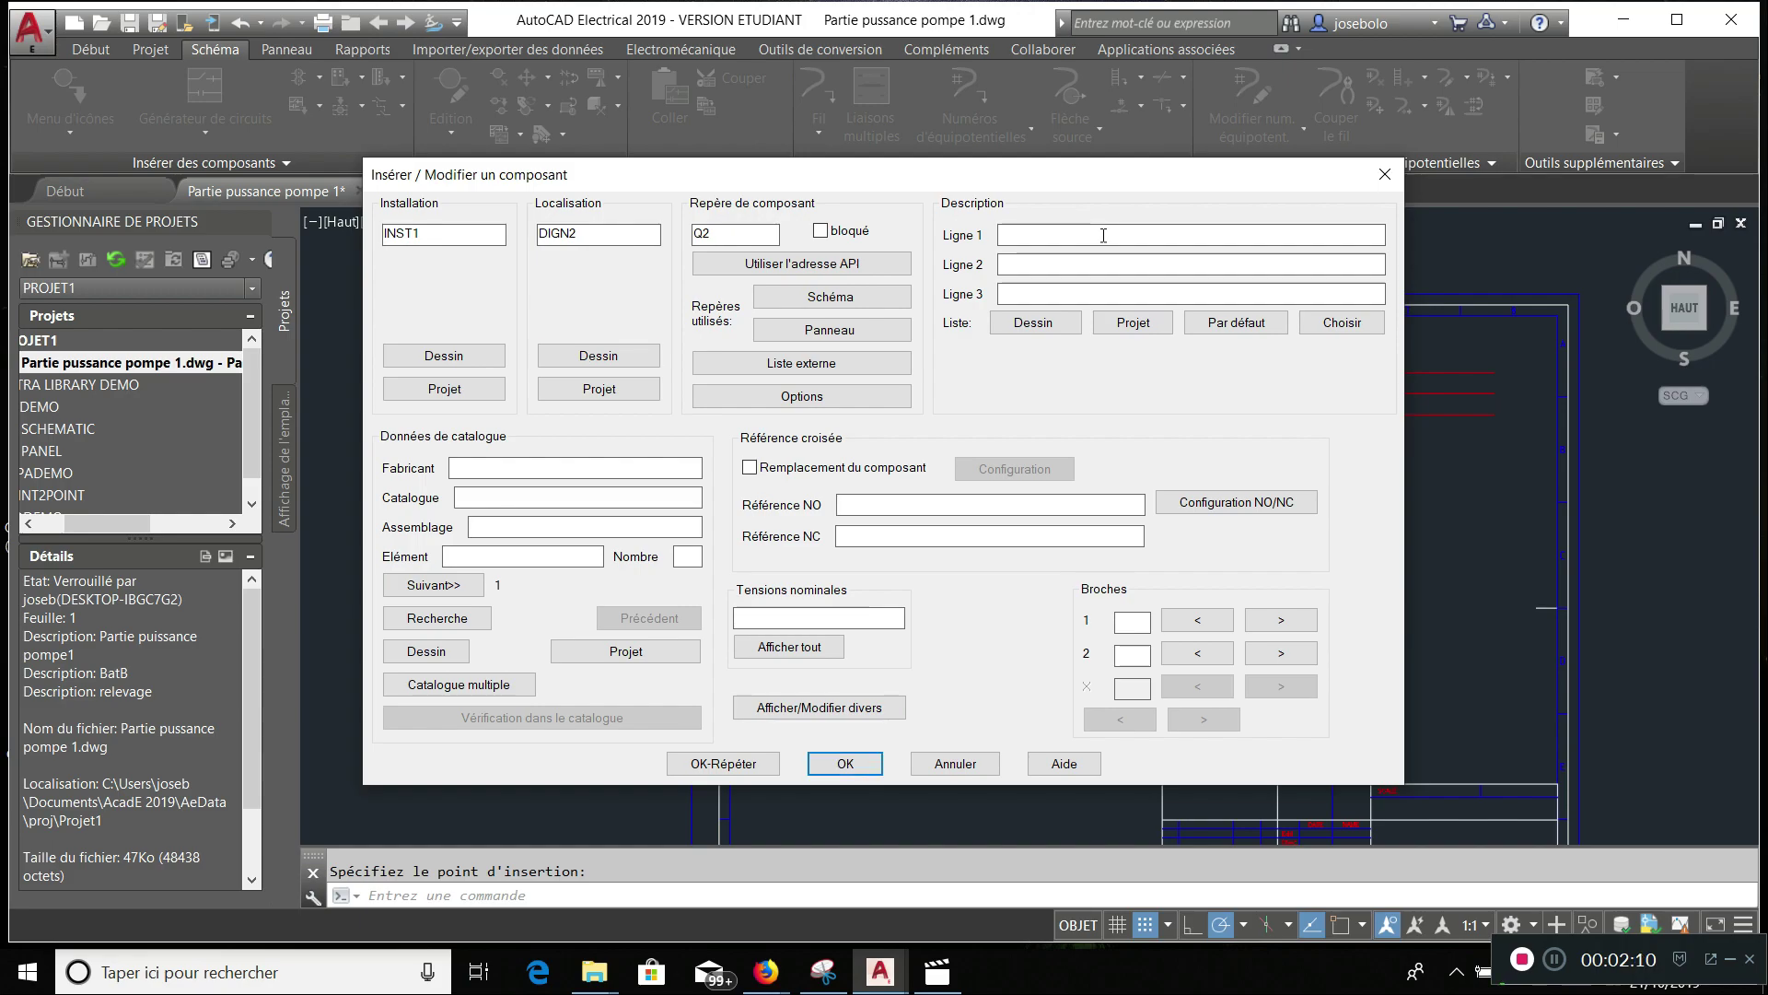
type("Disjoncteur pompe1")
left_click(846, 763)
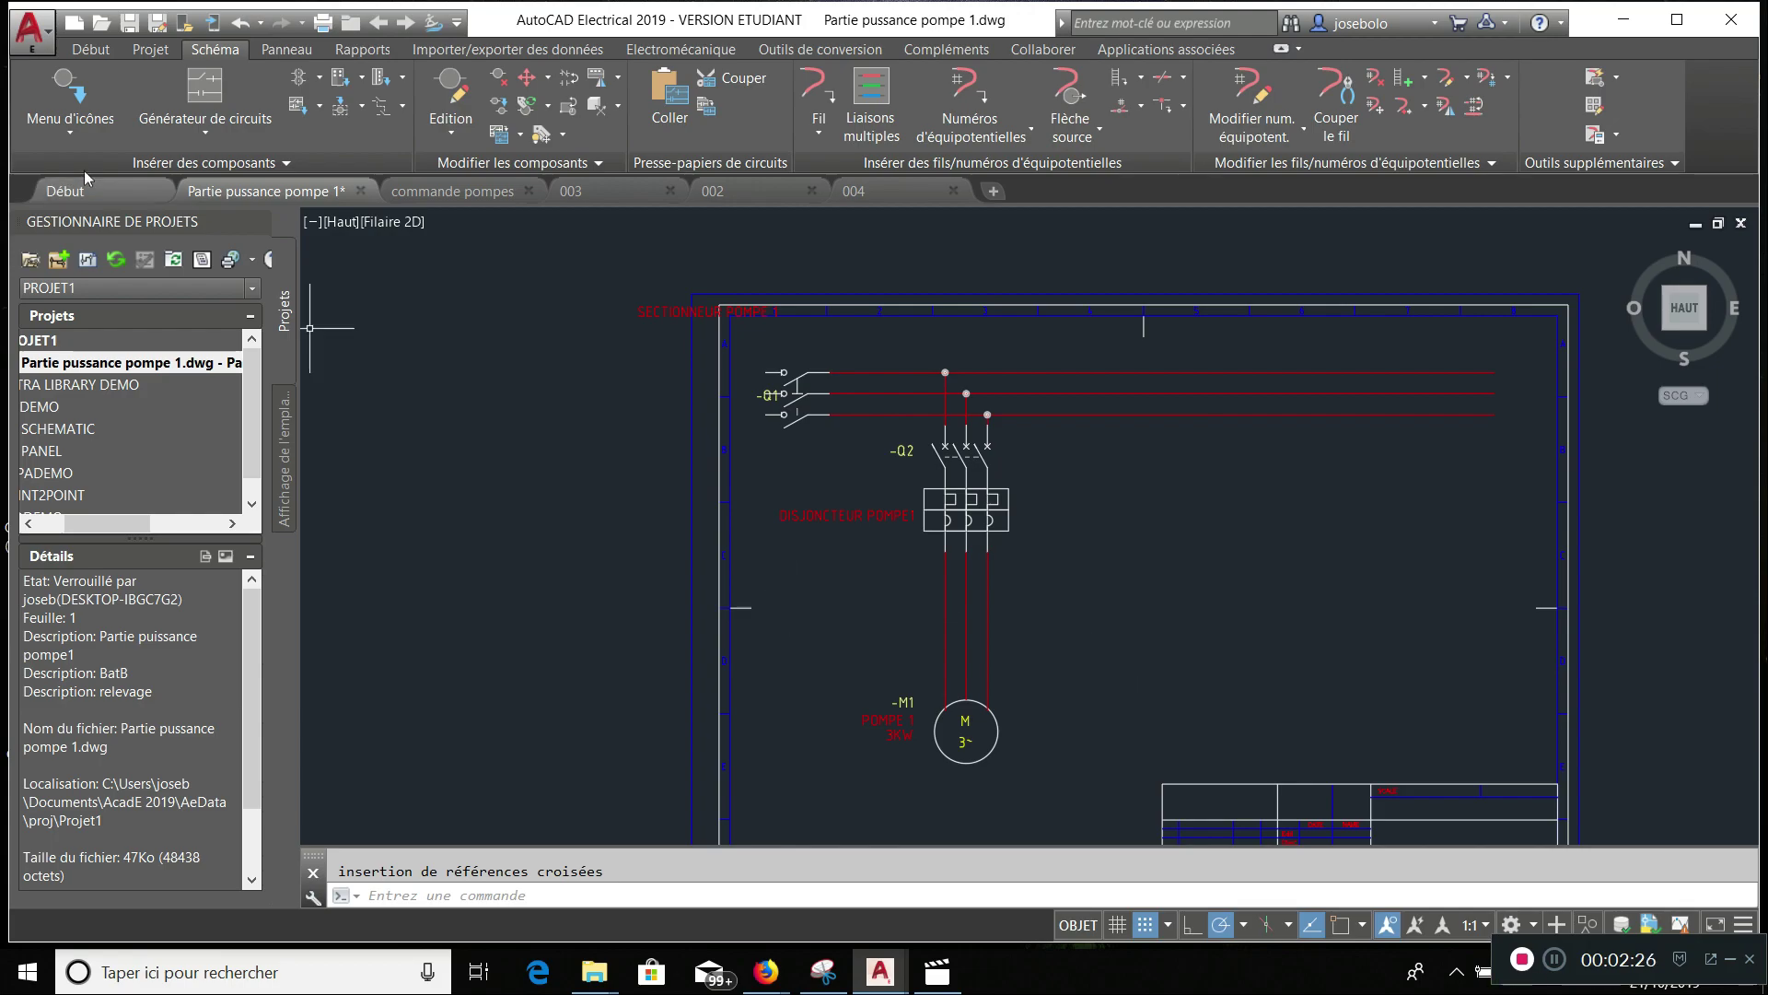
- Insert the normally open Démarreur de moteur tripolaire symbol on the vertical wires between the breaker and the motor, building the poles to the right
left_click(101, 135)
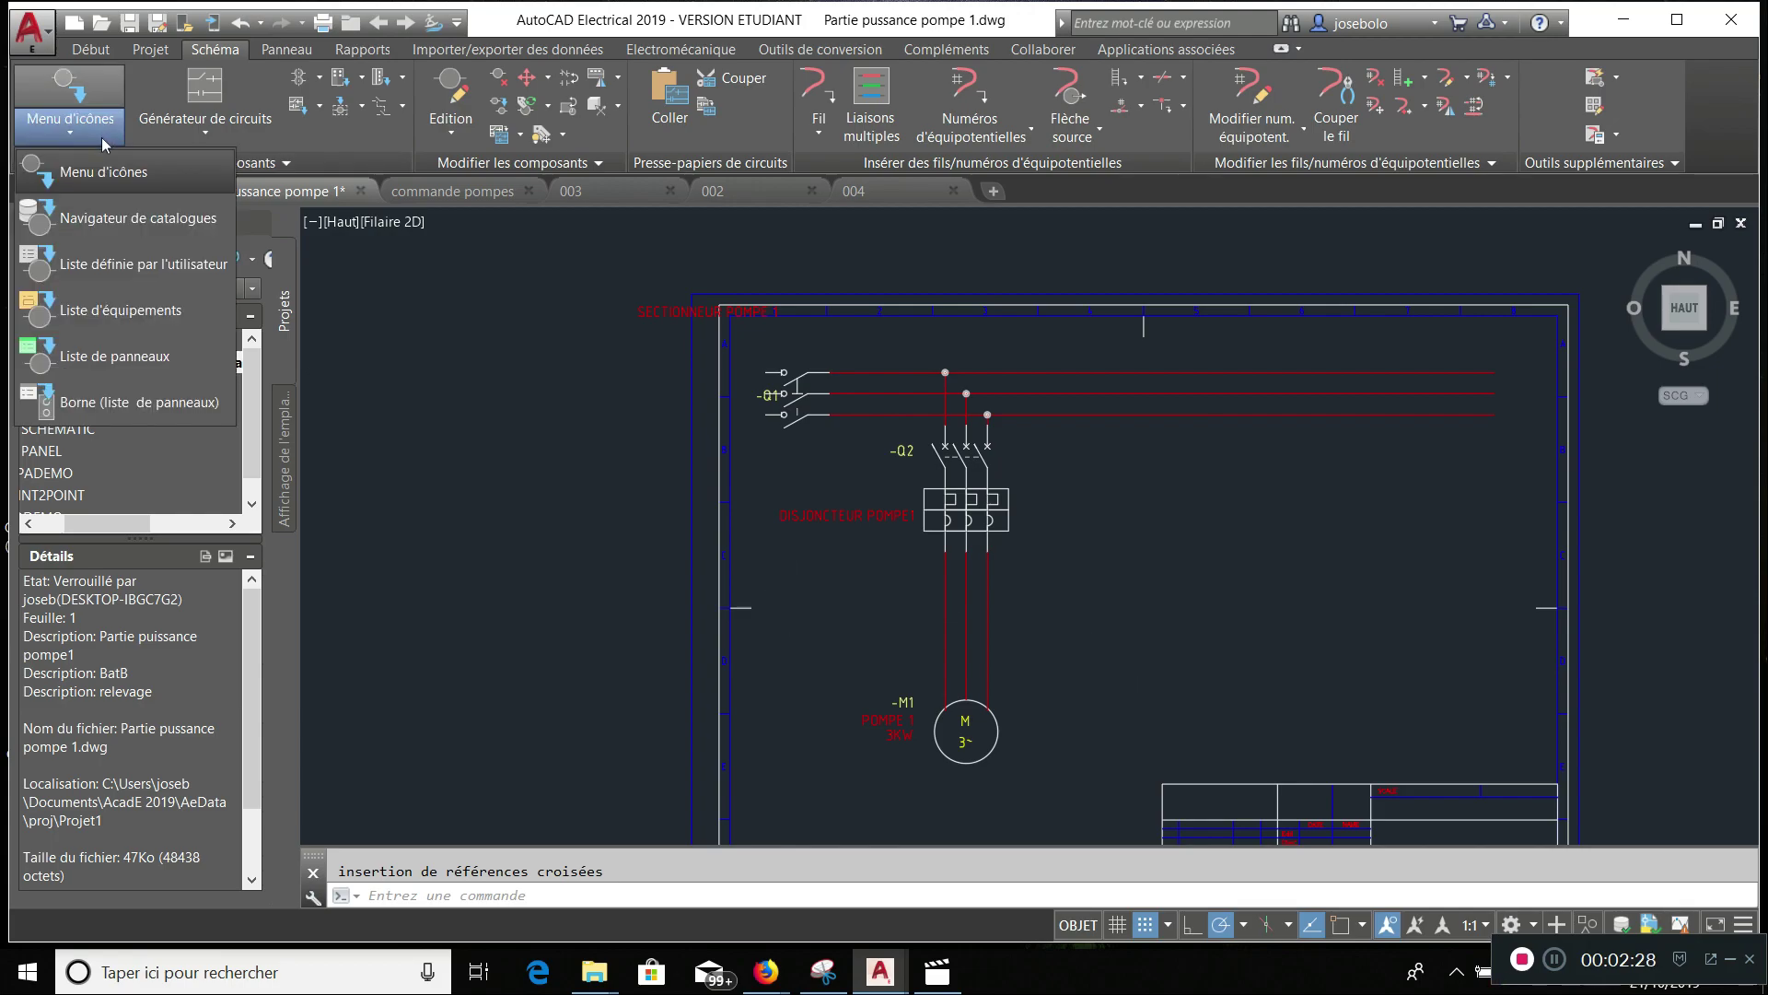
left_click(123, 162)
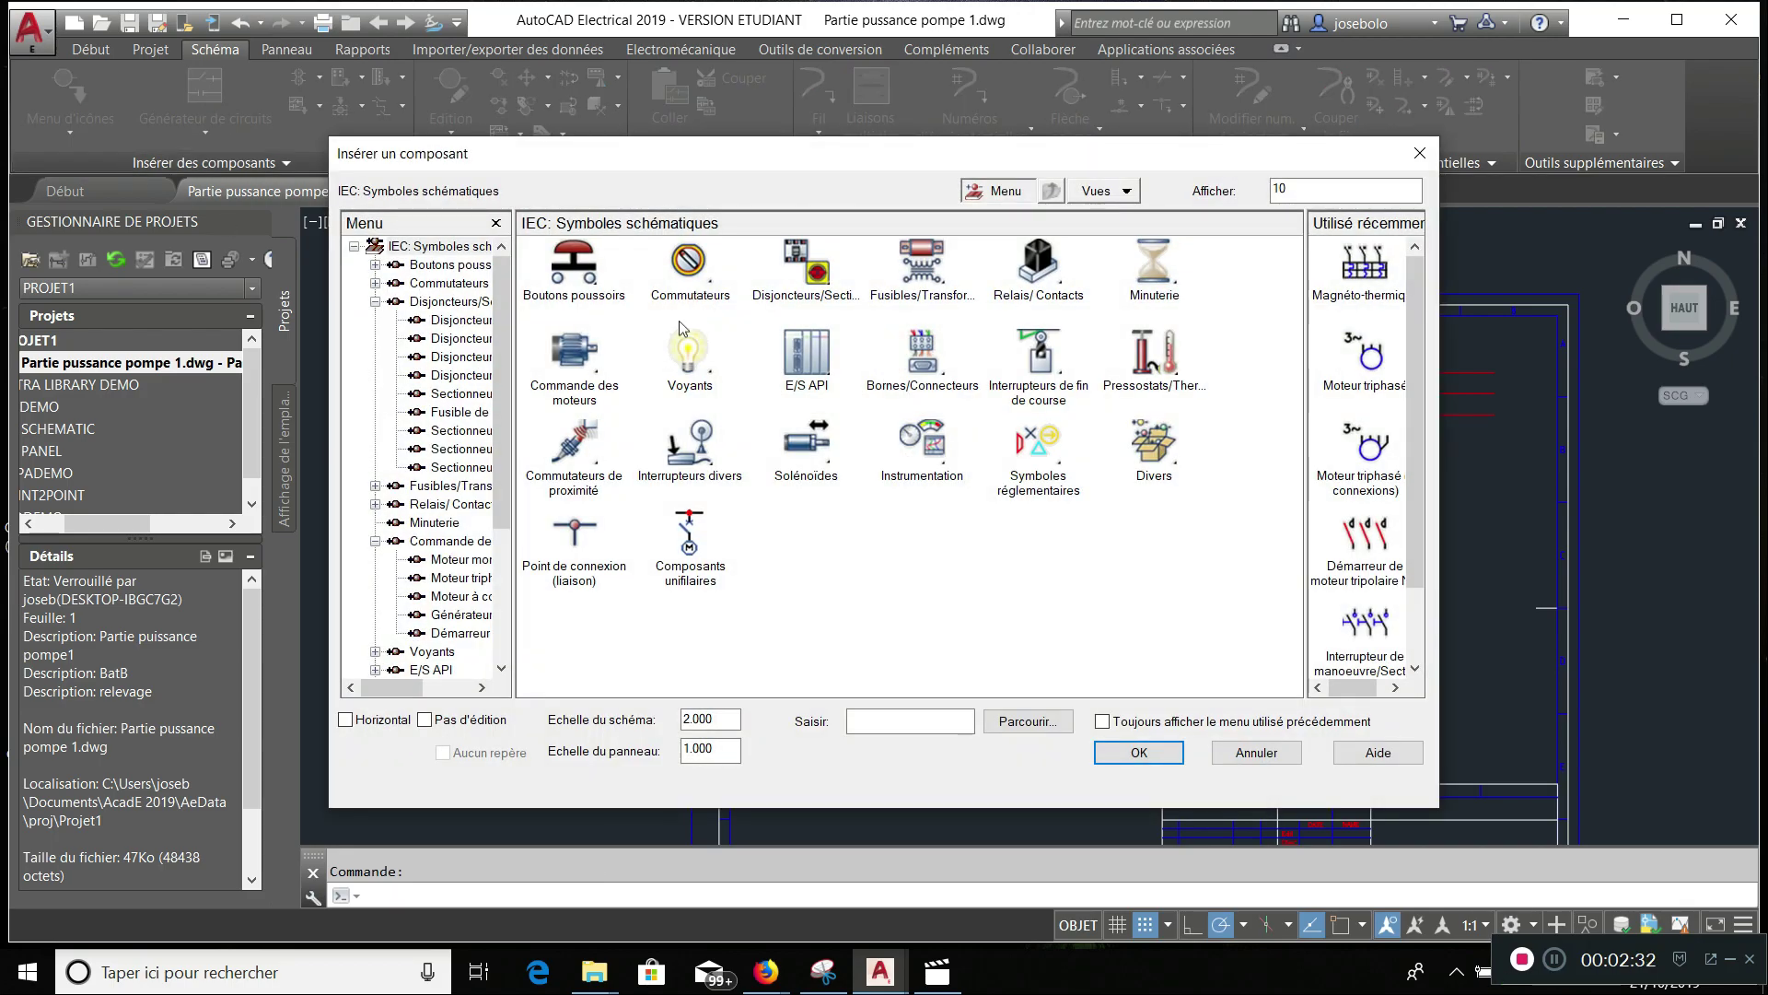
left_click(571, 354)
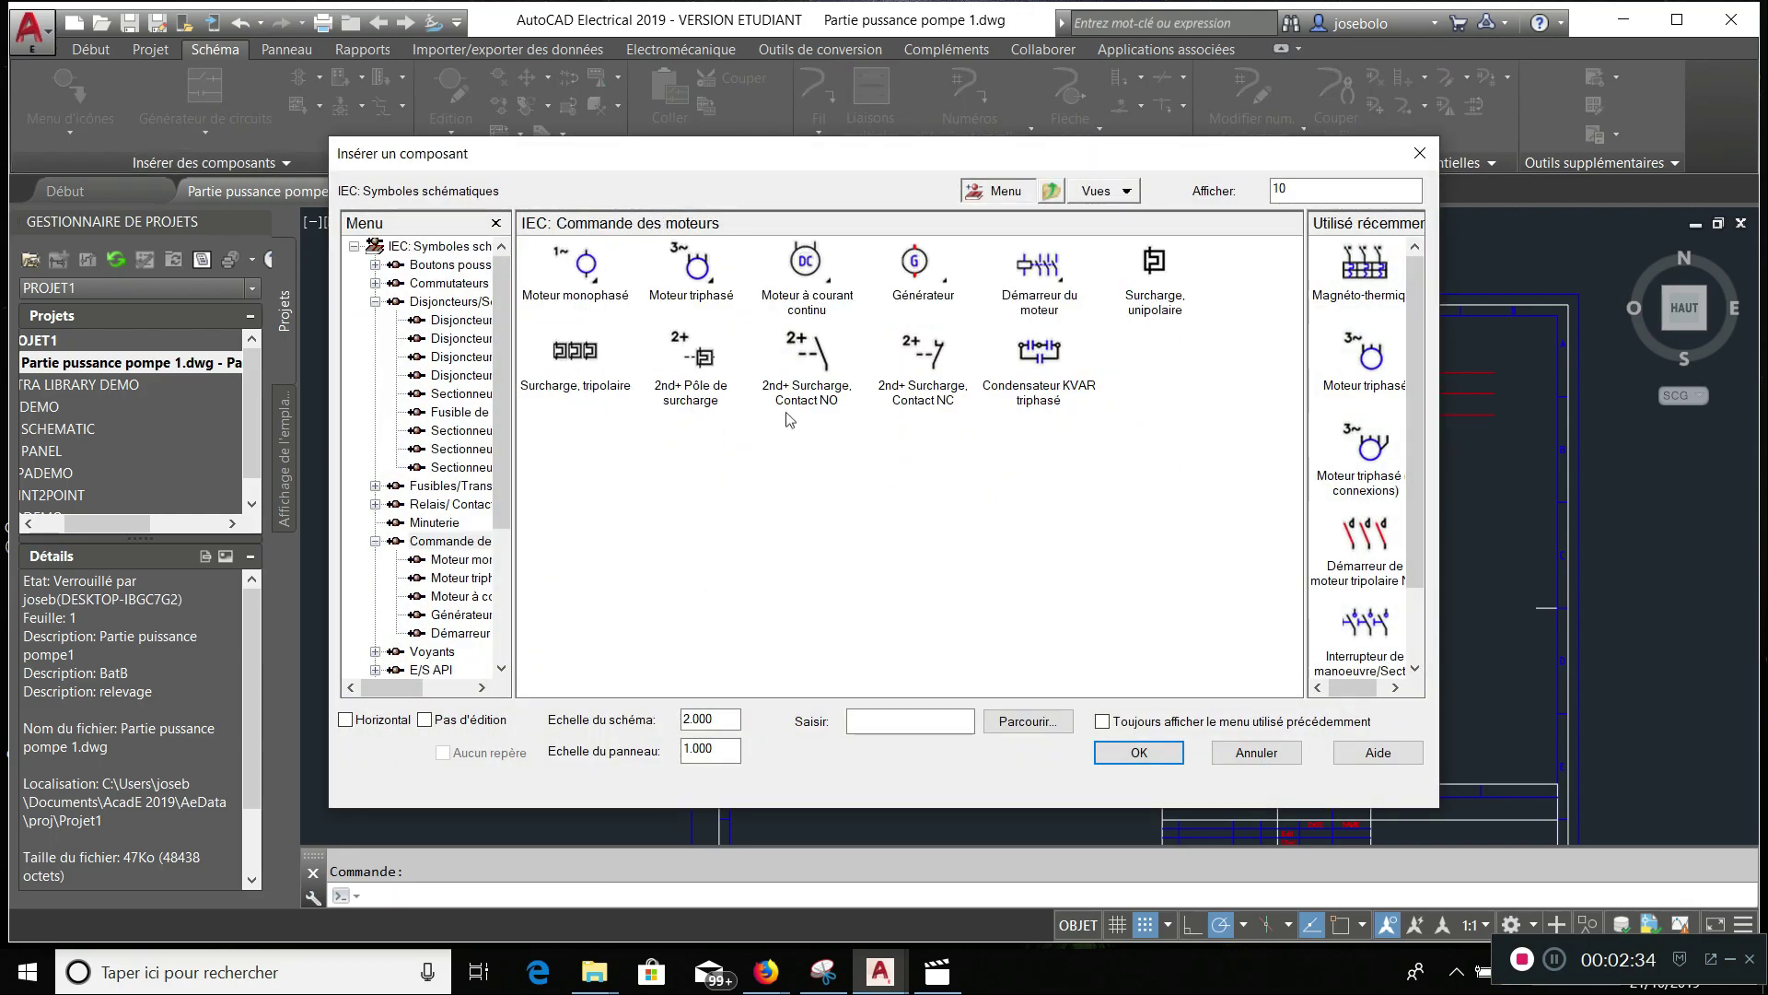
left_click(1054, 285)
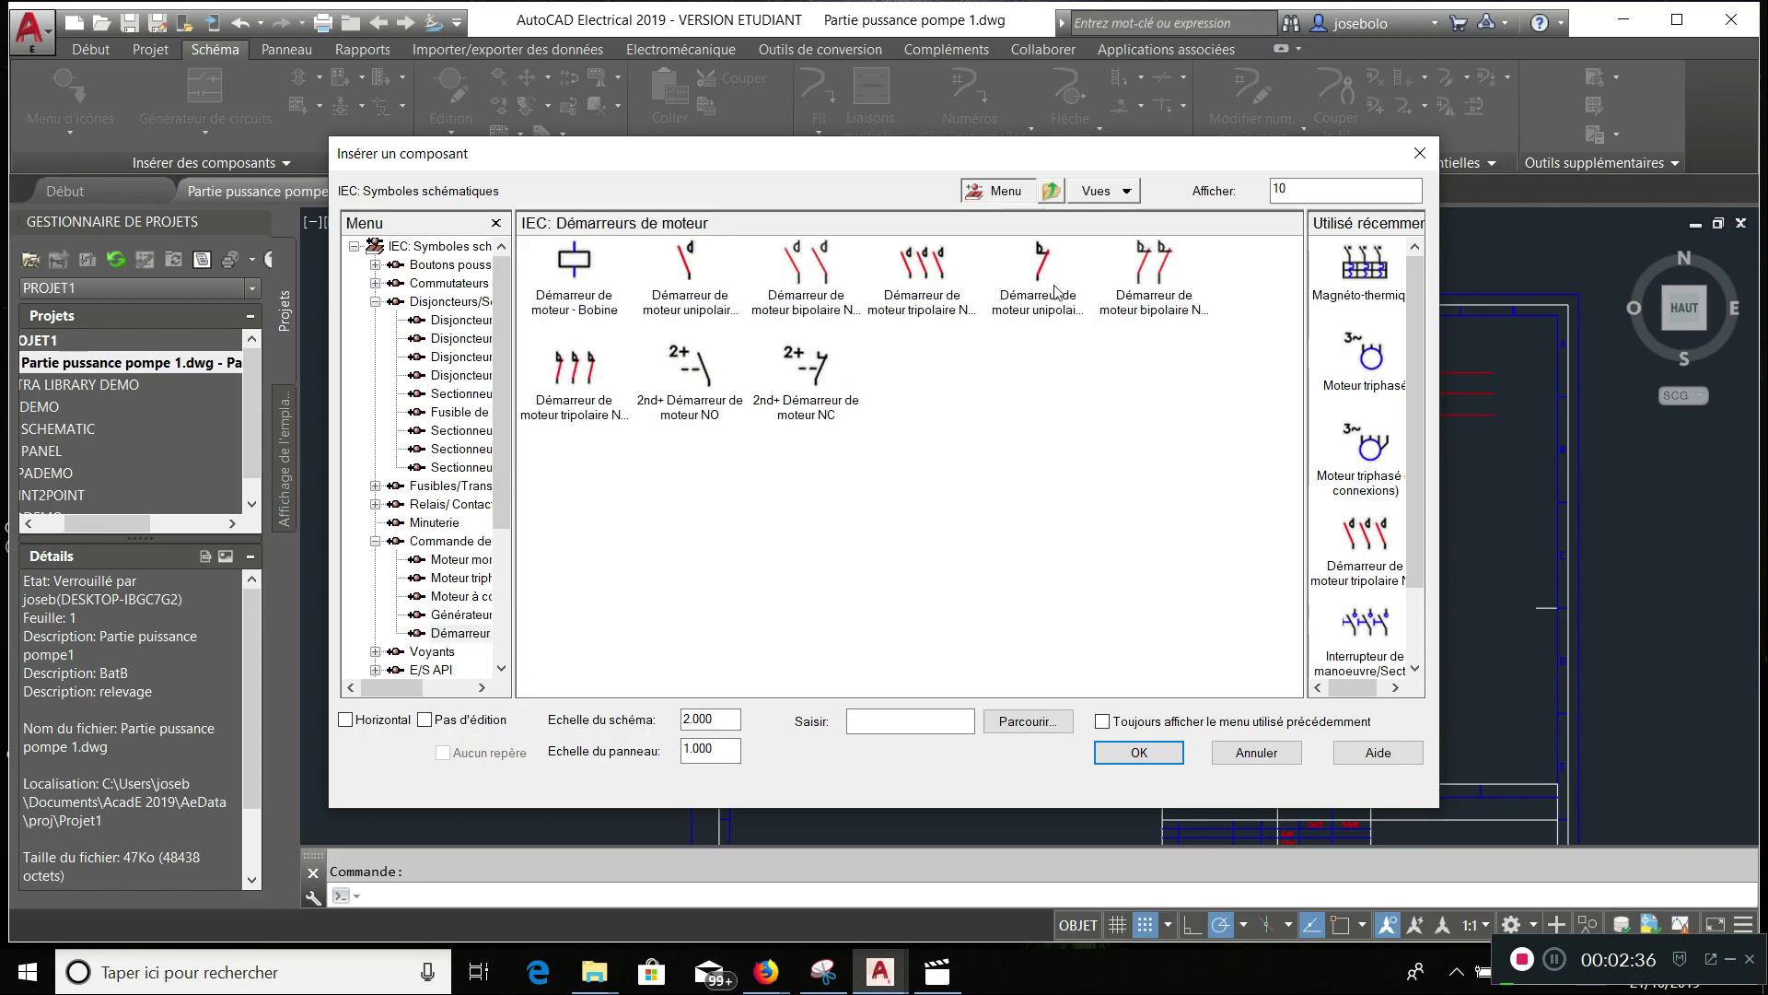
left_click(926, 268)
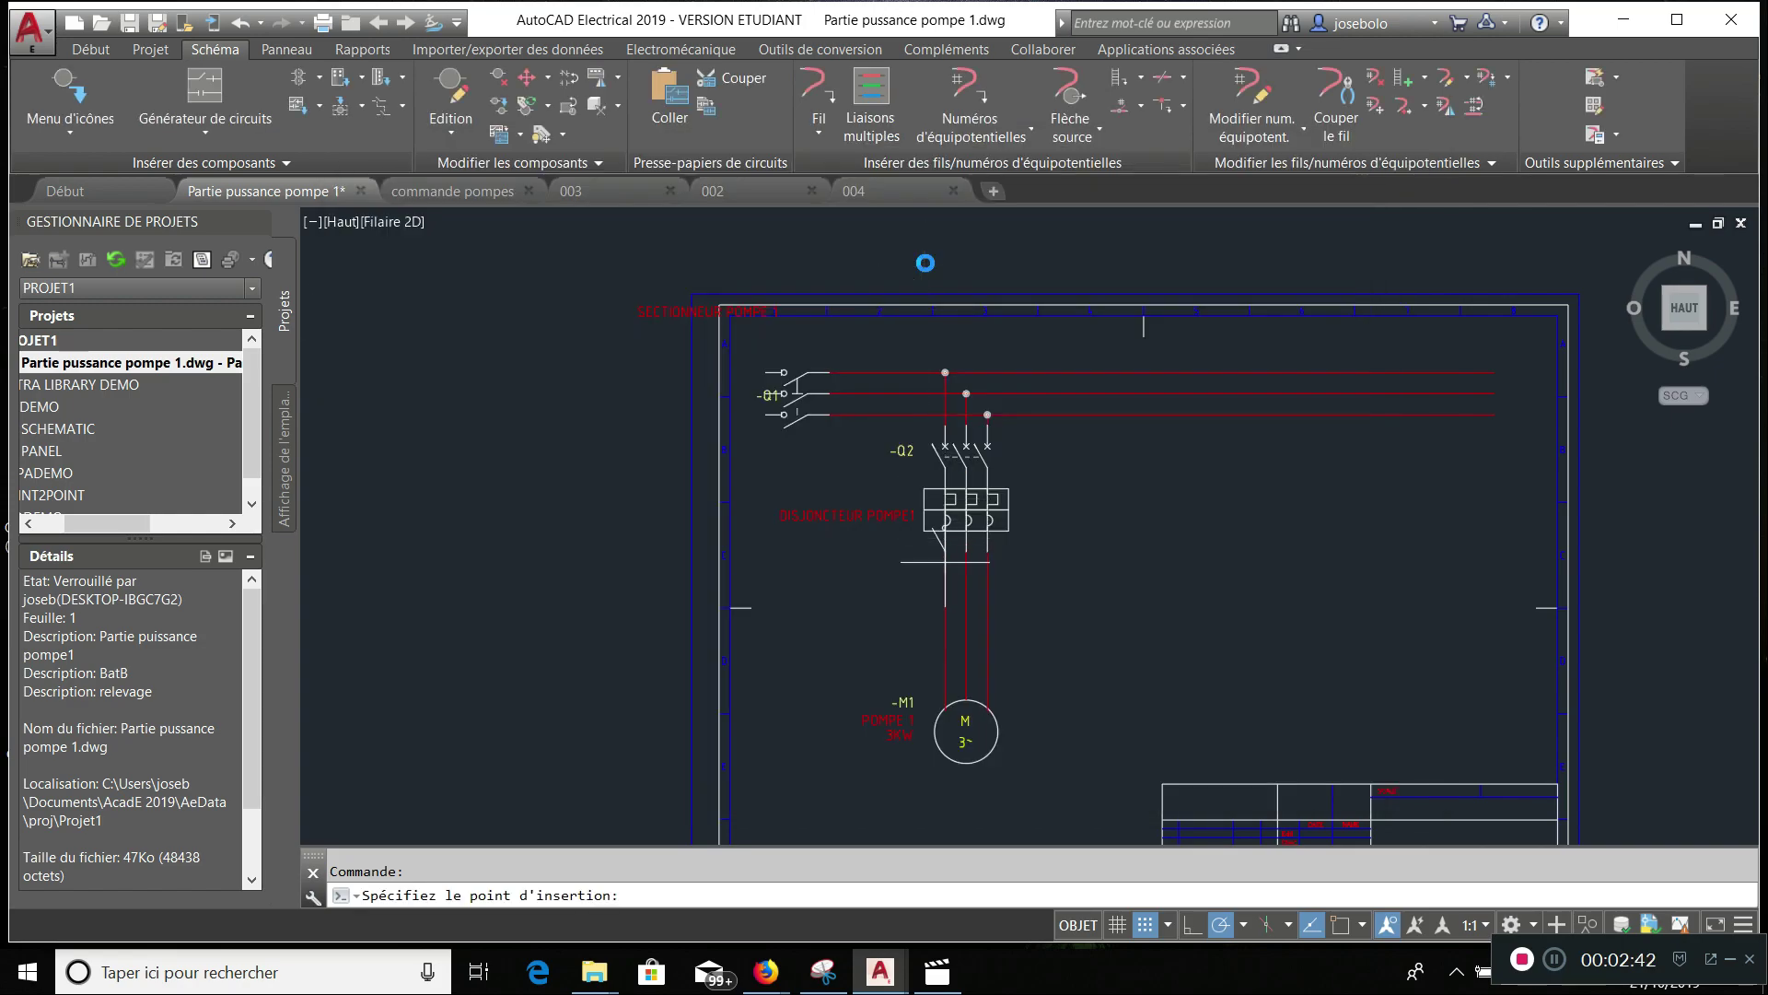
left_click(942, 603)
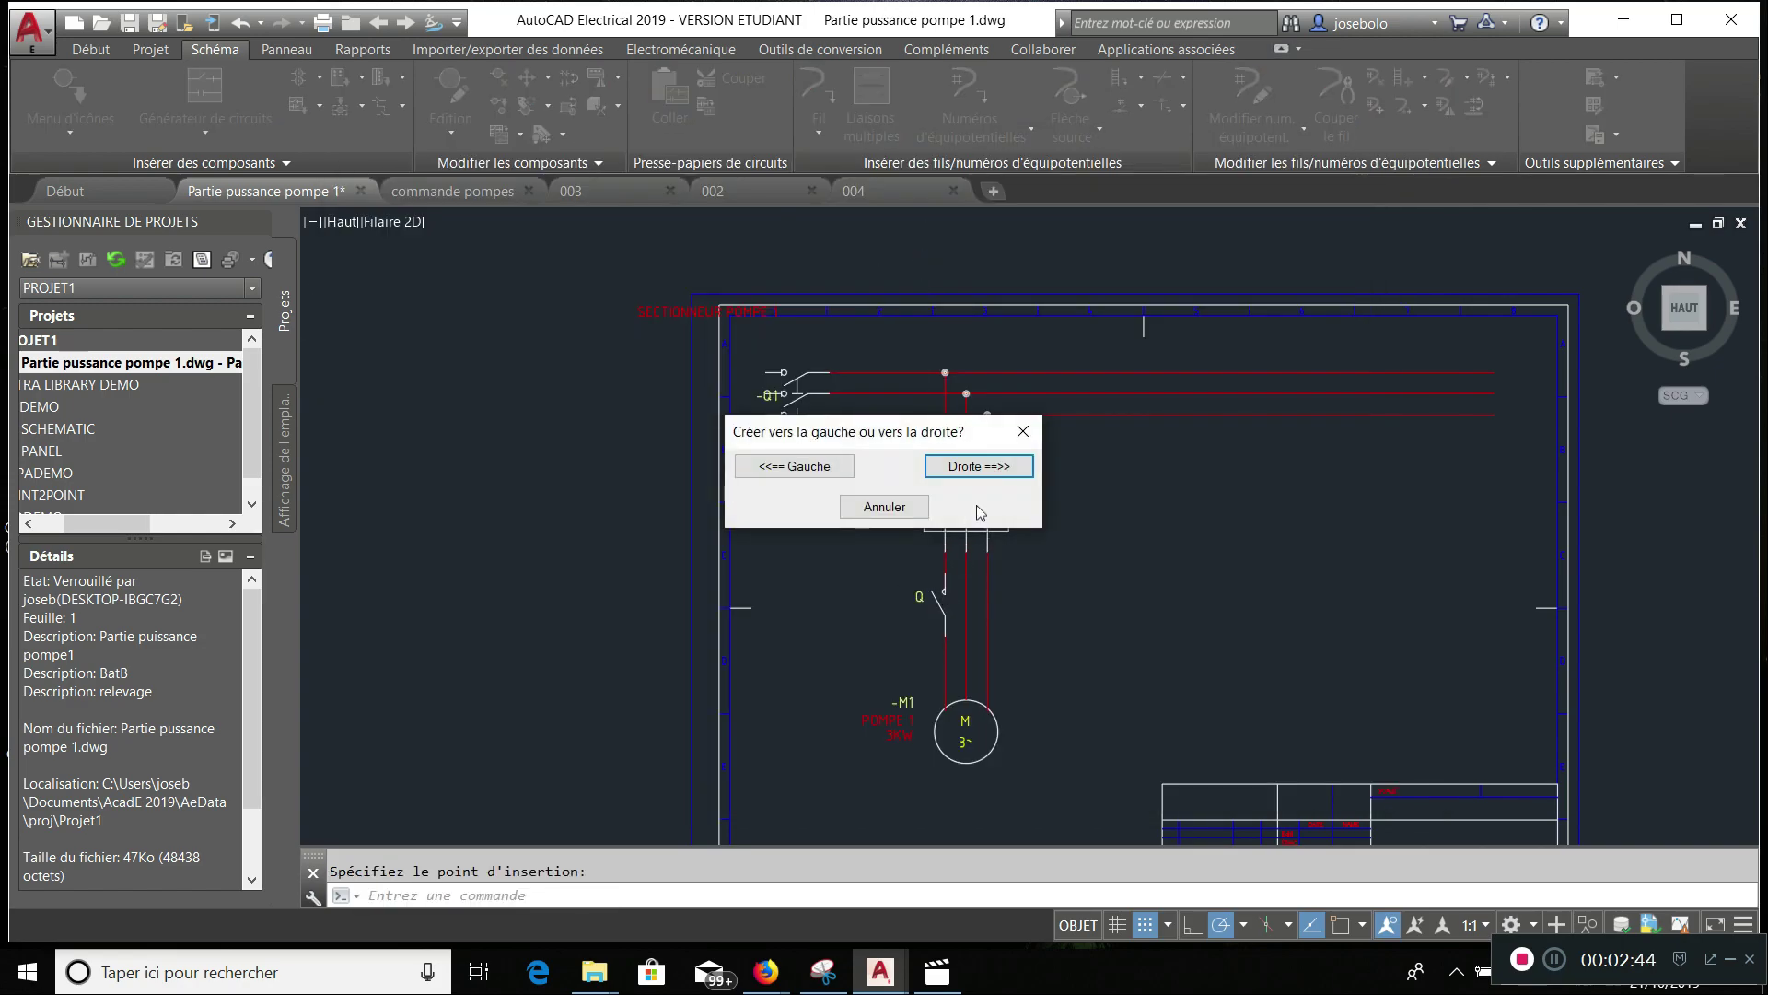
left_click(980, 469)
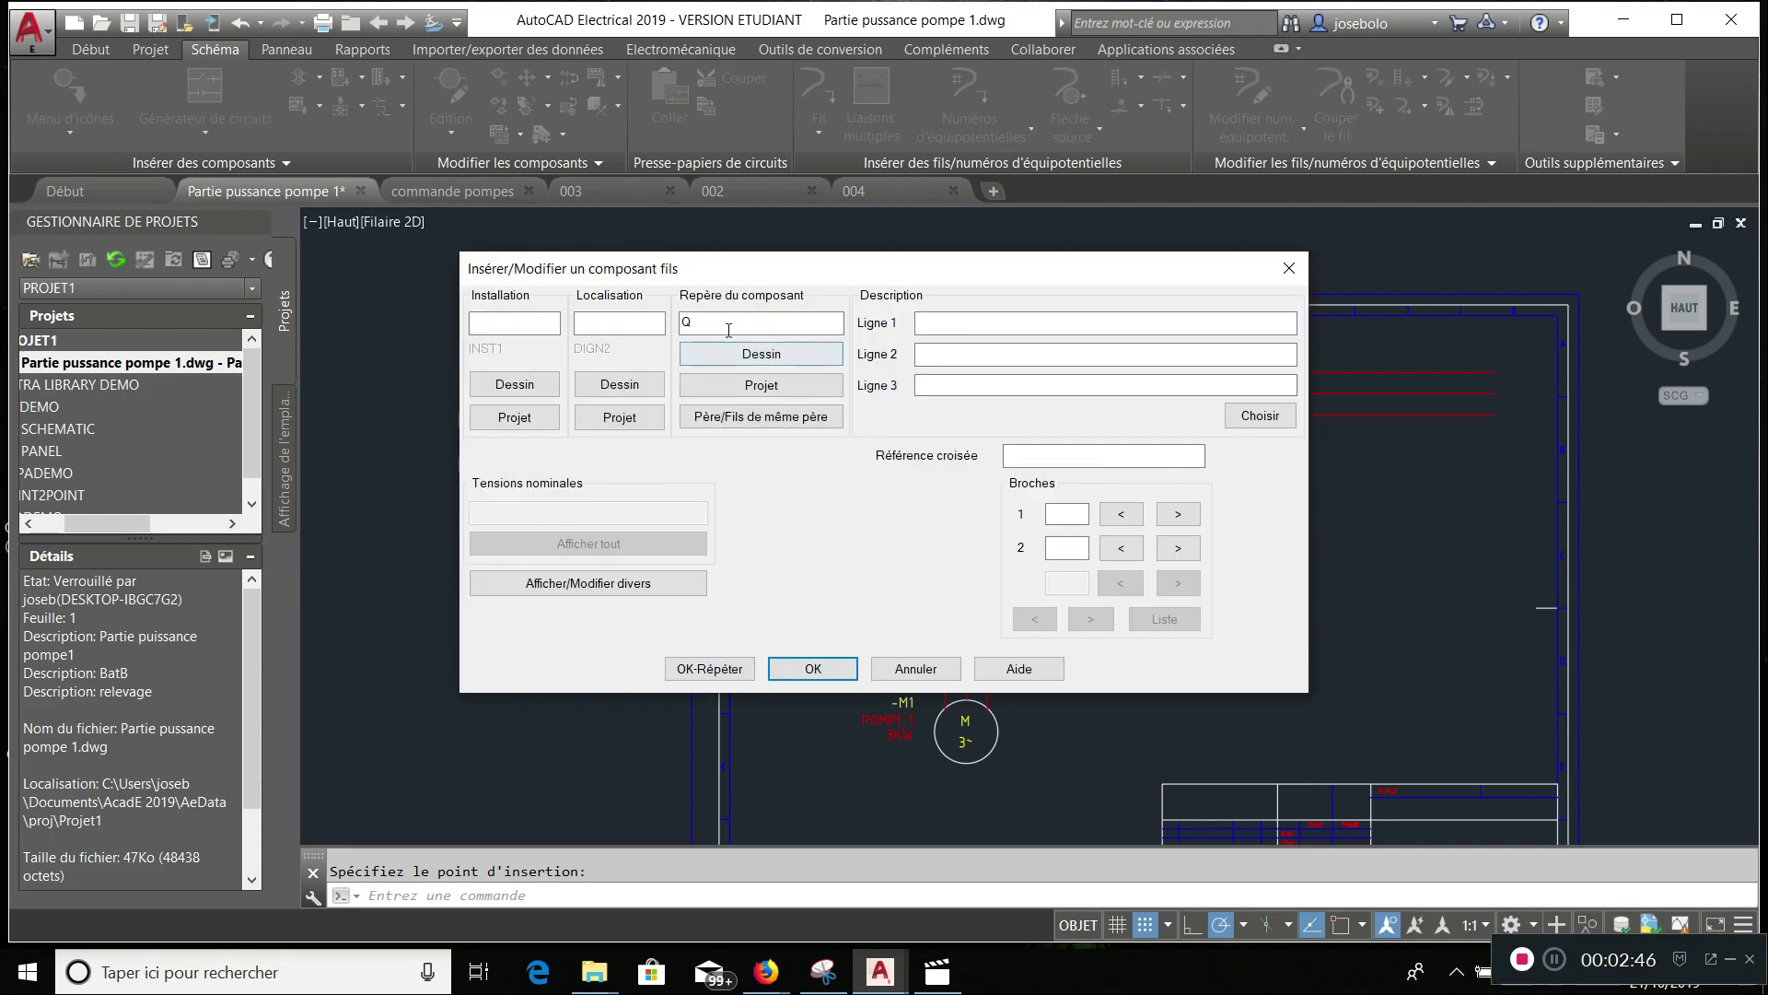
- Tag the motor starter contacts KM1.1 and assign location DIGN2 and installation INST1 from the drawing's lists
type("KM1.1")
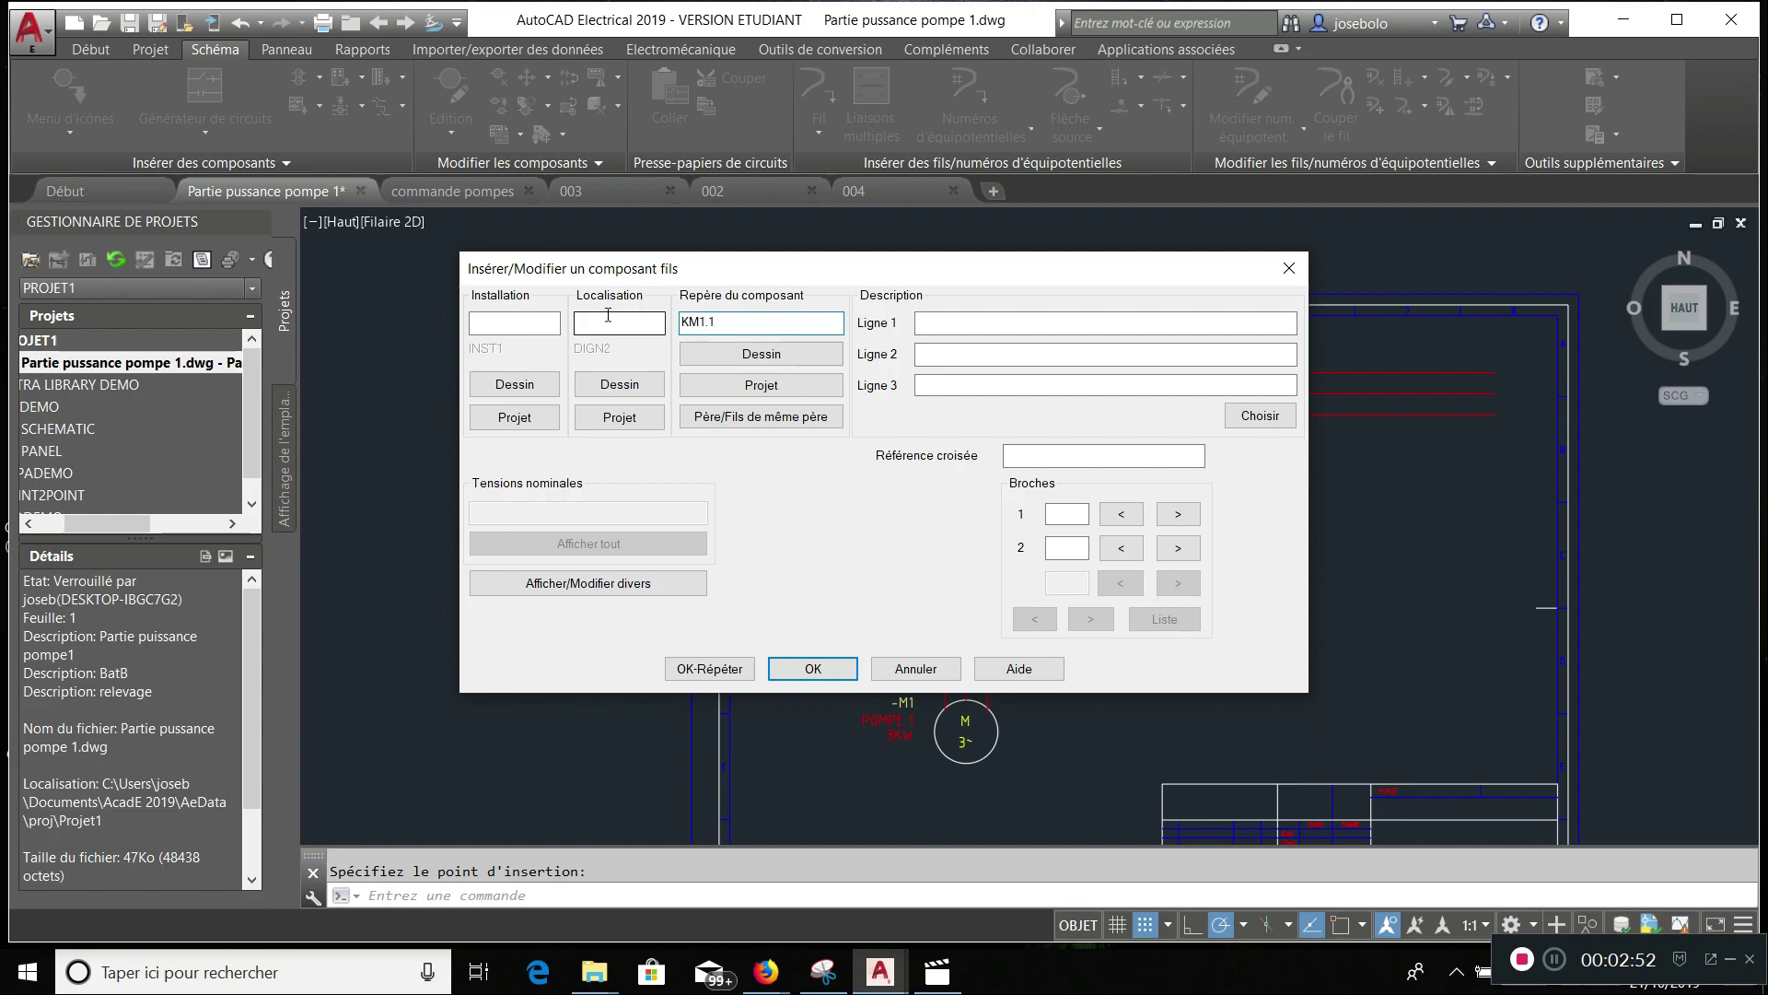
left_click(618, 384)
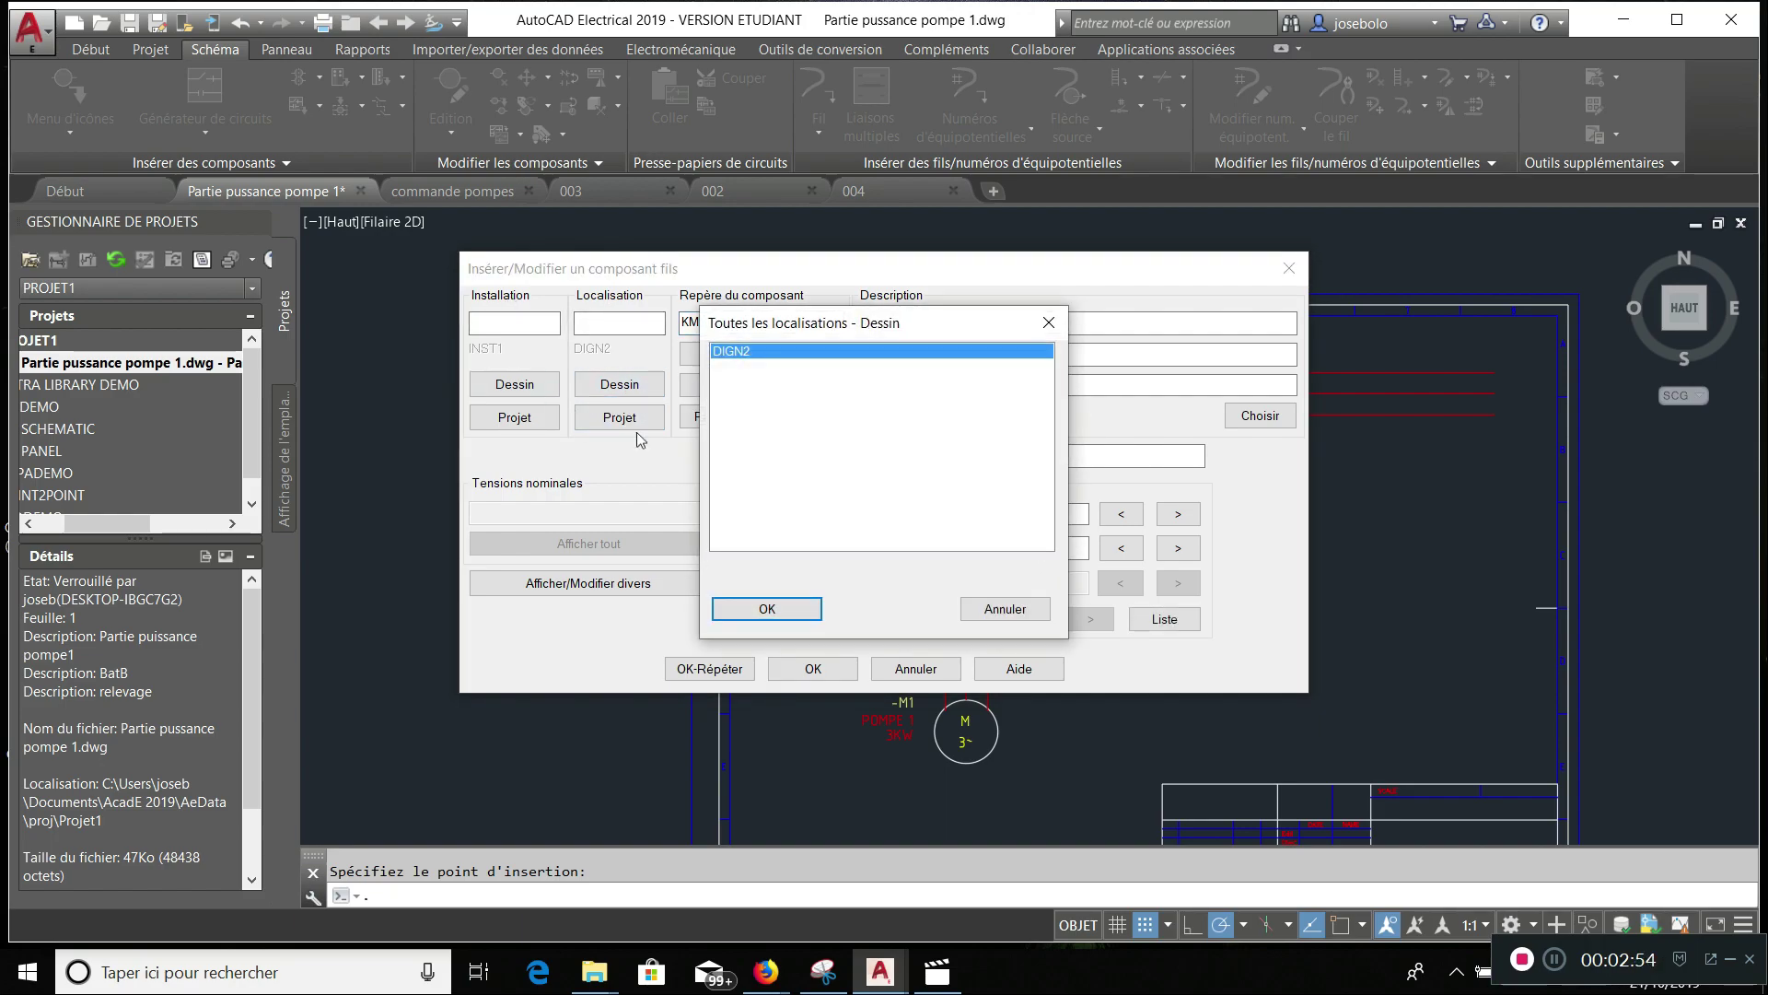
left_click(768, 609)
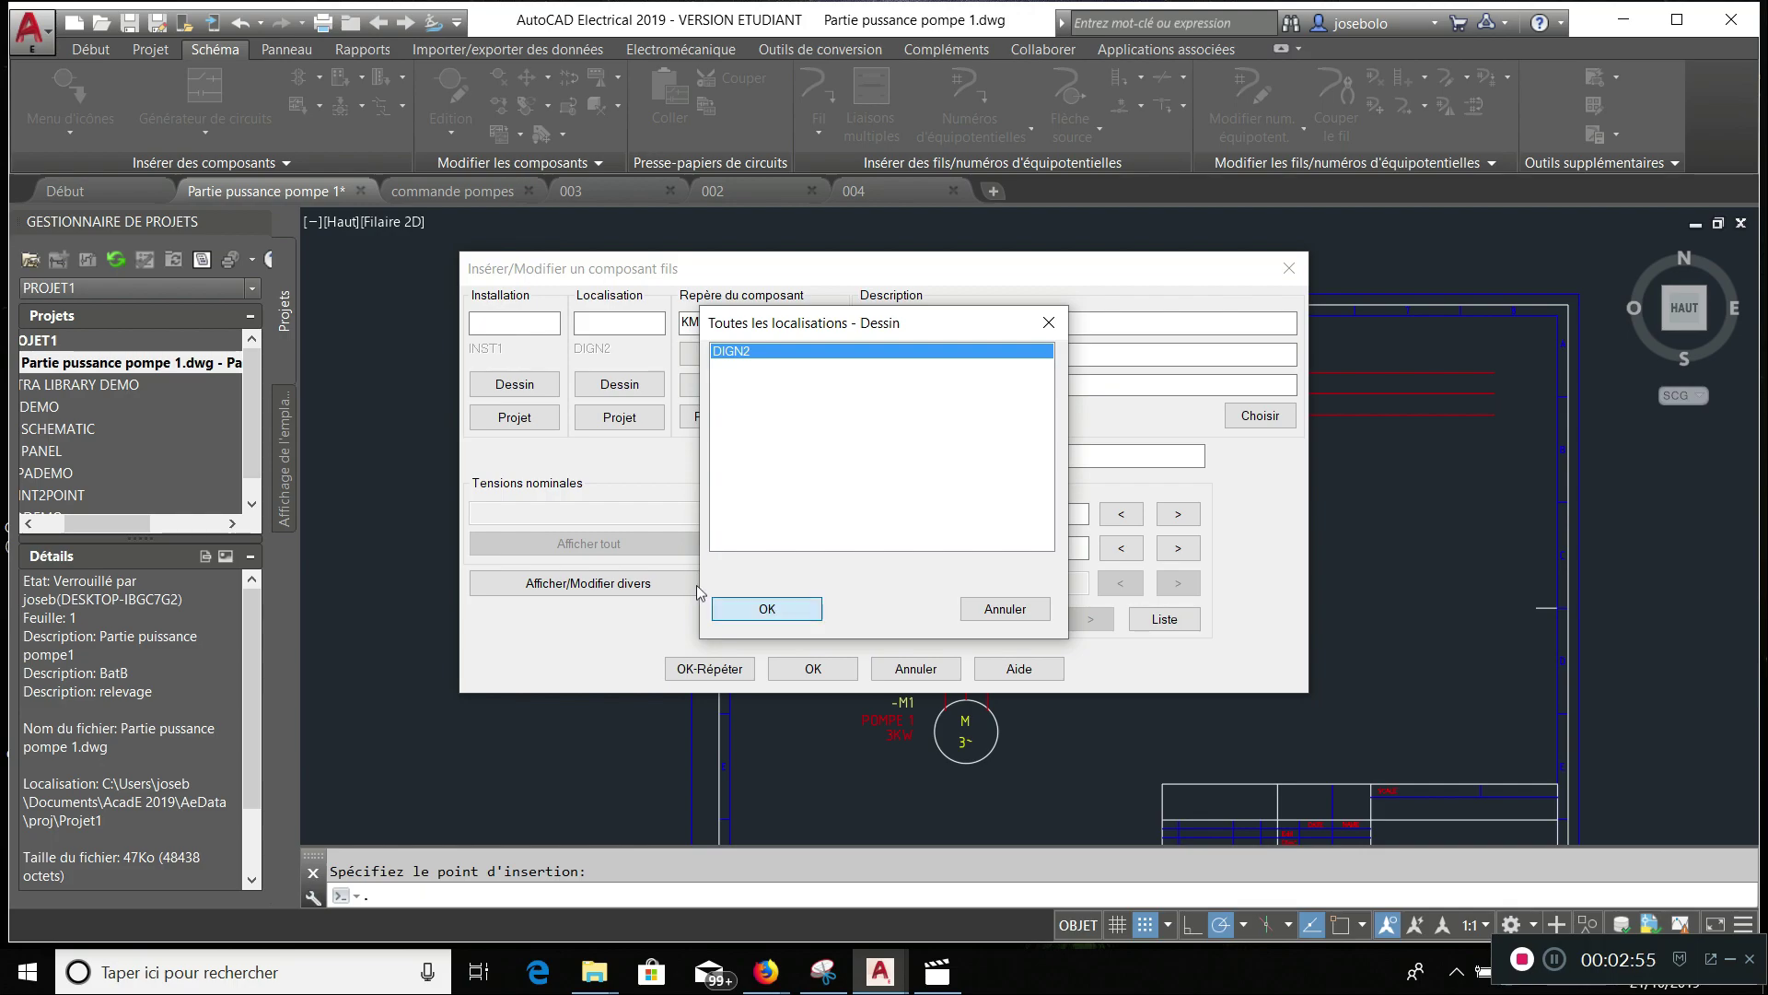
left_click(525, 390)
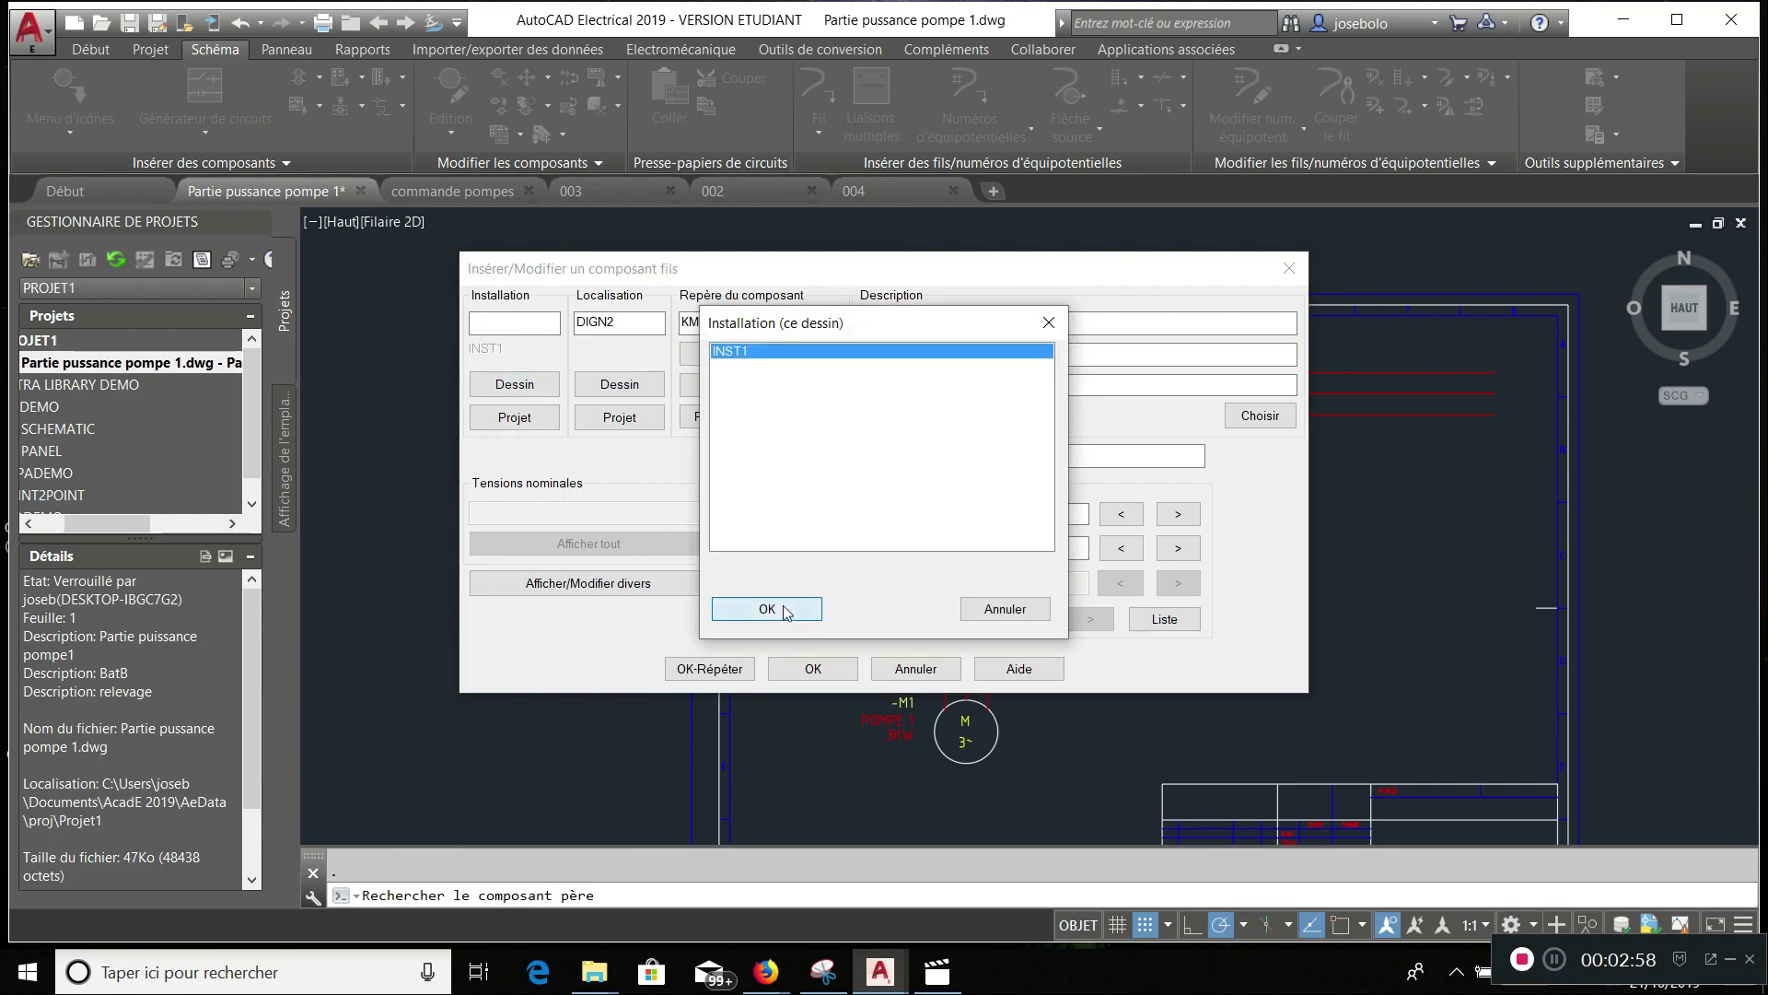
left_click(786, 611)
- Describe the KM1.1 contacts as "Conctacteur pompe1" on line 1 and accept the component data
left_click(975, 324)
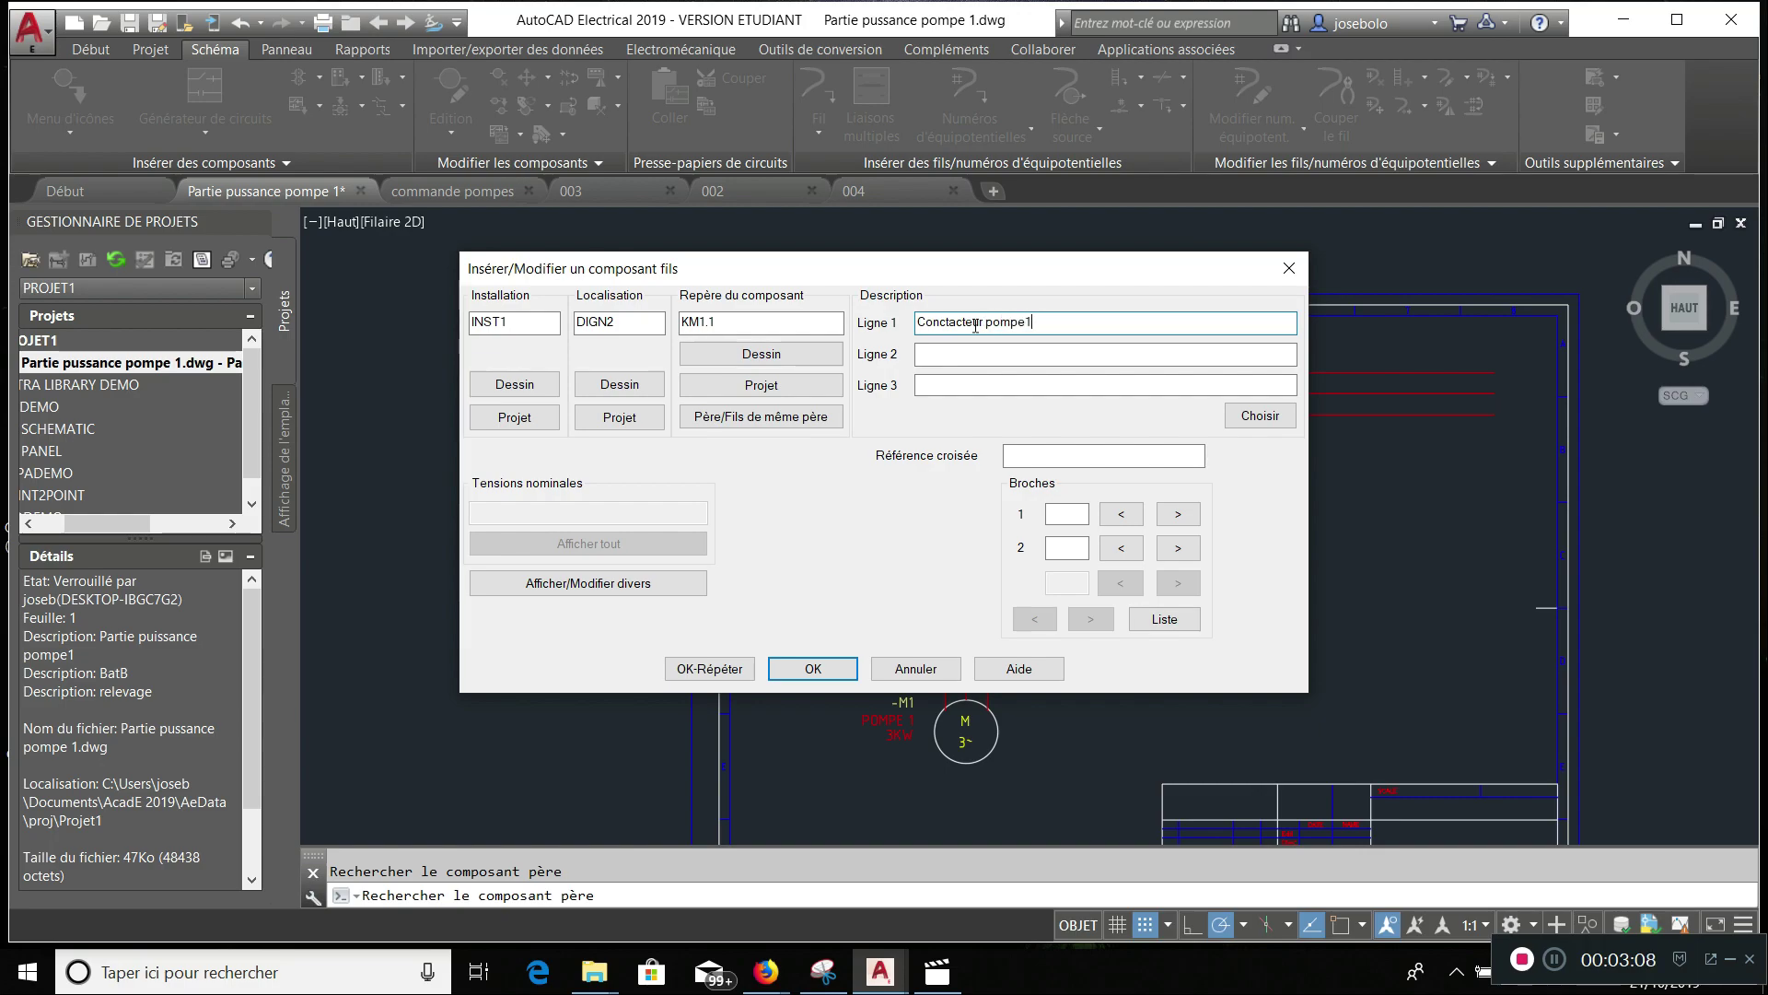
left_click(834, 670)
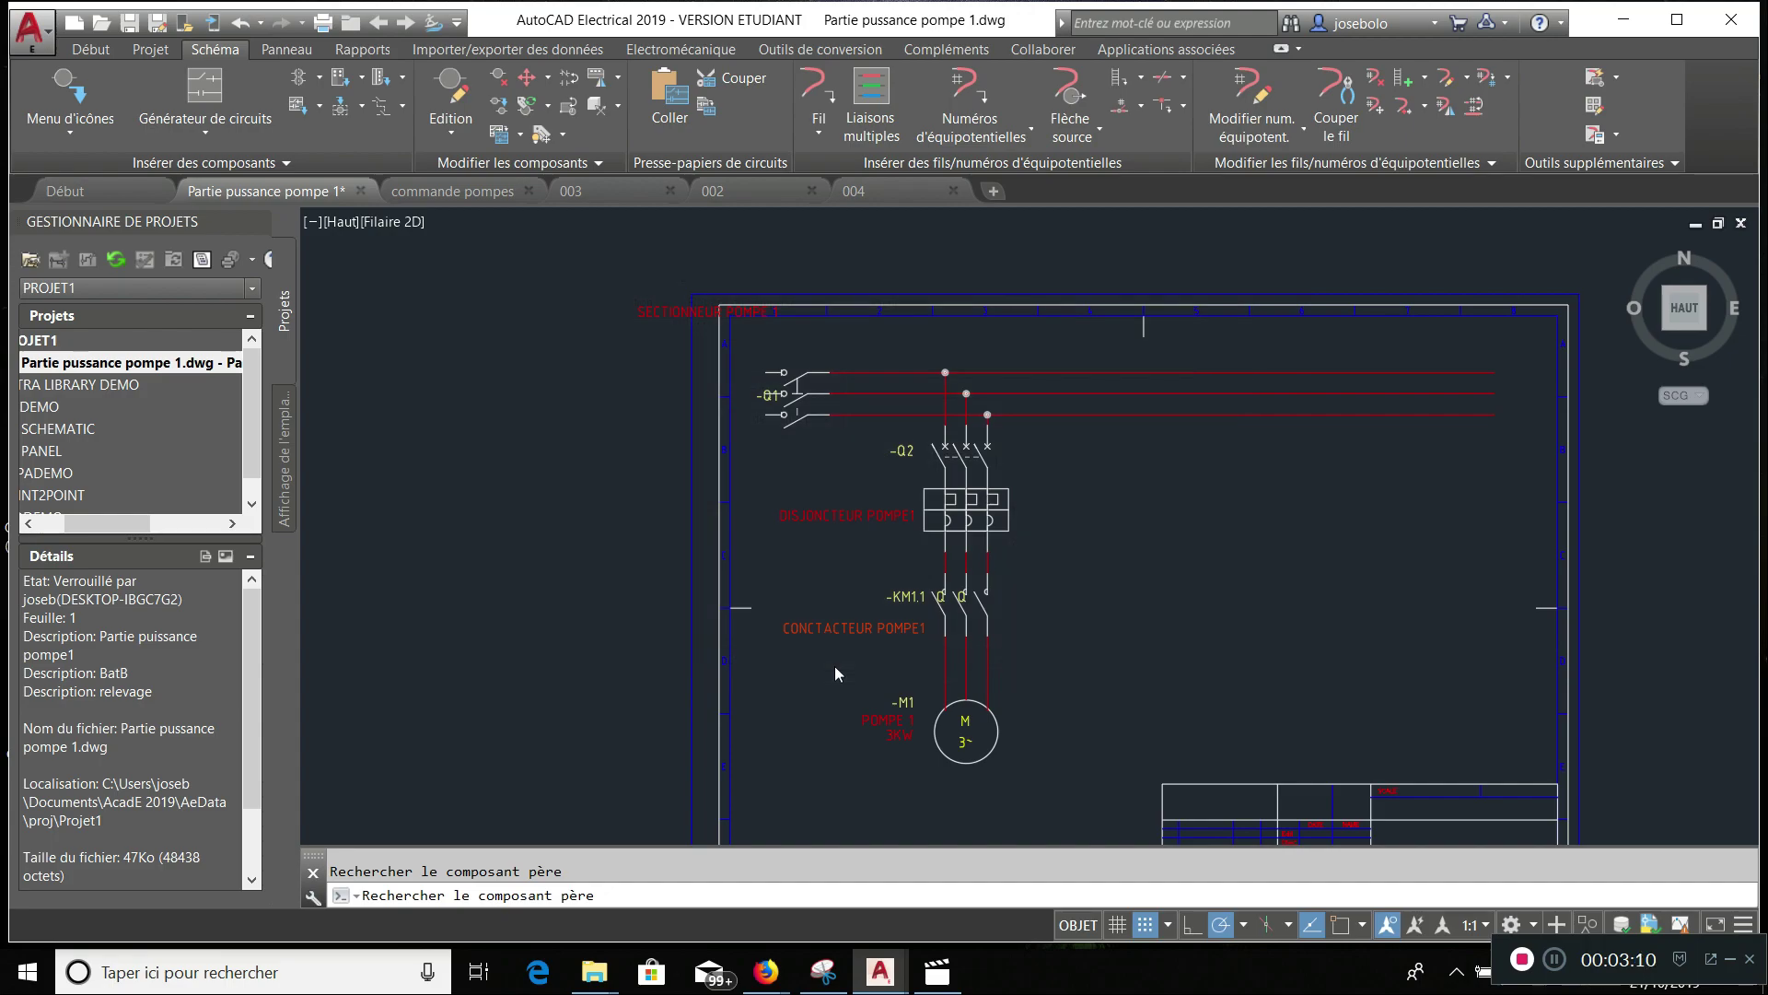